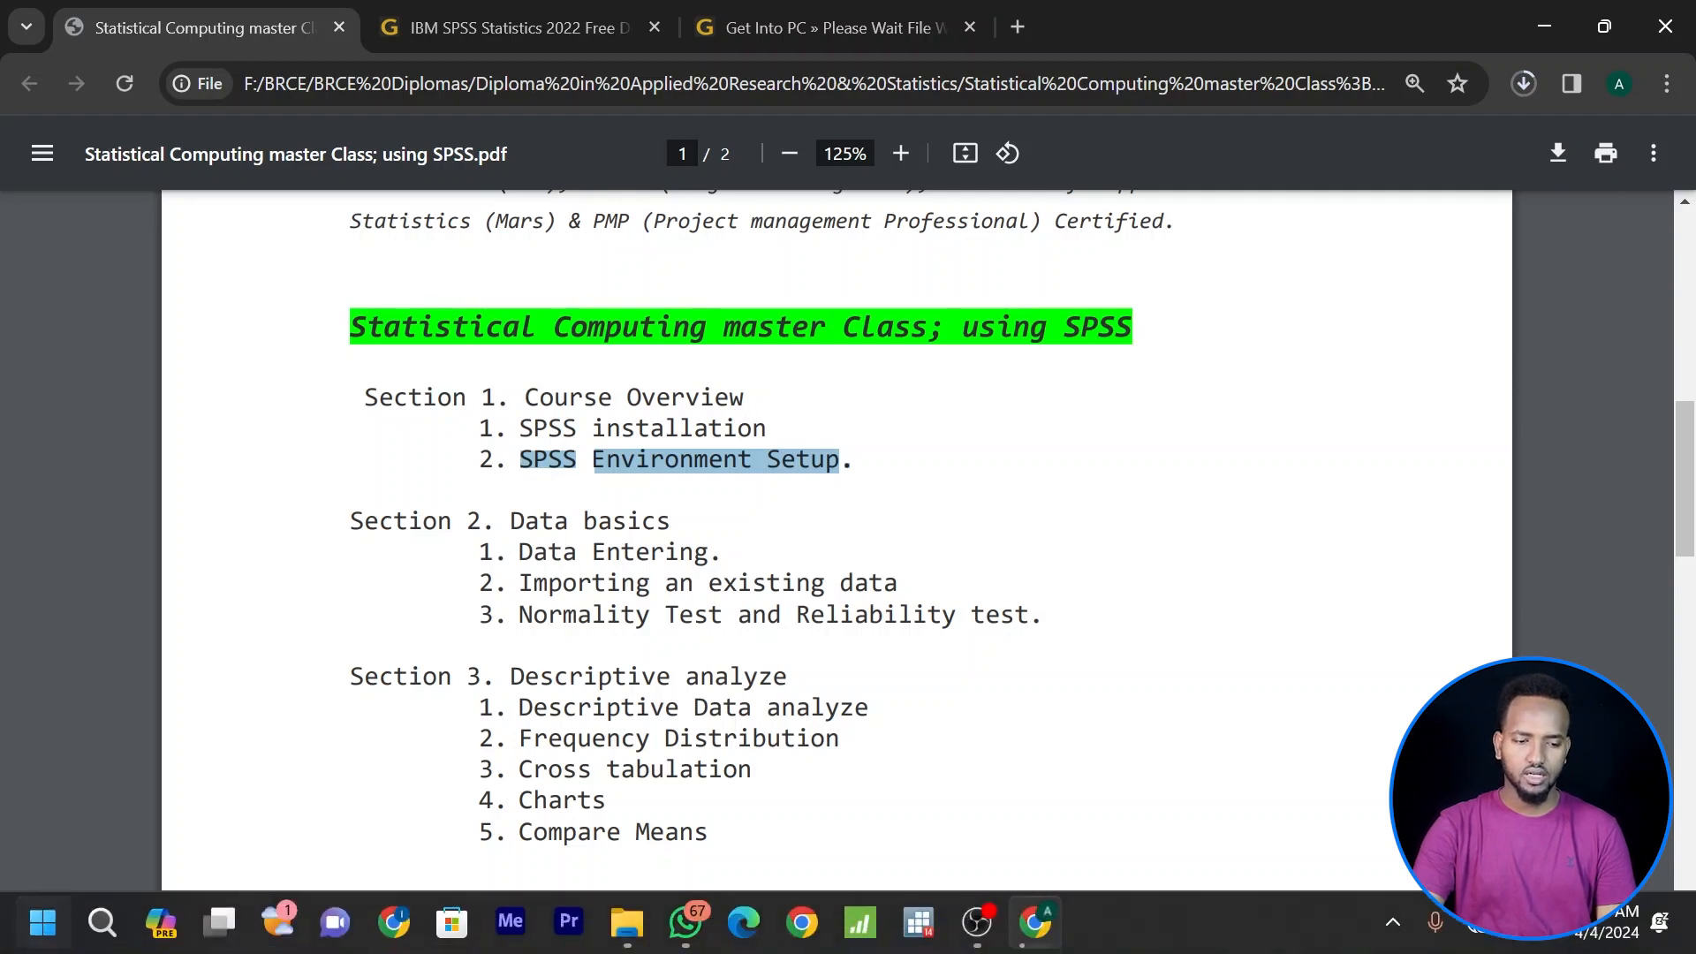
Launch IBM SPSS Statistics 27 and dismiss its welcome dialog to reach the empty dataset.
left_click(39, 936)
type("spss")
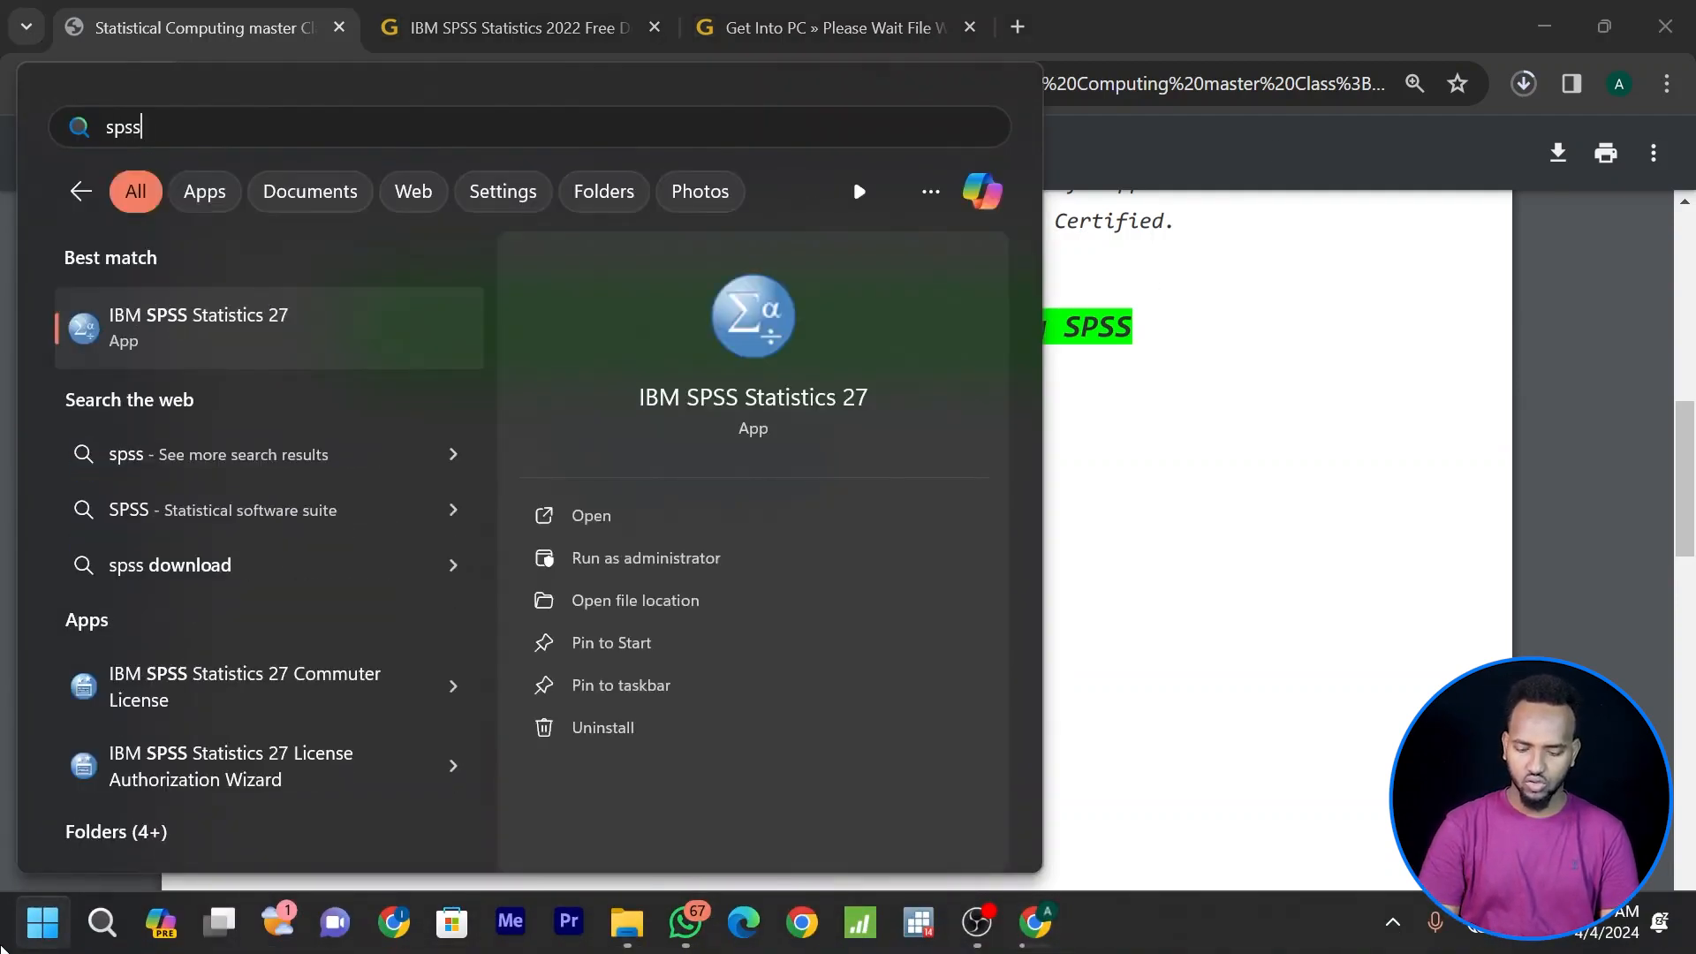
key("Return")
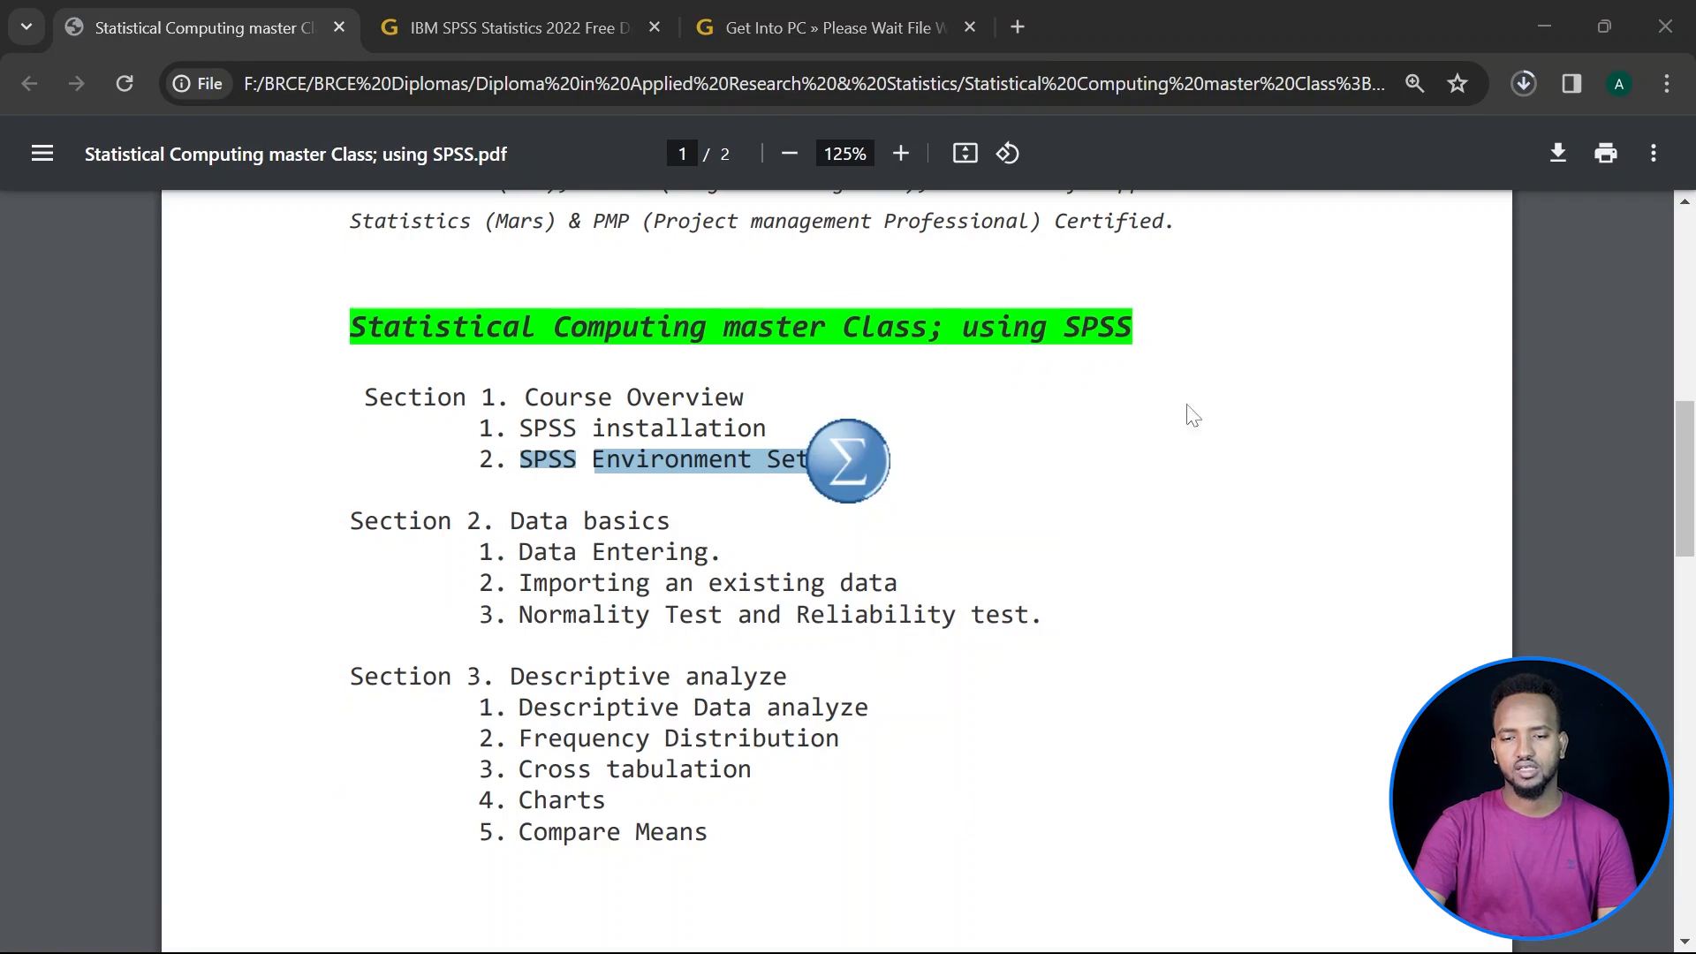
left_click(1542, 20)
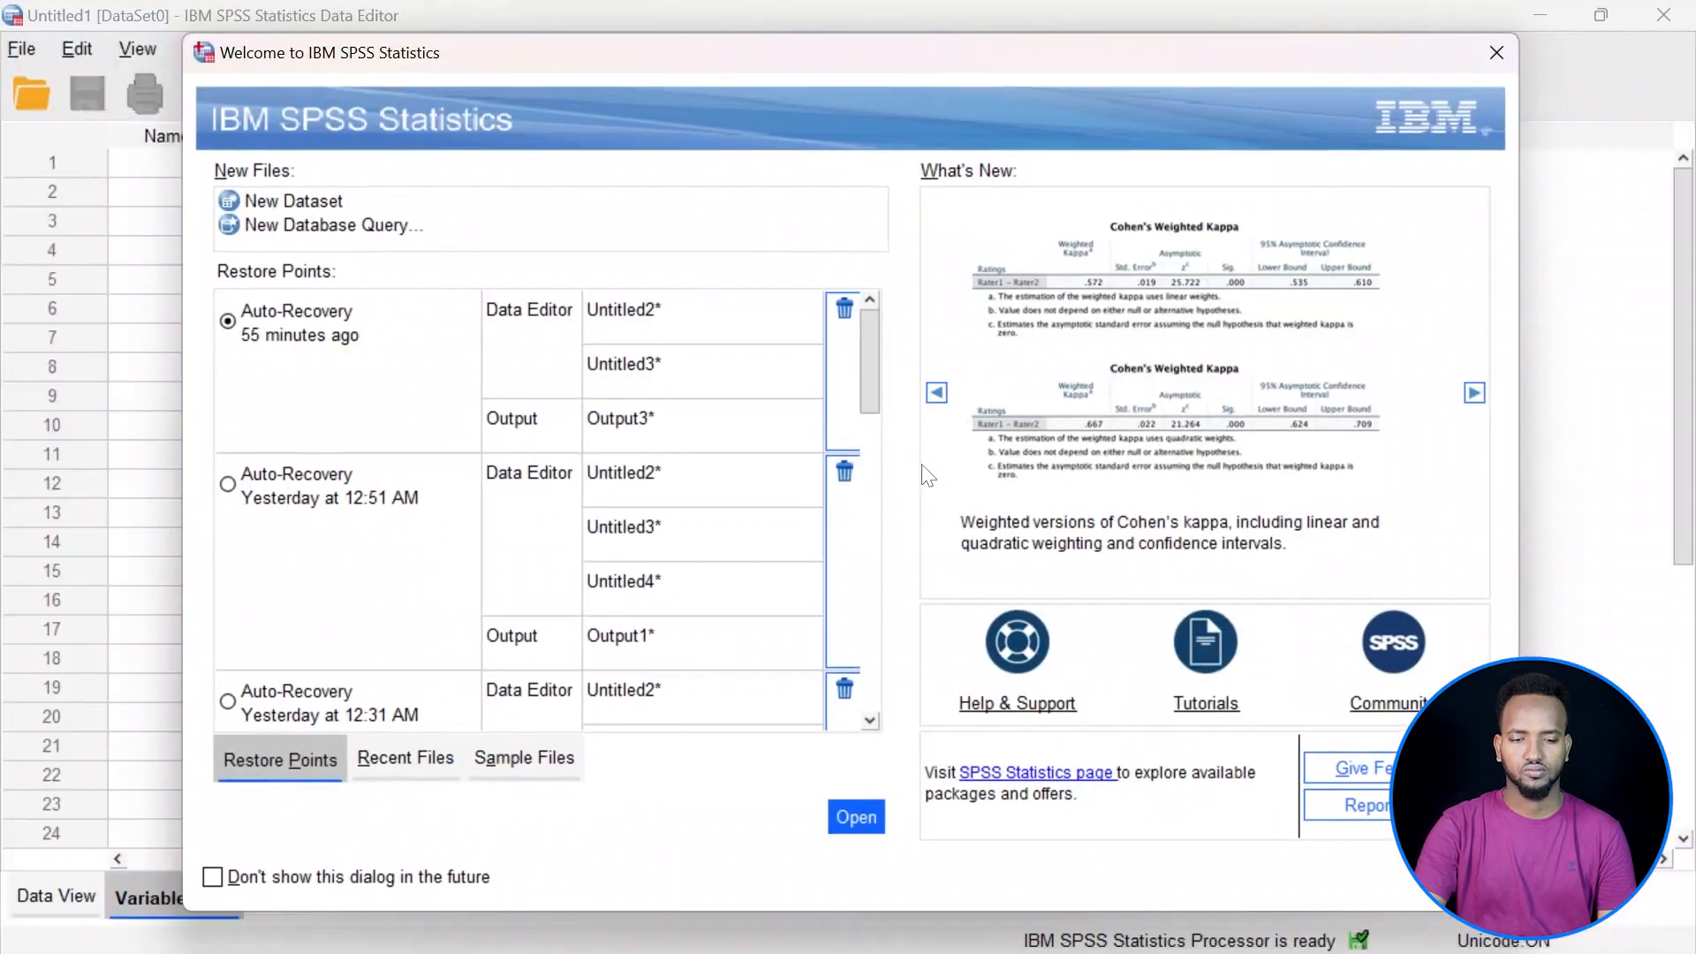
left_click(1459, 877)
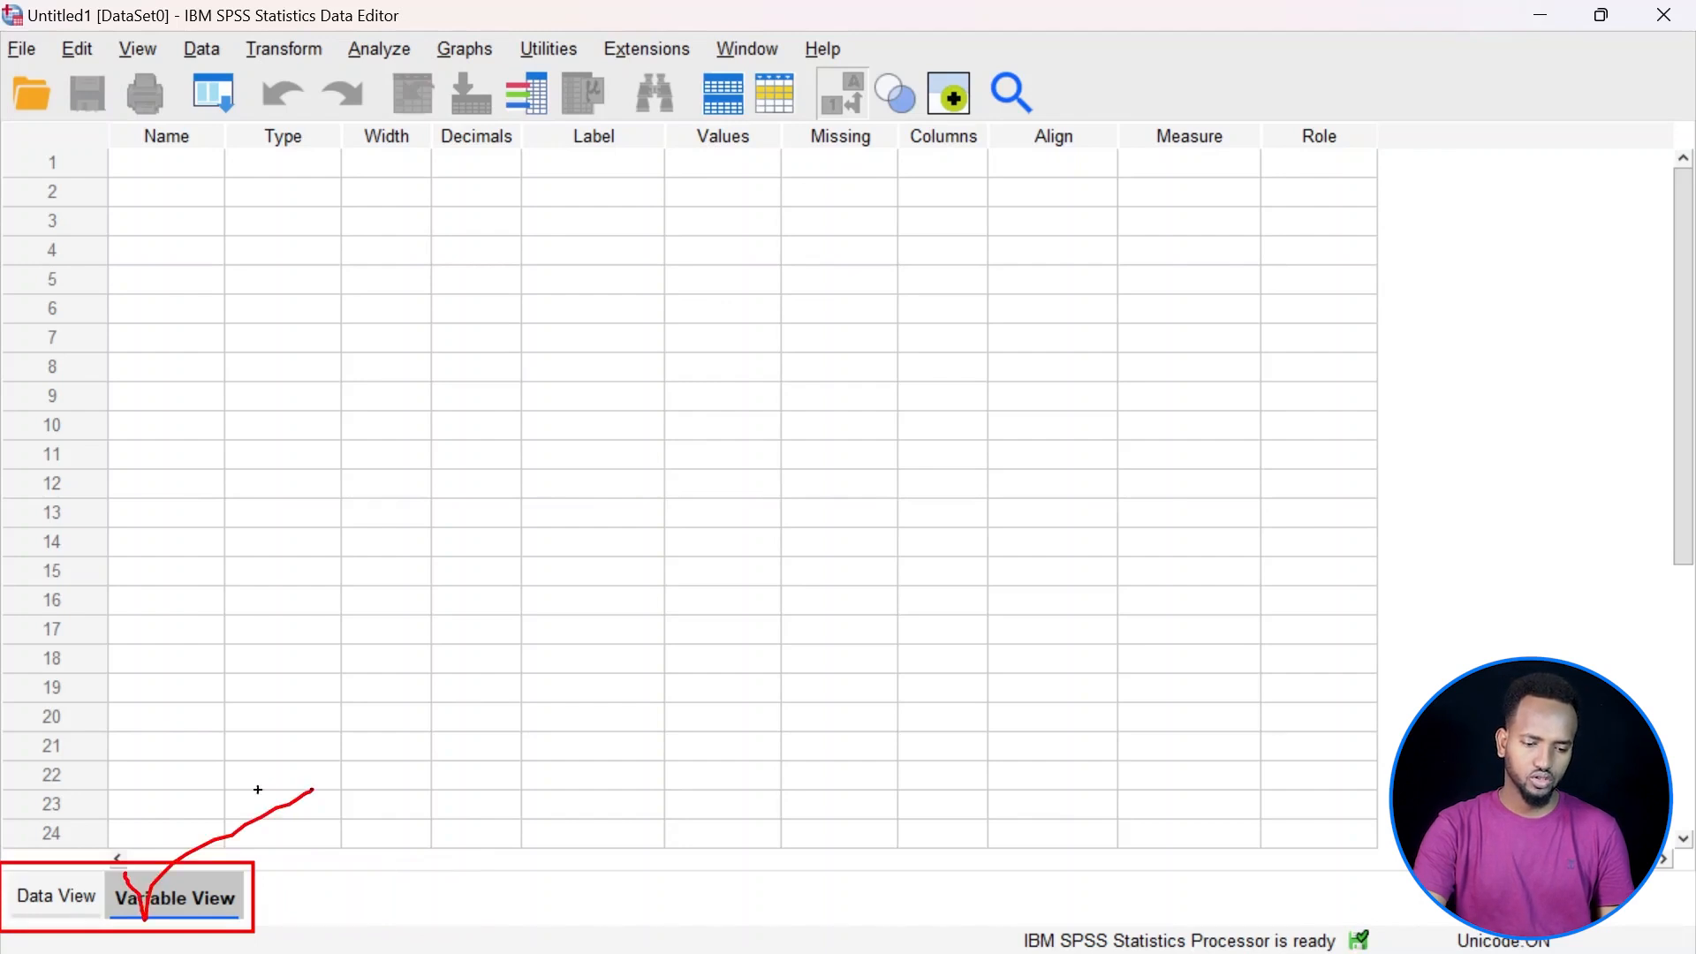
left_click_drag(12, 877, 204, 836)
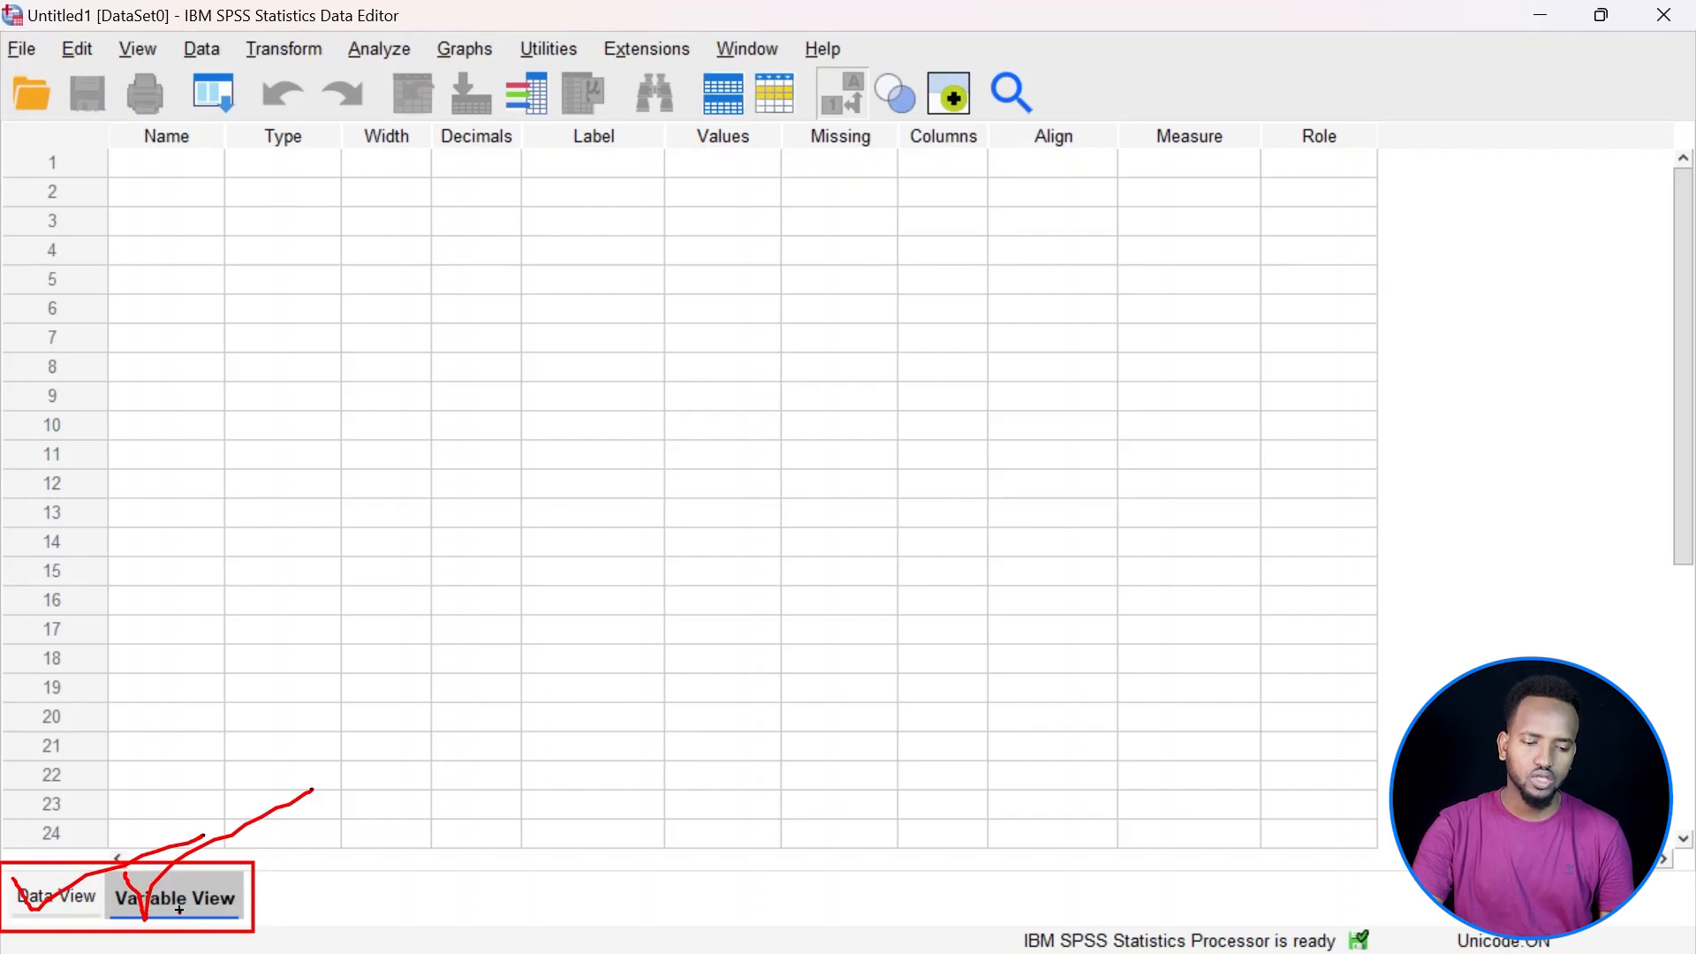
mouse_move(122, 920)
left_mouse_down()
mouse_move(262, 711)
mouse_move(261, 568)
mouse_move(245, 549)
left_mouse_up()
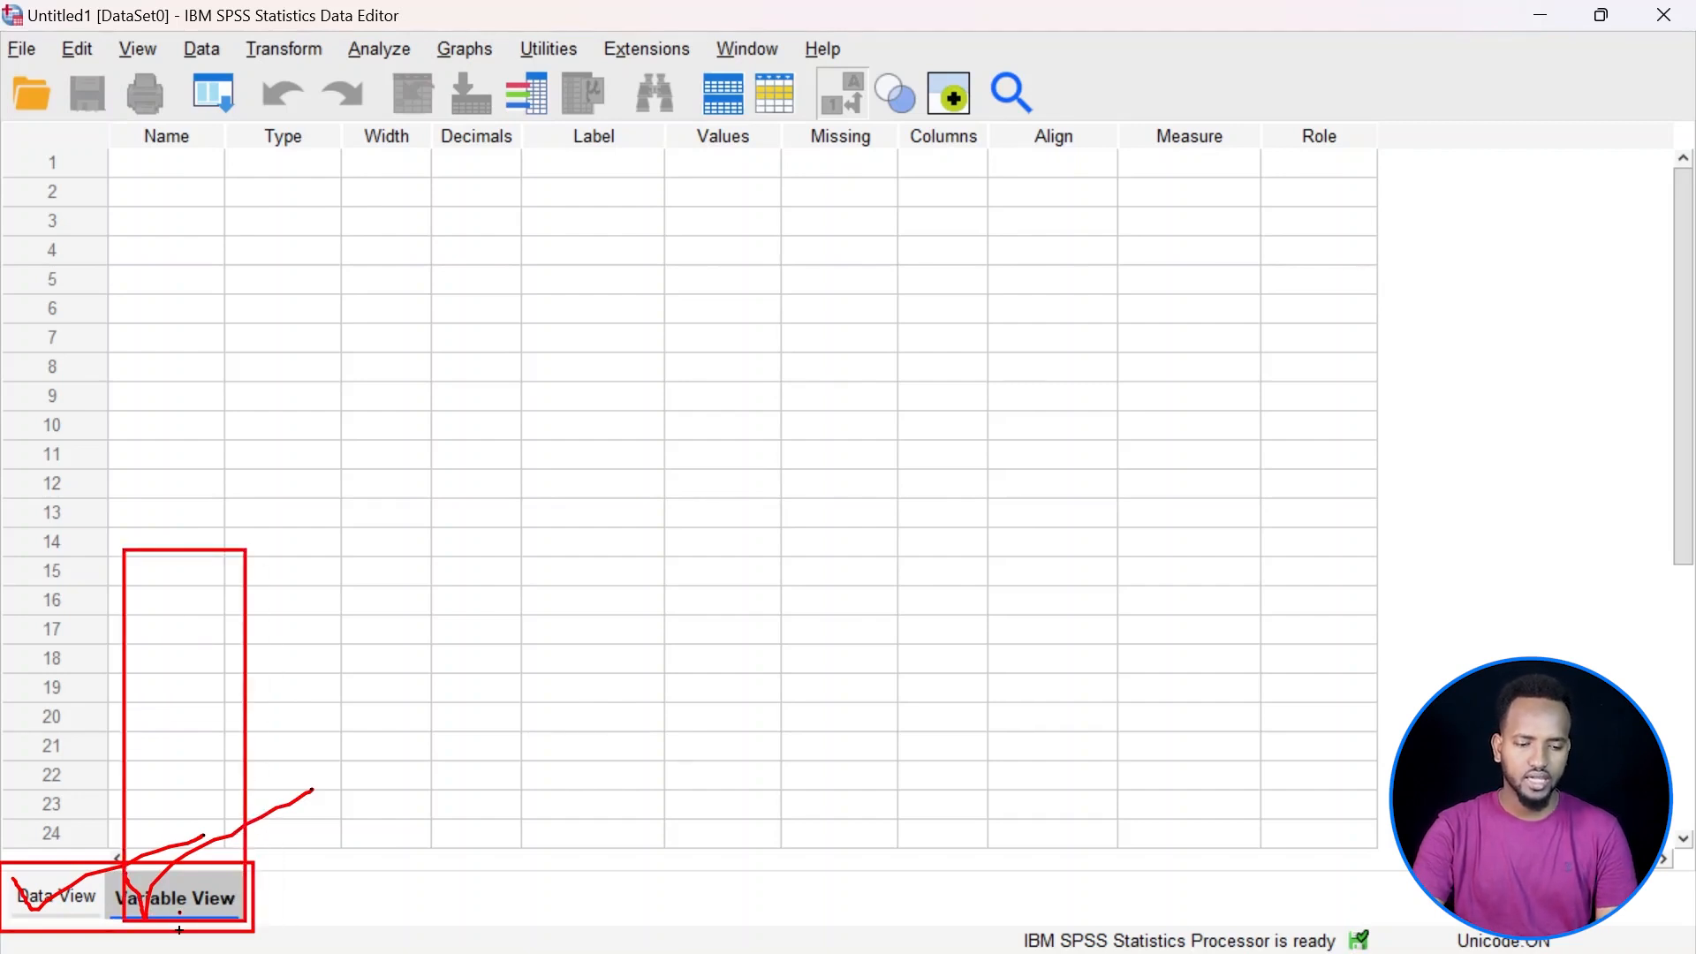
key("Escape")
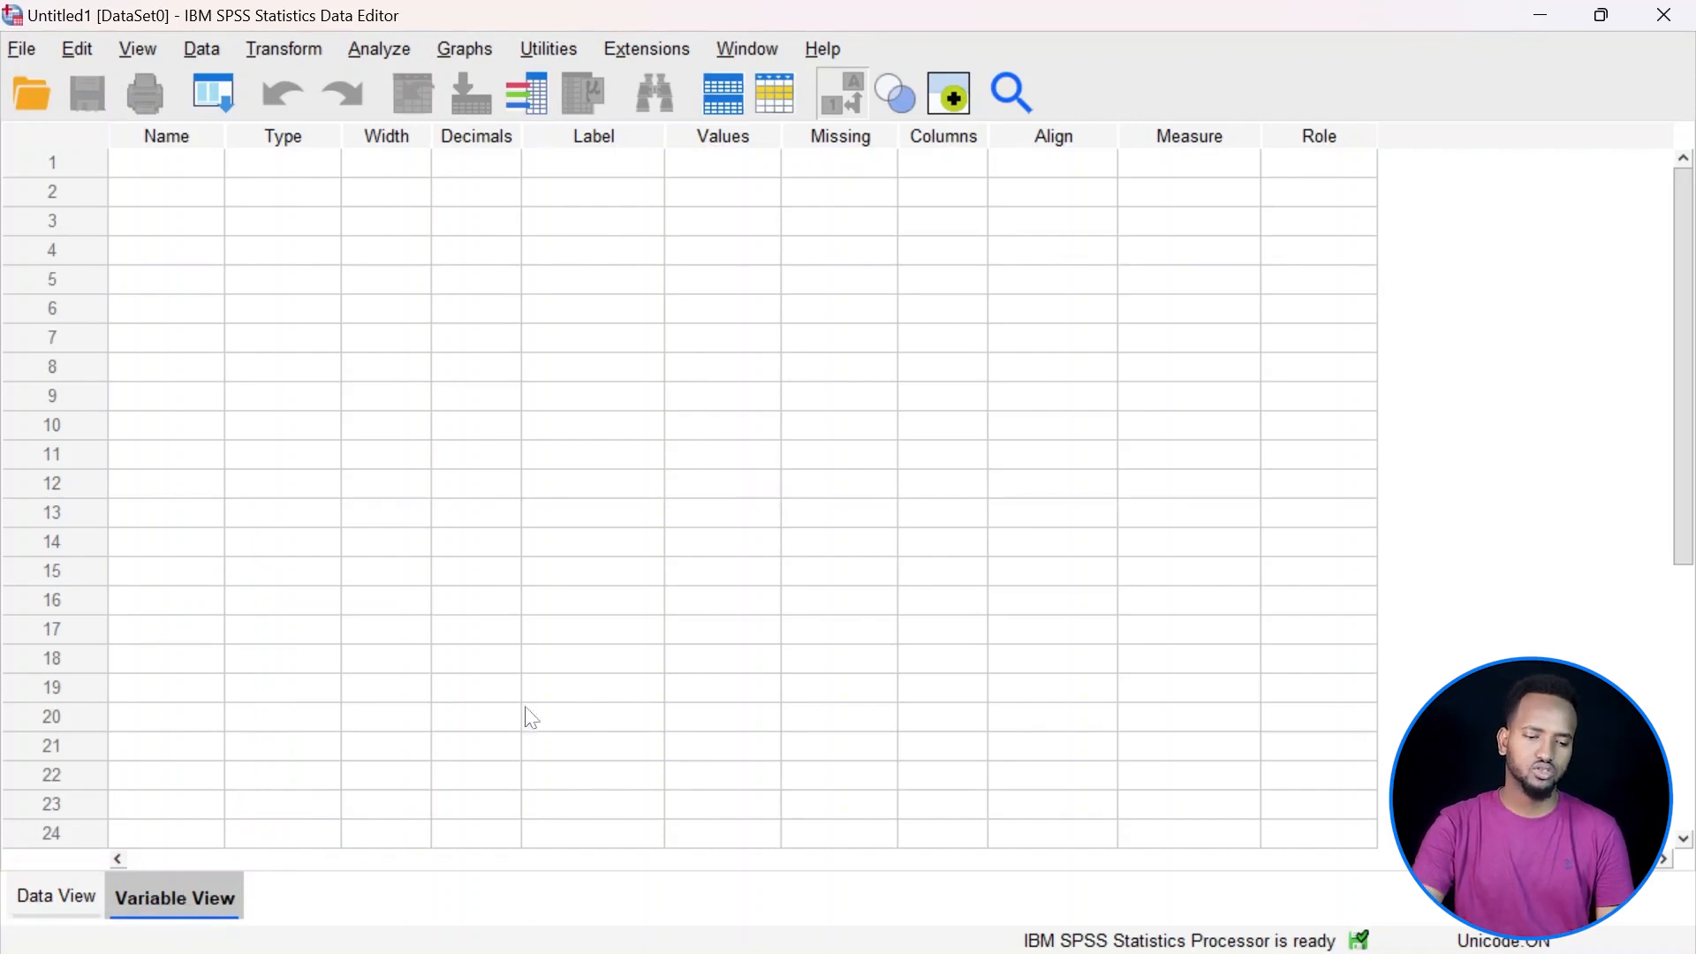
Compare the Data View and Variable View of the empty dataset, finishing in Data View.
left_click(83, 892)
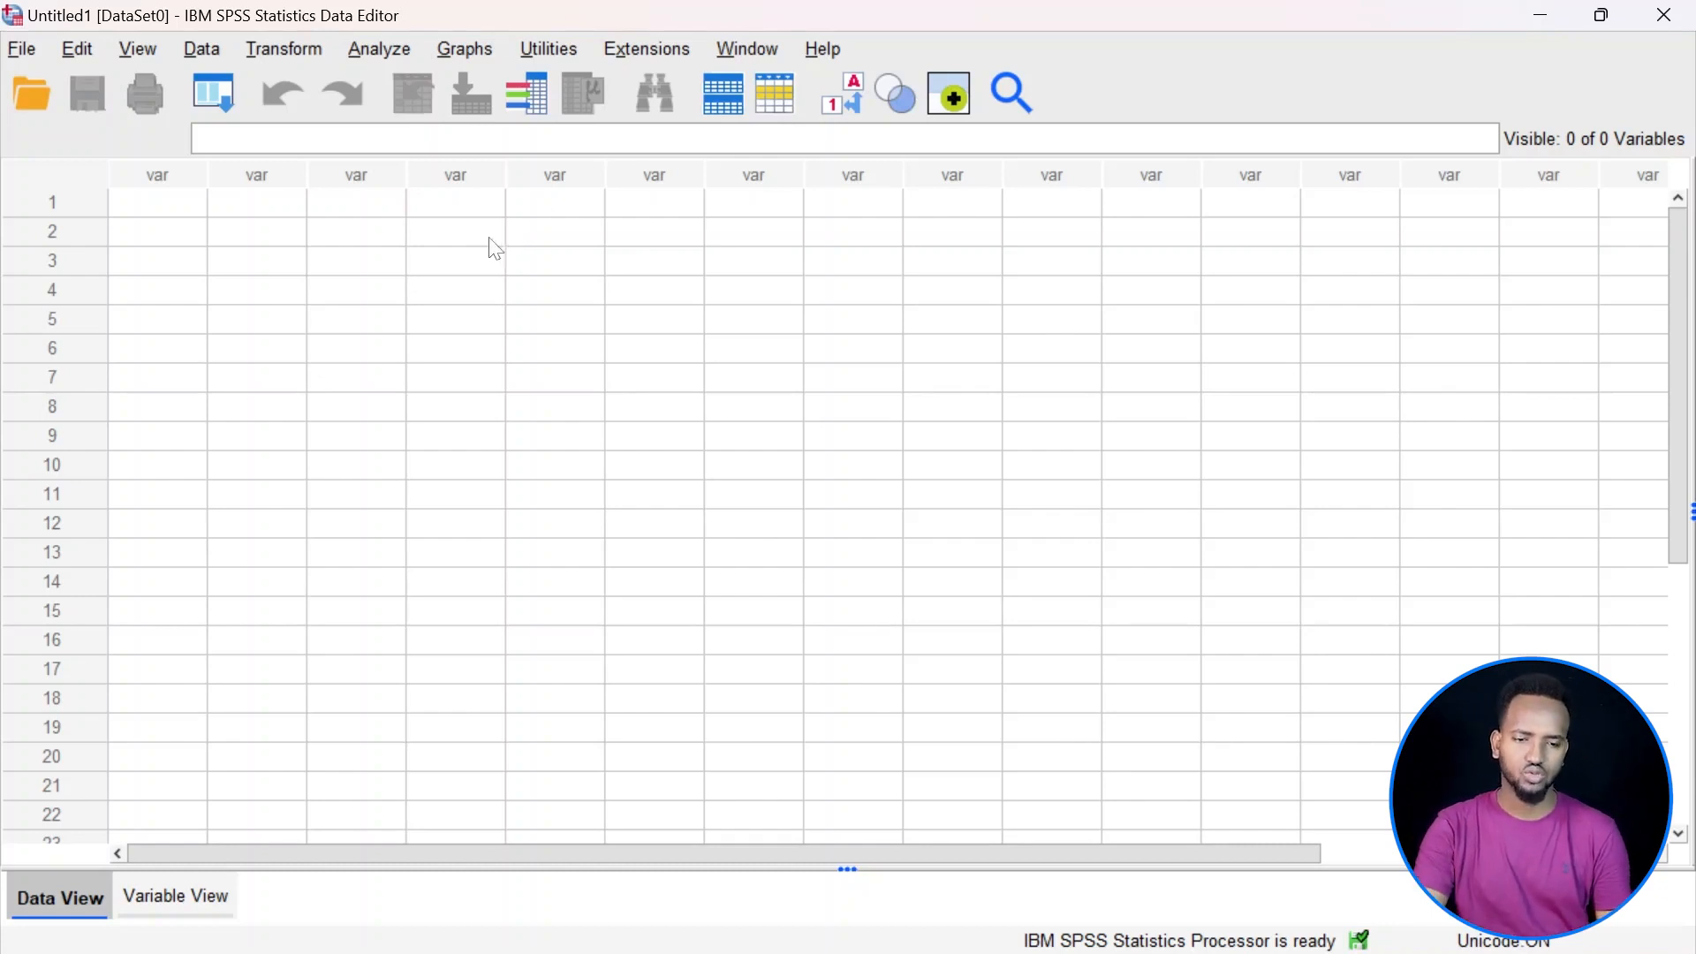
left_click(177, 898)
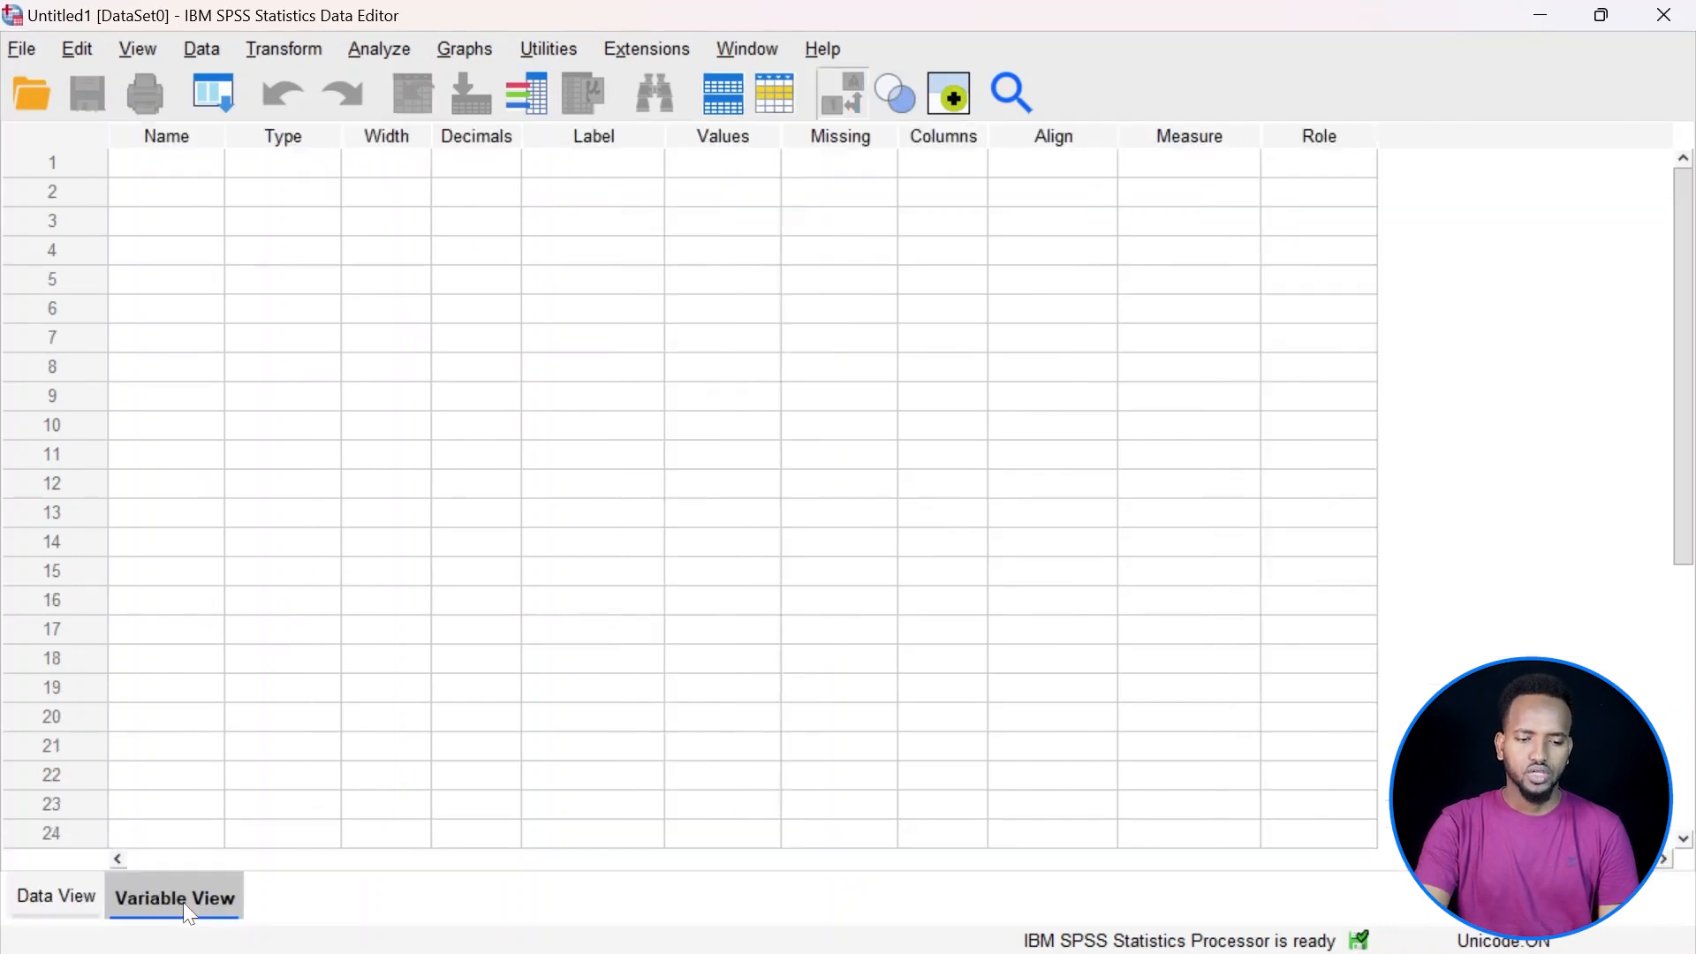
left_click(95, 895)
left_click(172, 901)
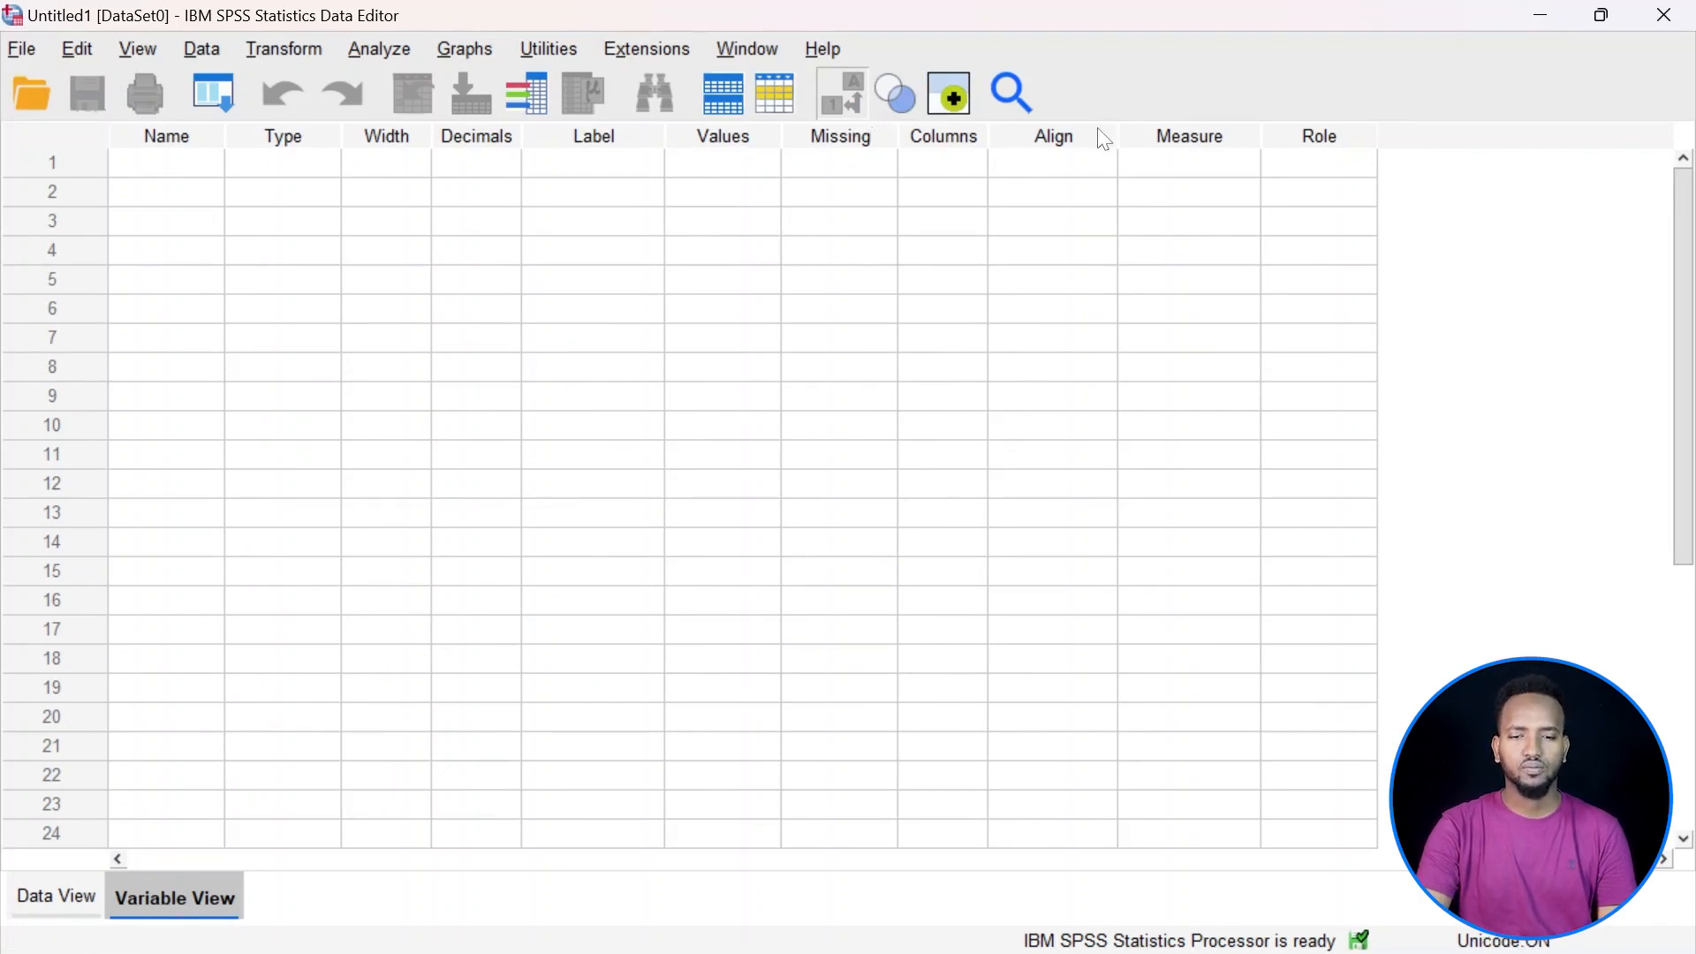
left_click(58, 896)
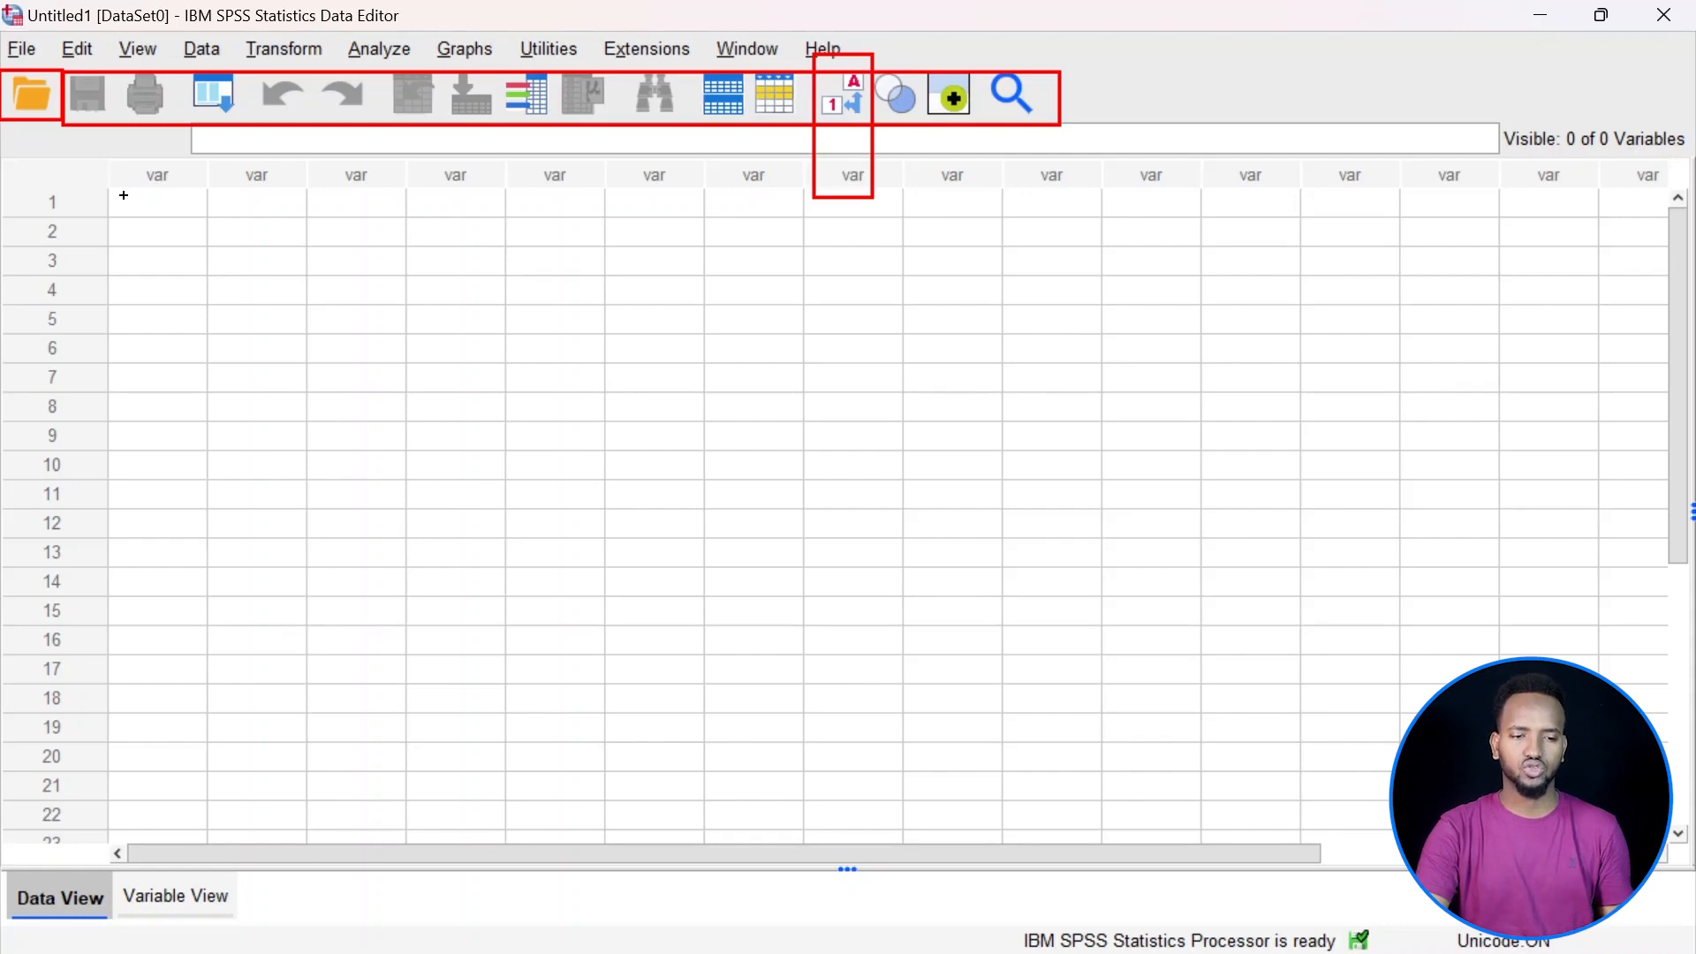
left_click_drag(115, 187, 1620, 786)
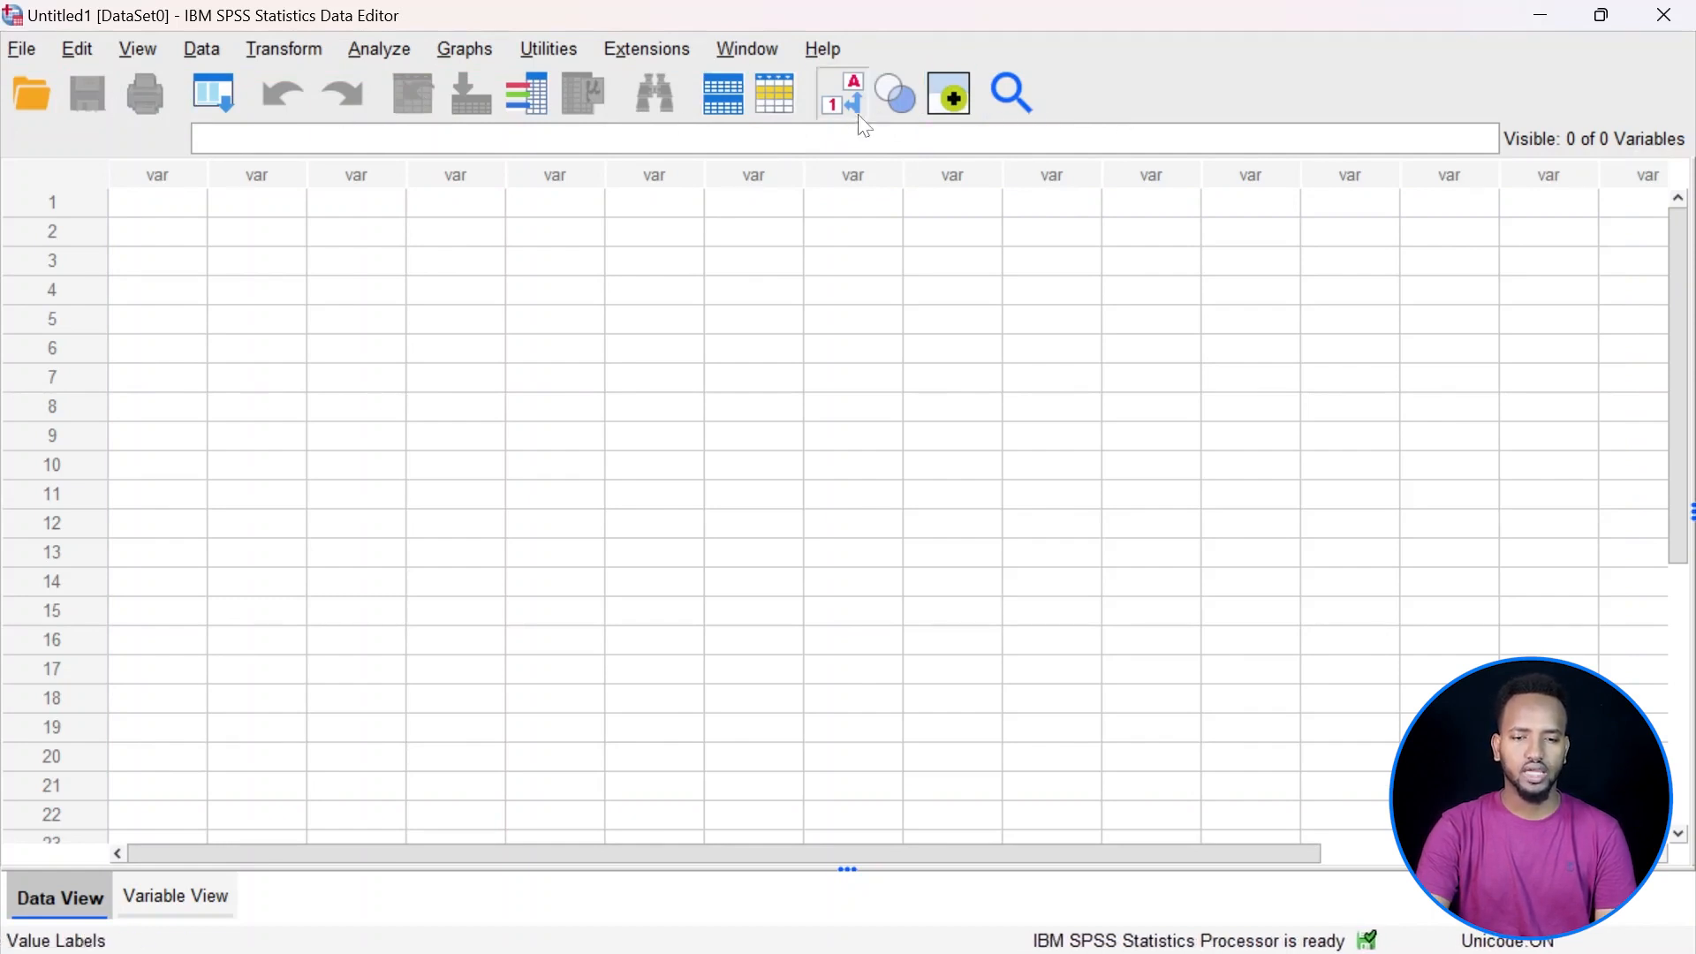
Hide both the Data Editor toolbar and the Search toolbar.
left_click(152, 51)
mouse_move(224, 125)
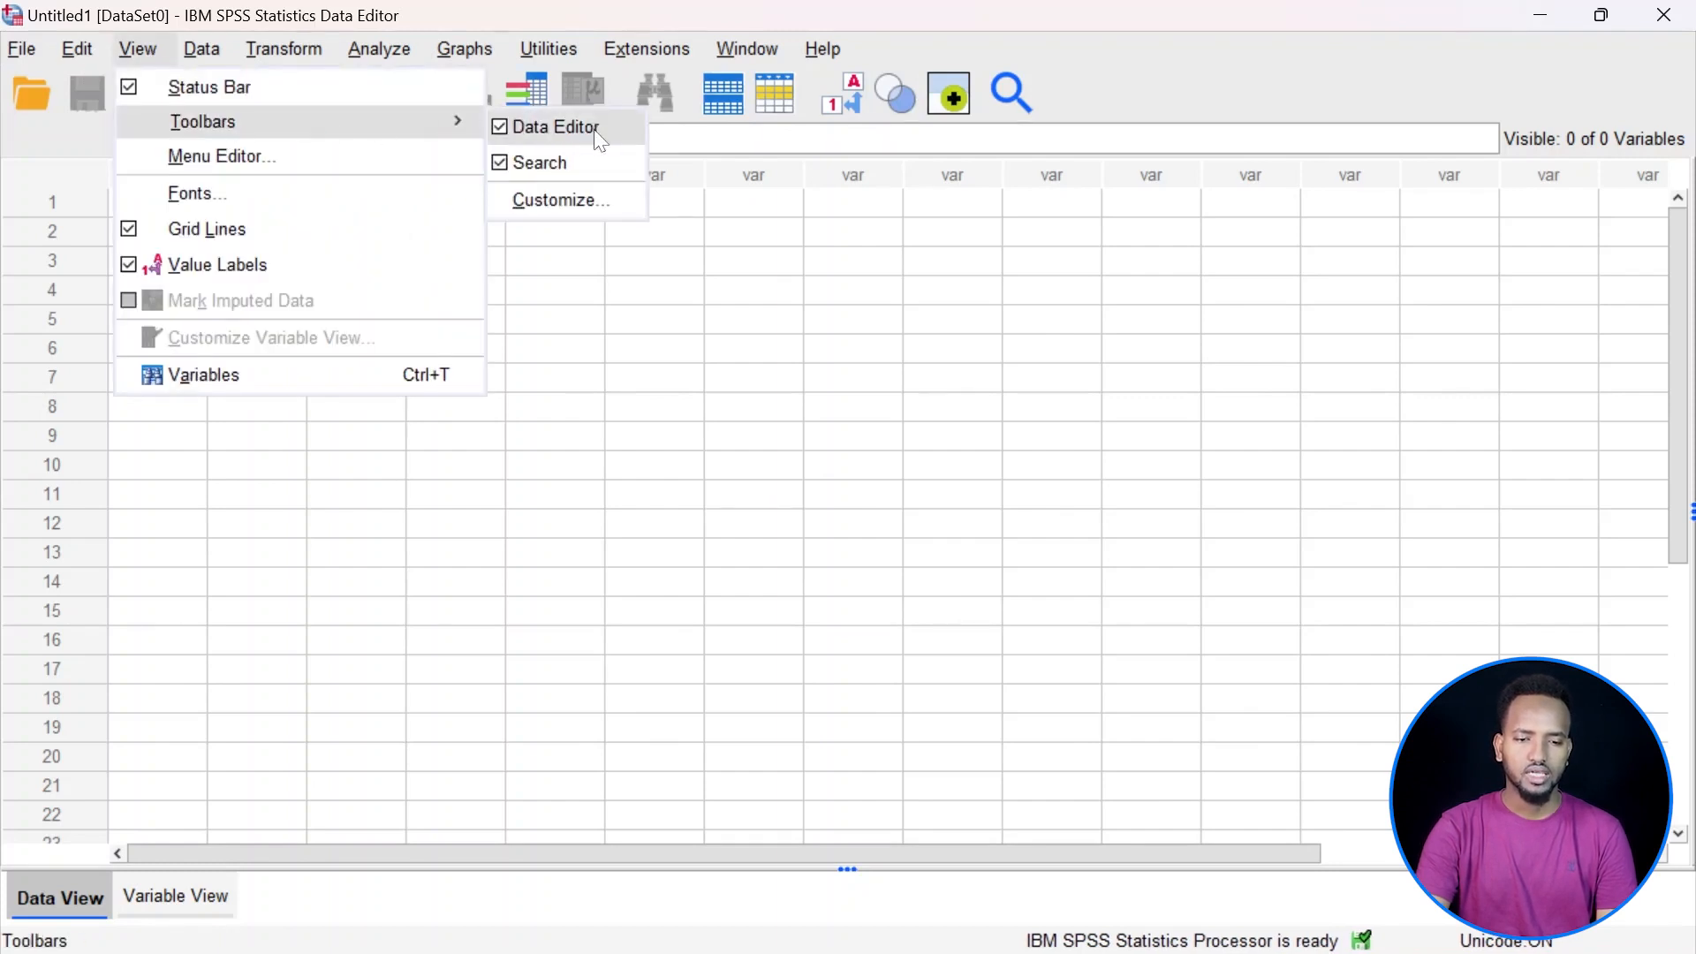
left_click(539, 126)
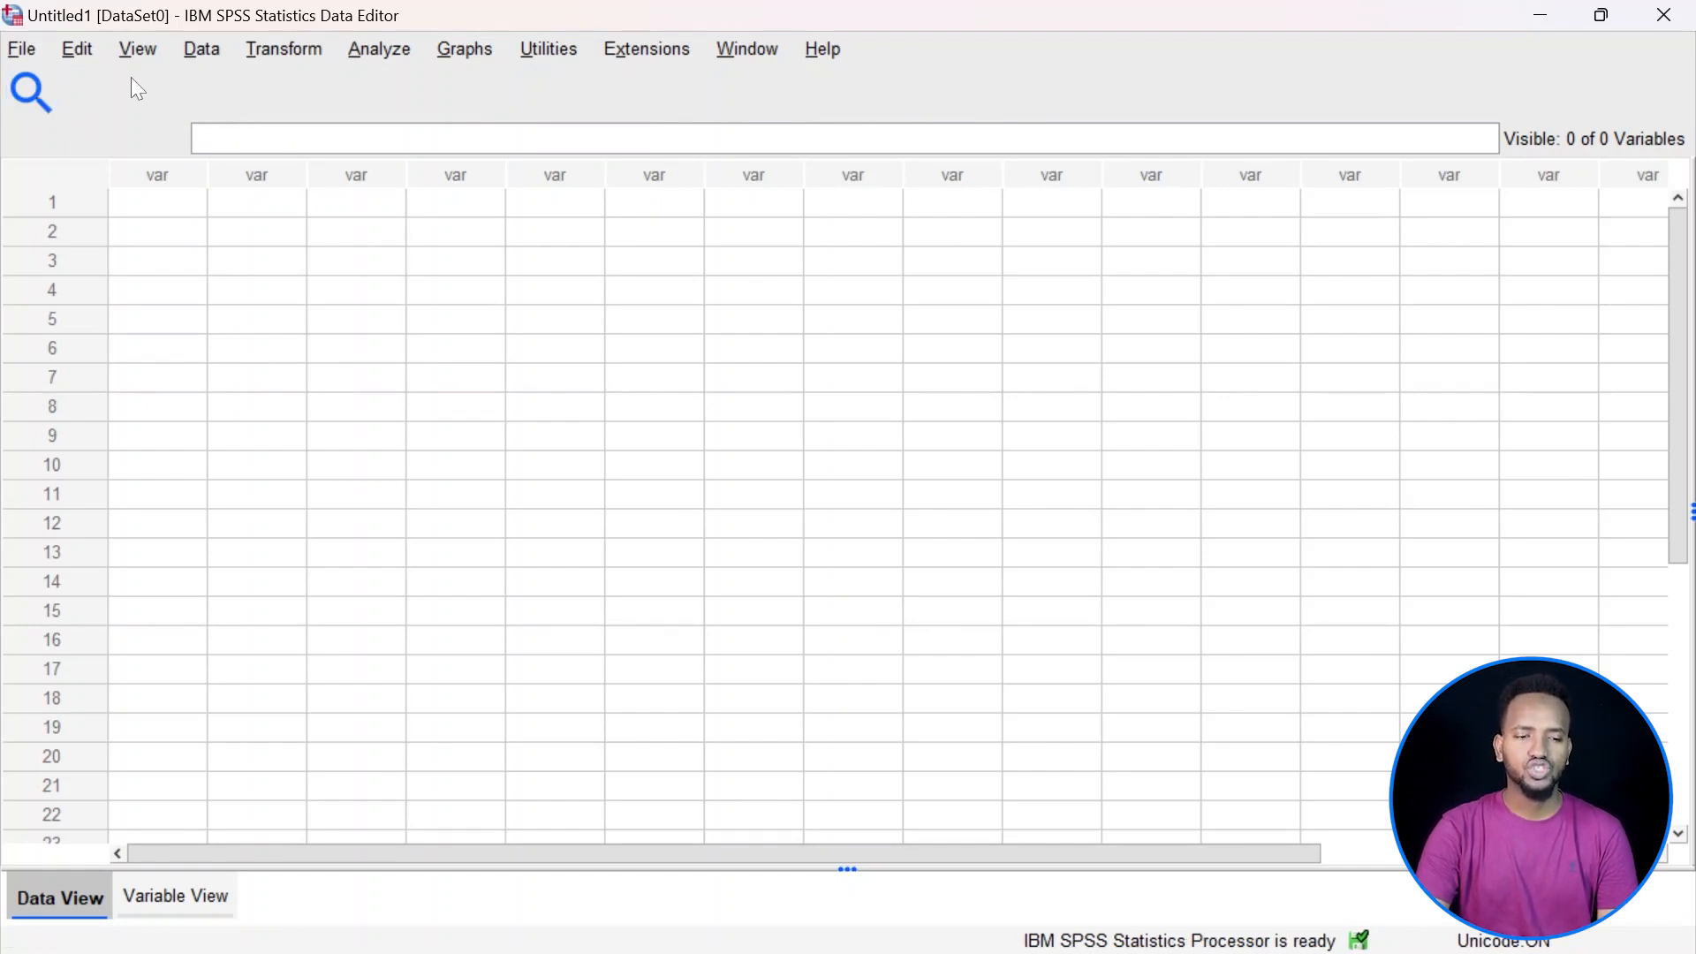
left_click(135, 50)
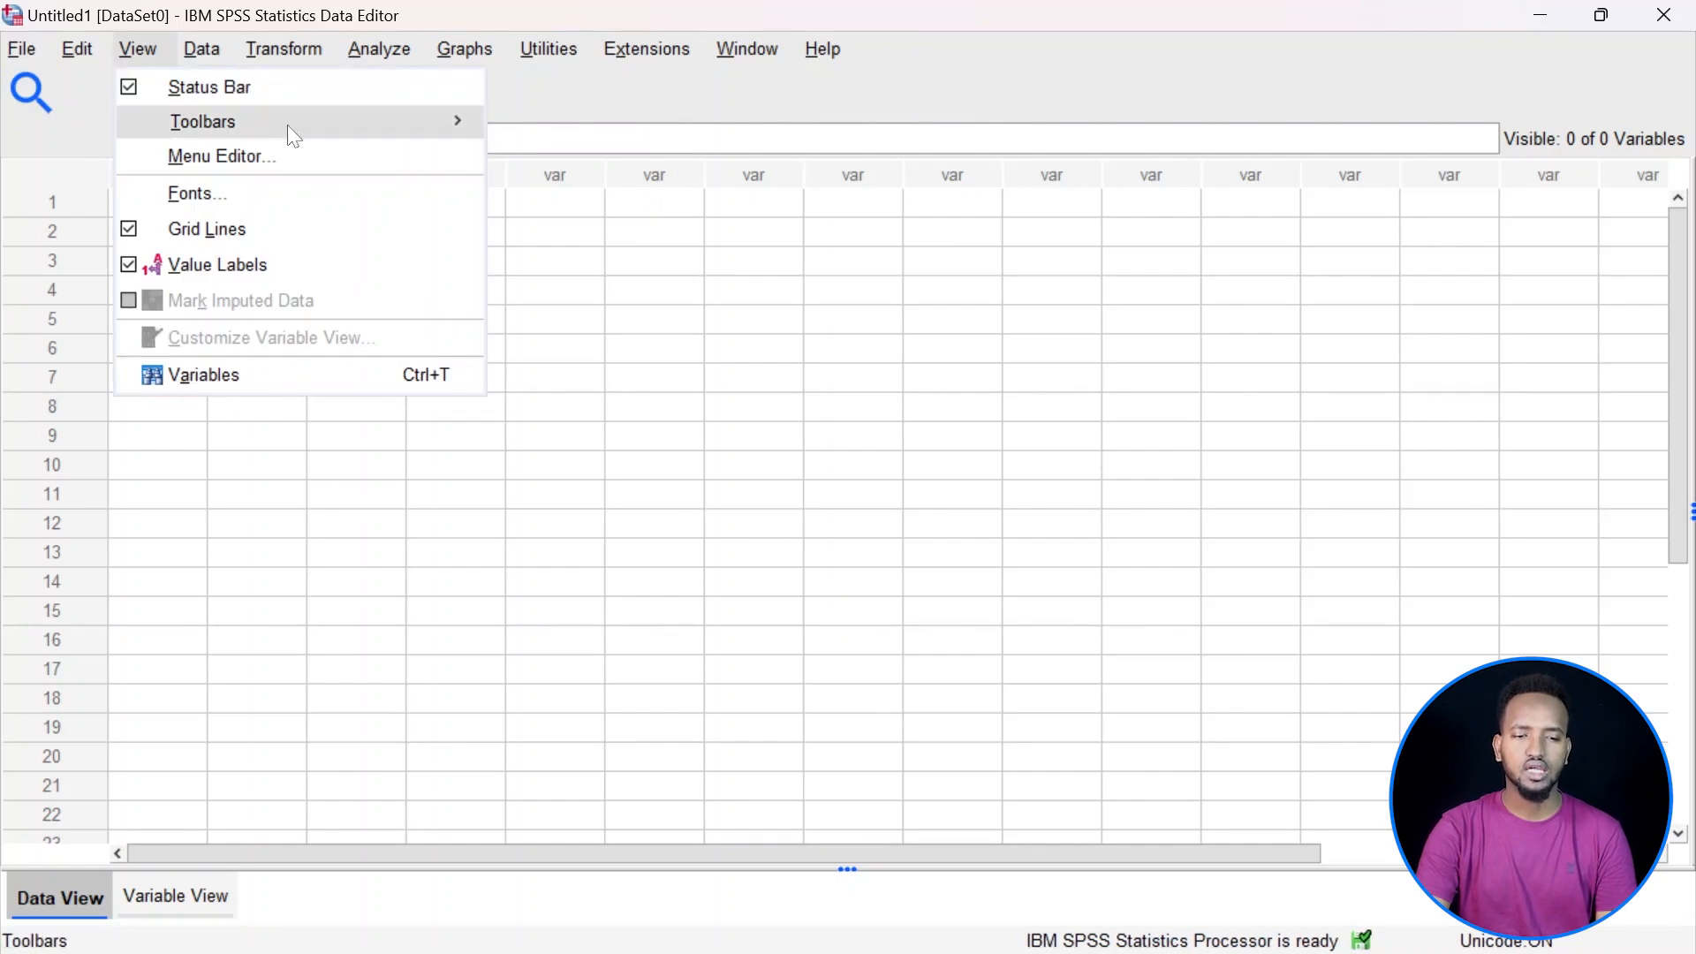
mouse_move(386, 132)
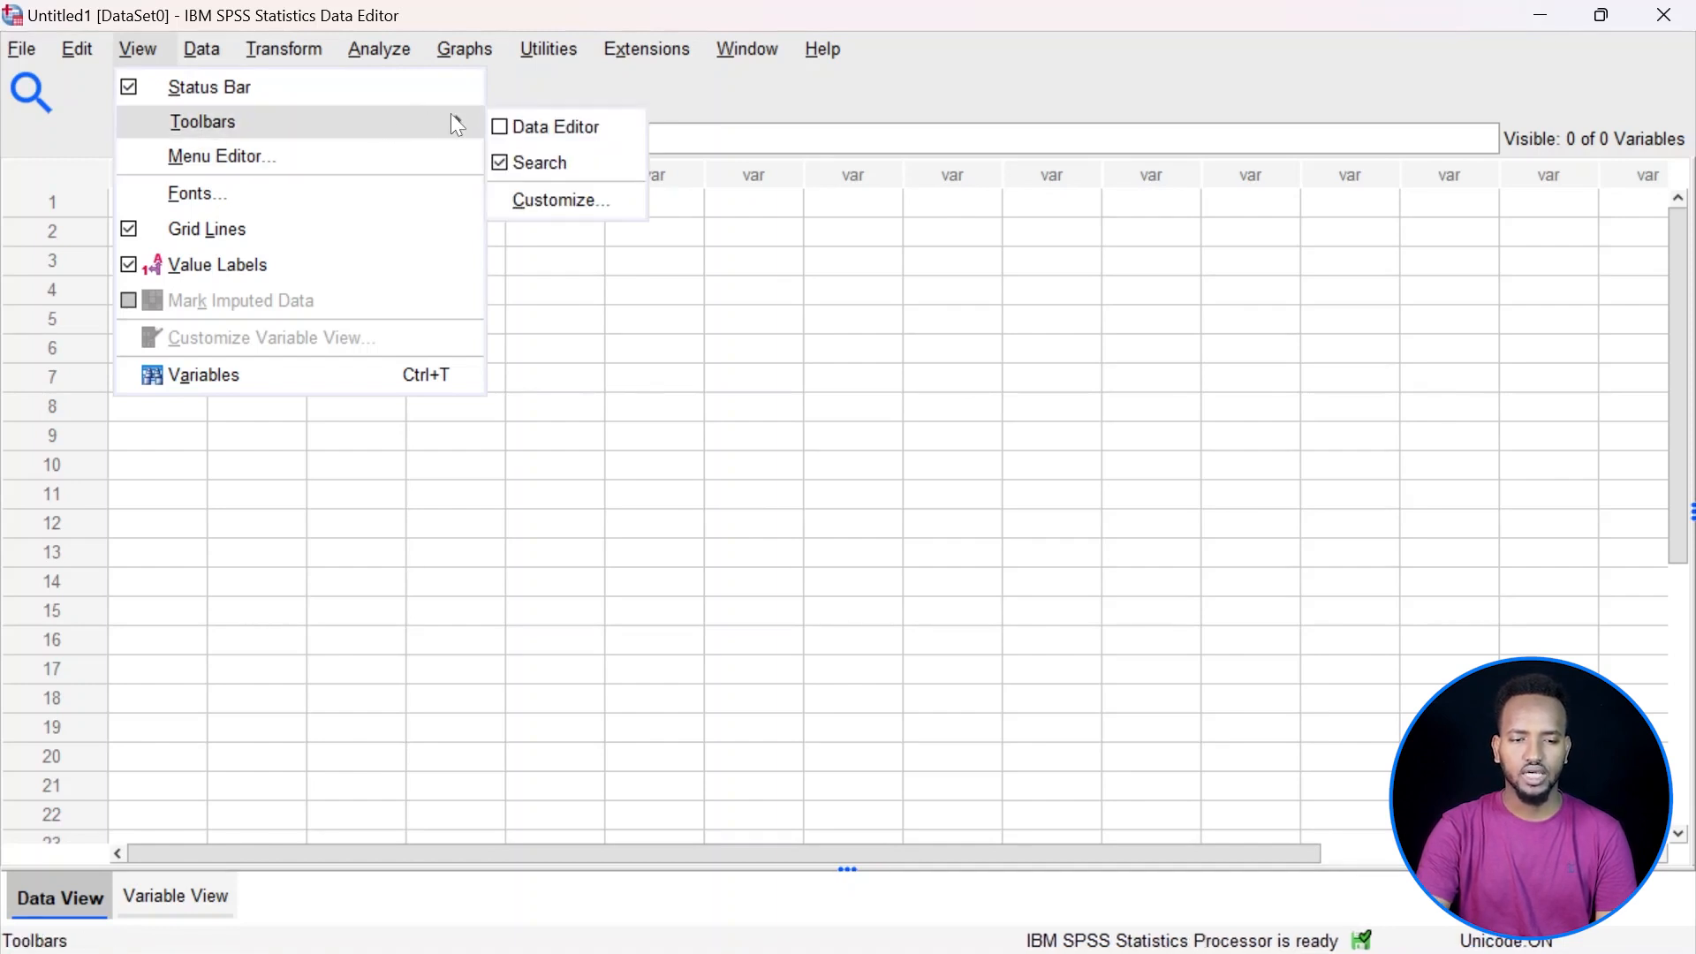
left_click(499, 162)
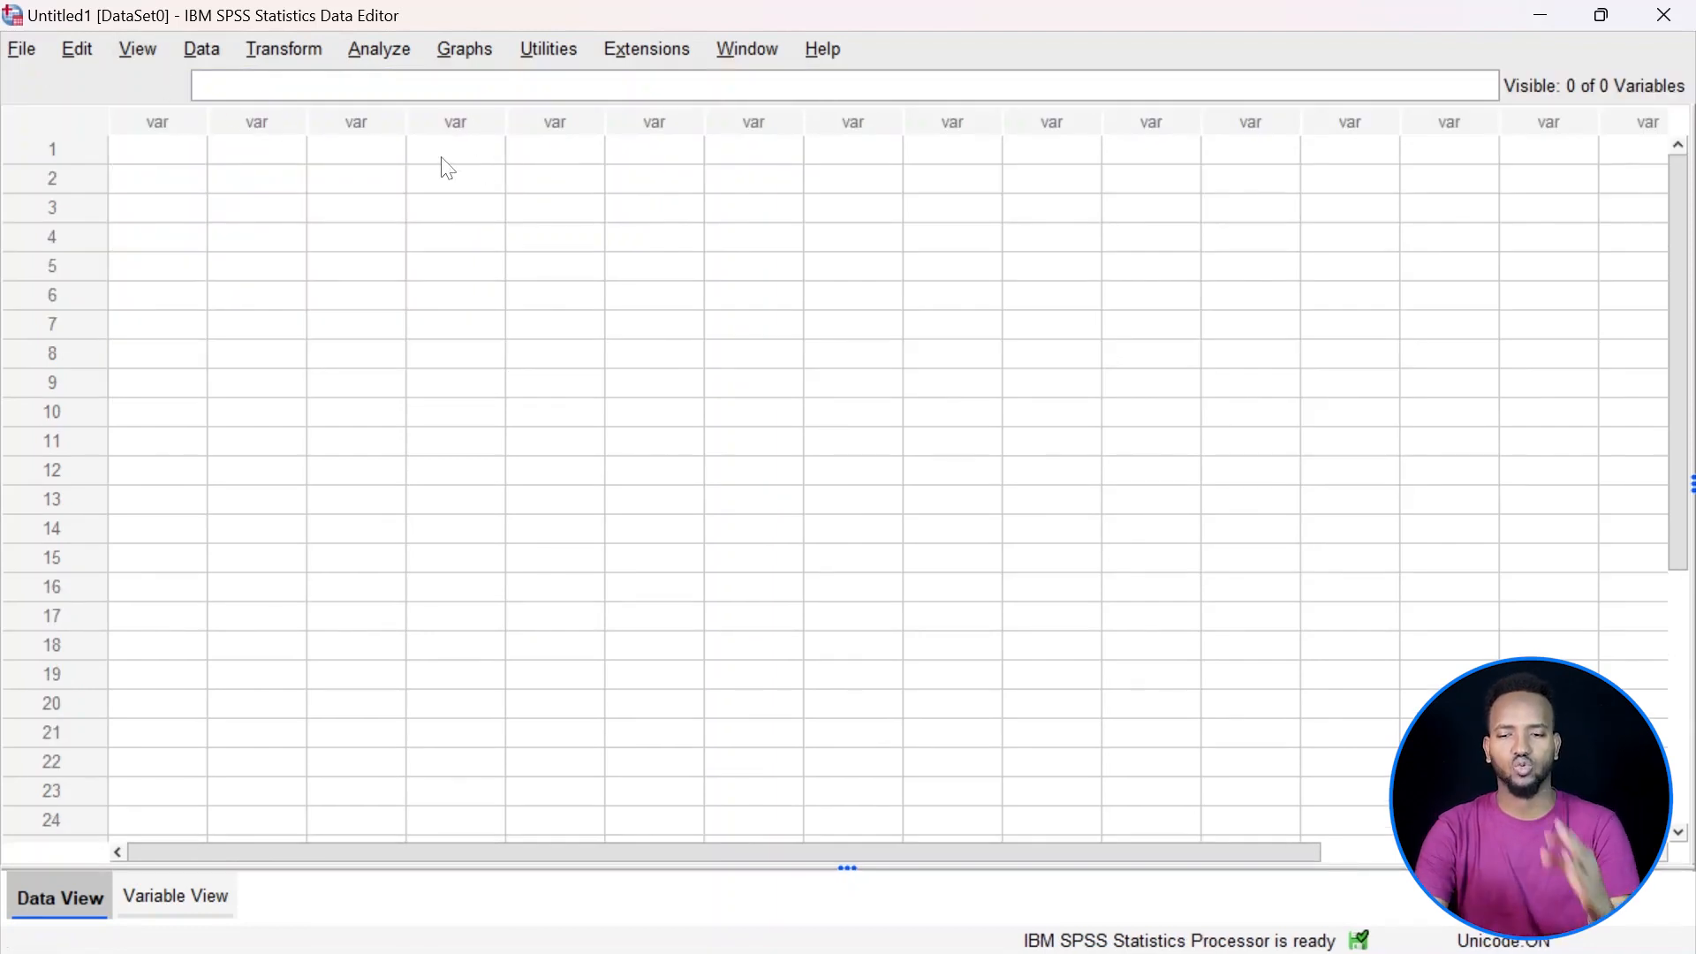
Hide the status bar of the data window and show it again.
left_click(139, 51)
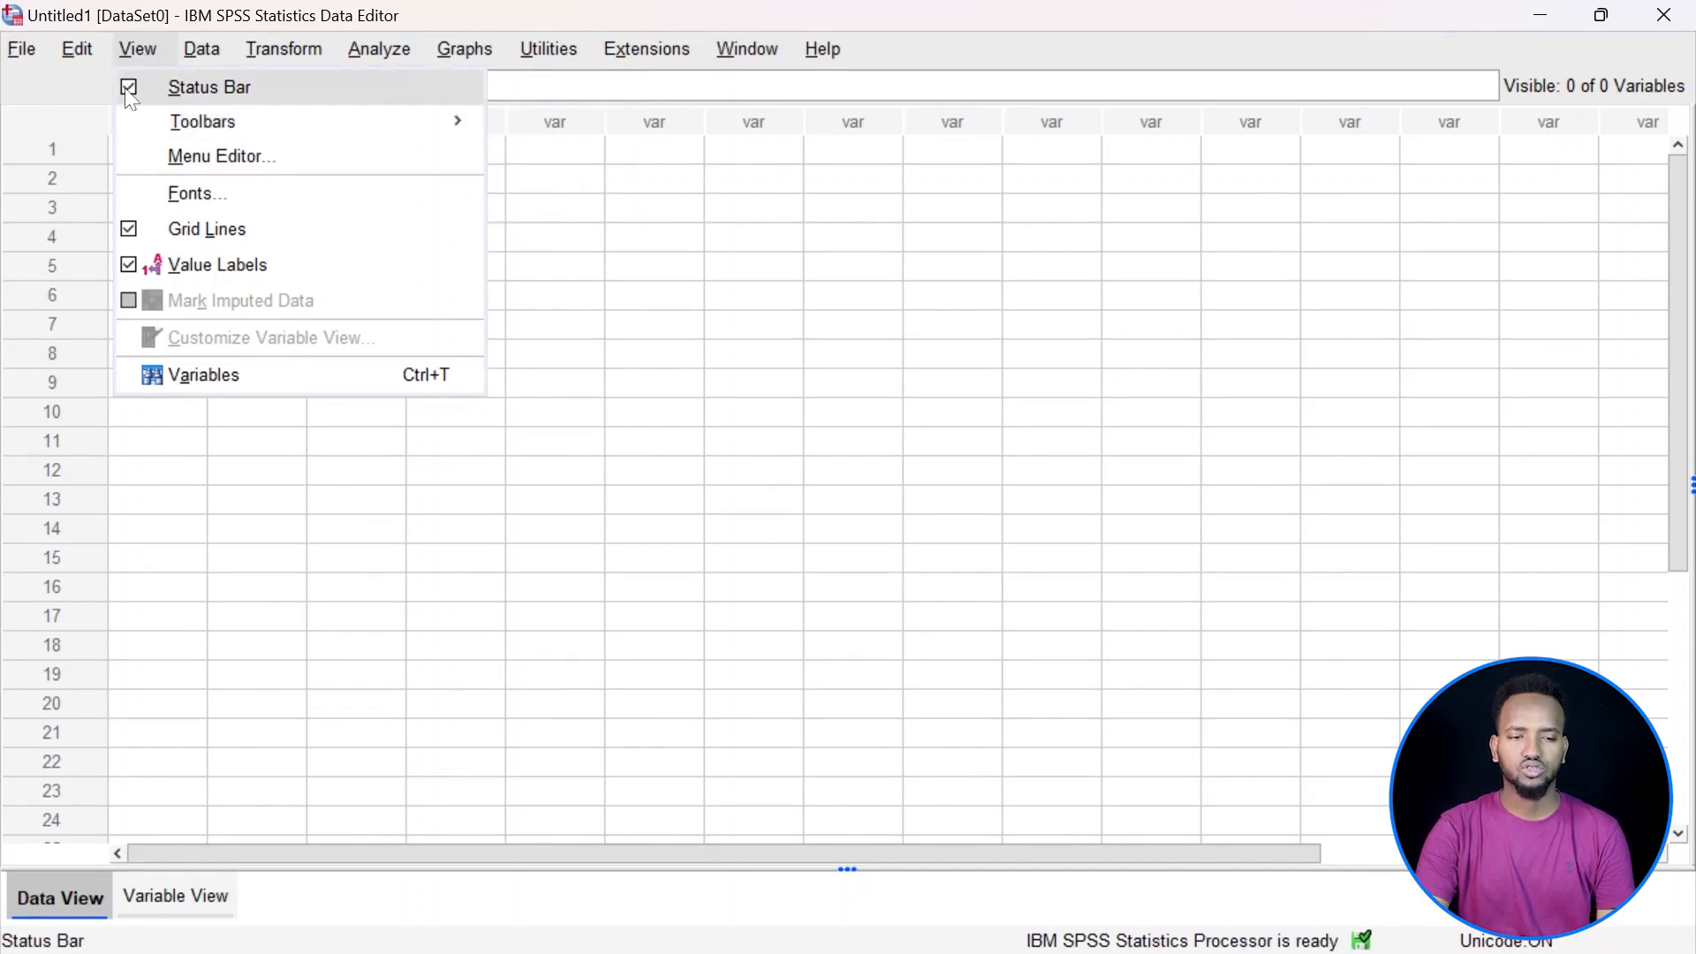
left_click(209, 88)
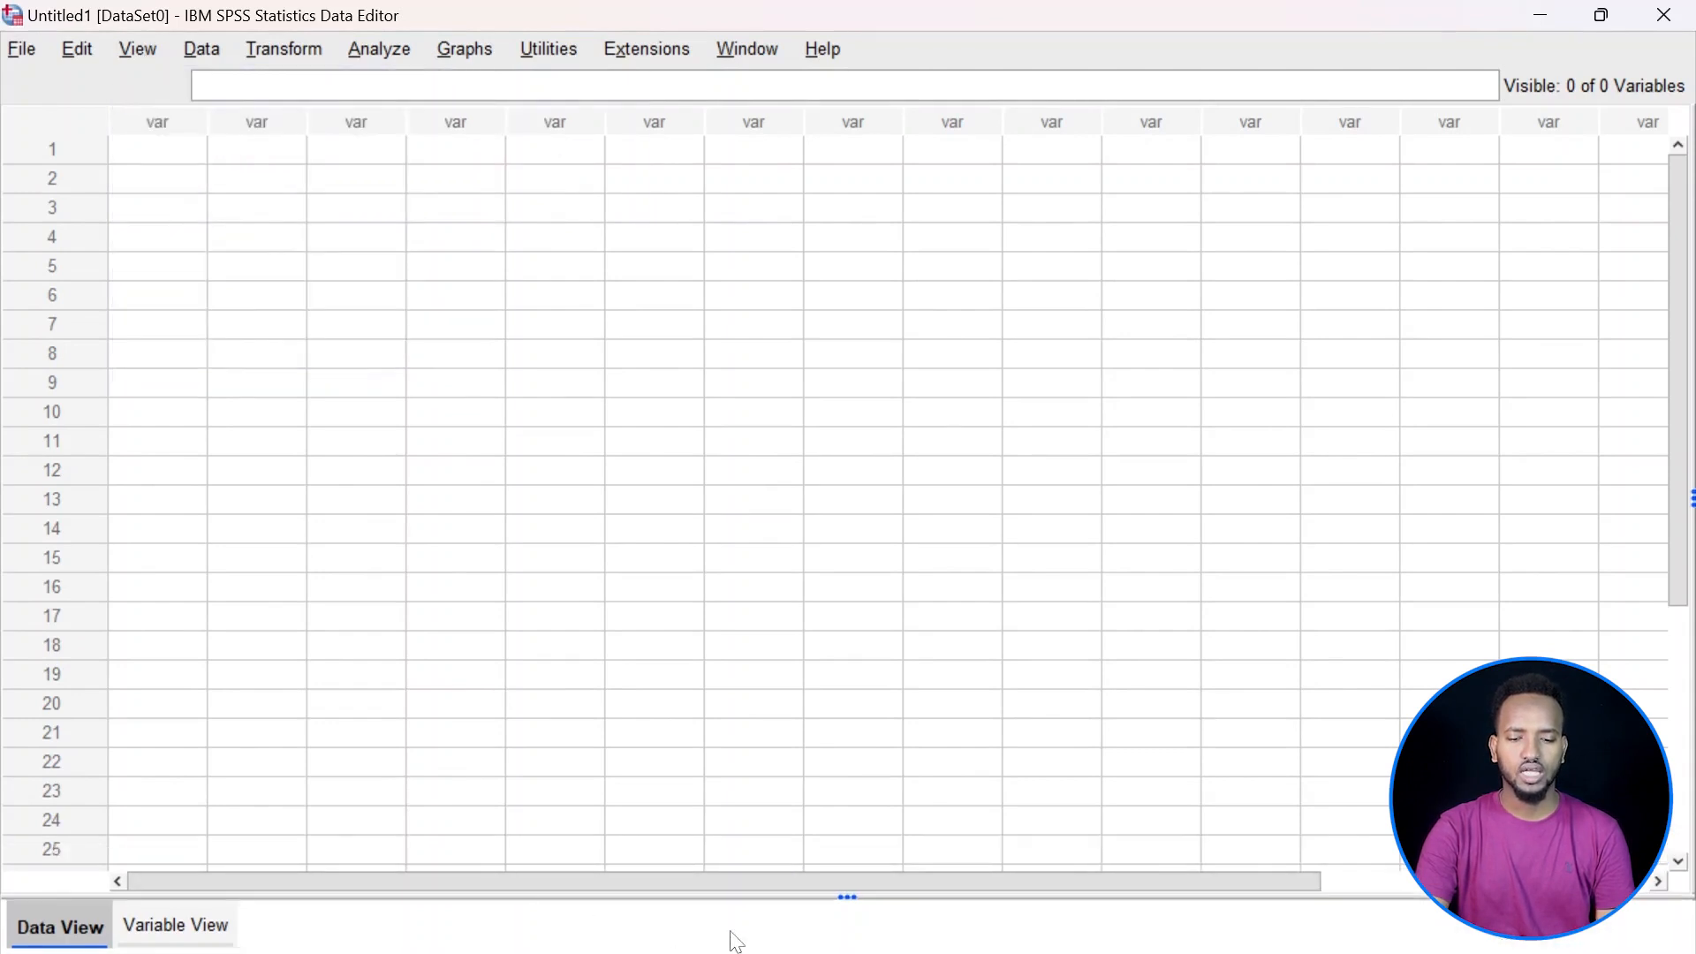
mouse_move(951, 949)
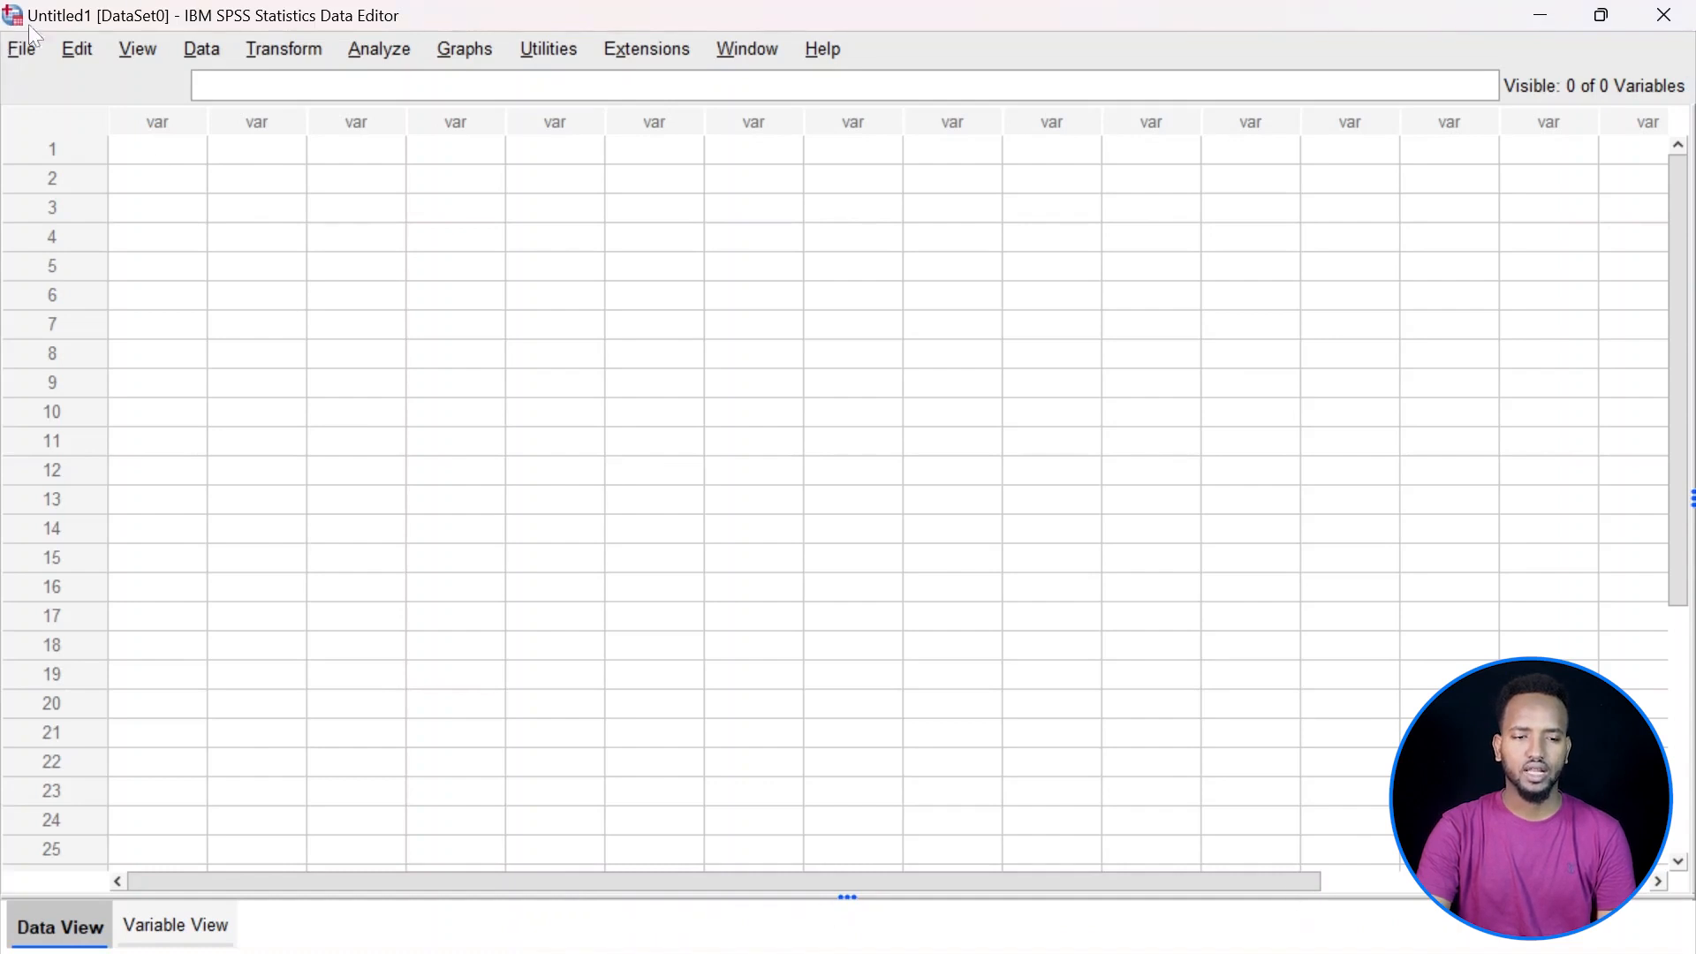
left_click(142, 50)
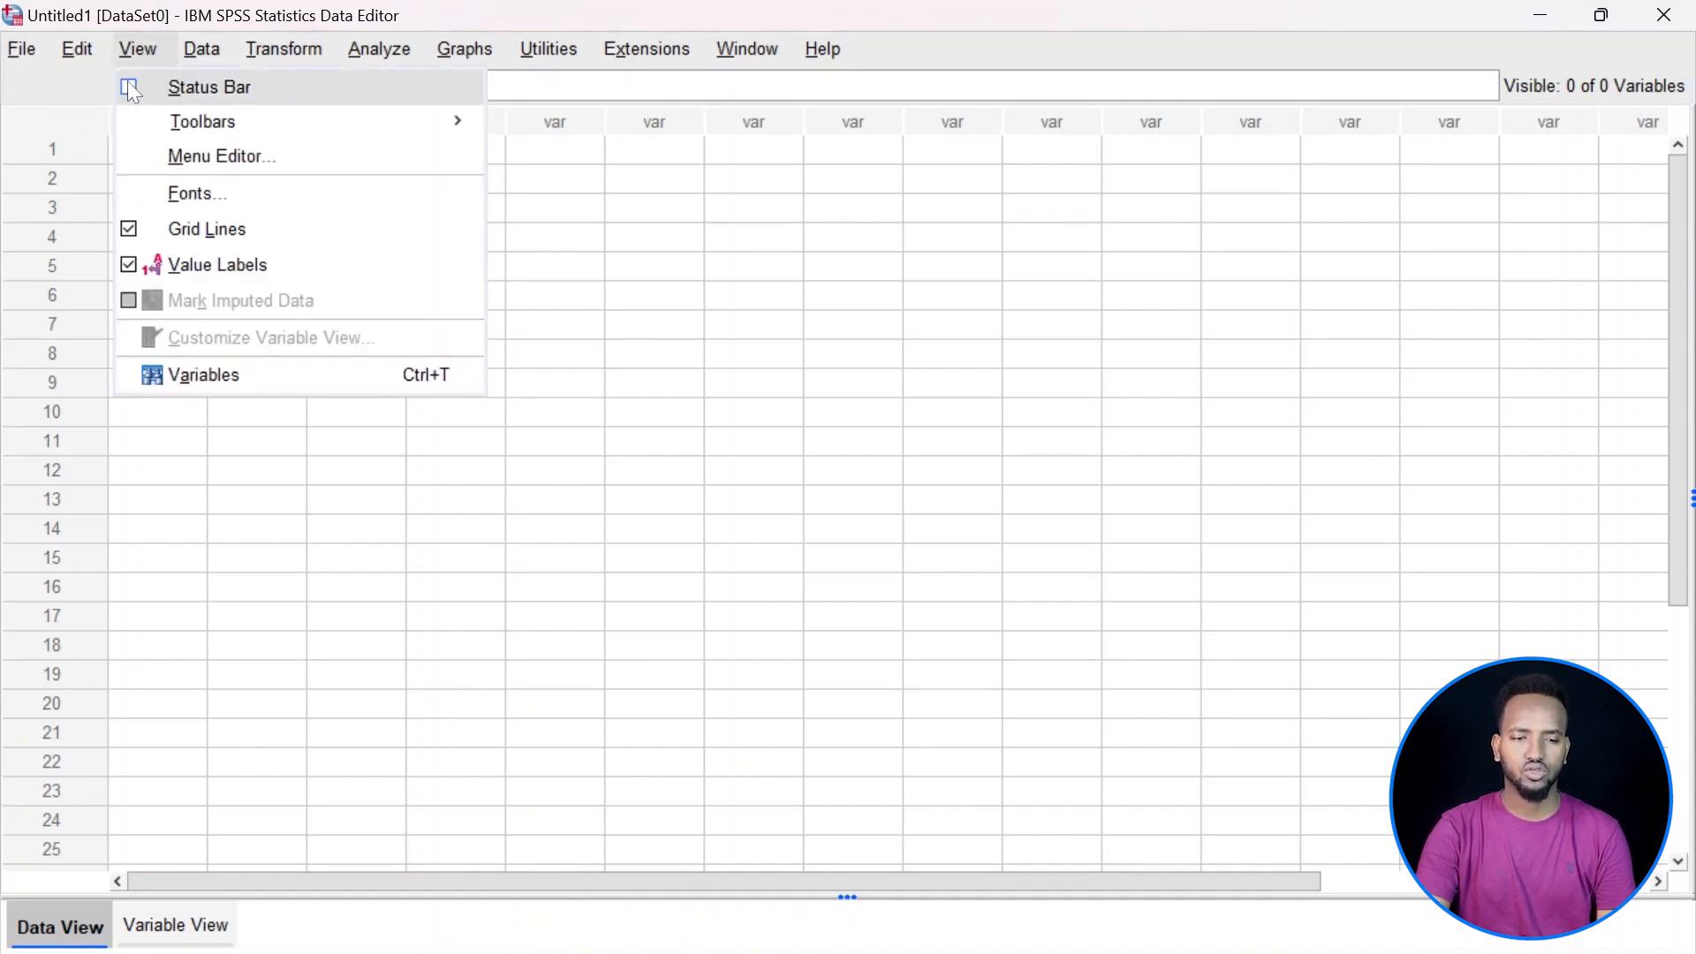
left_click(128, 85)
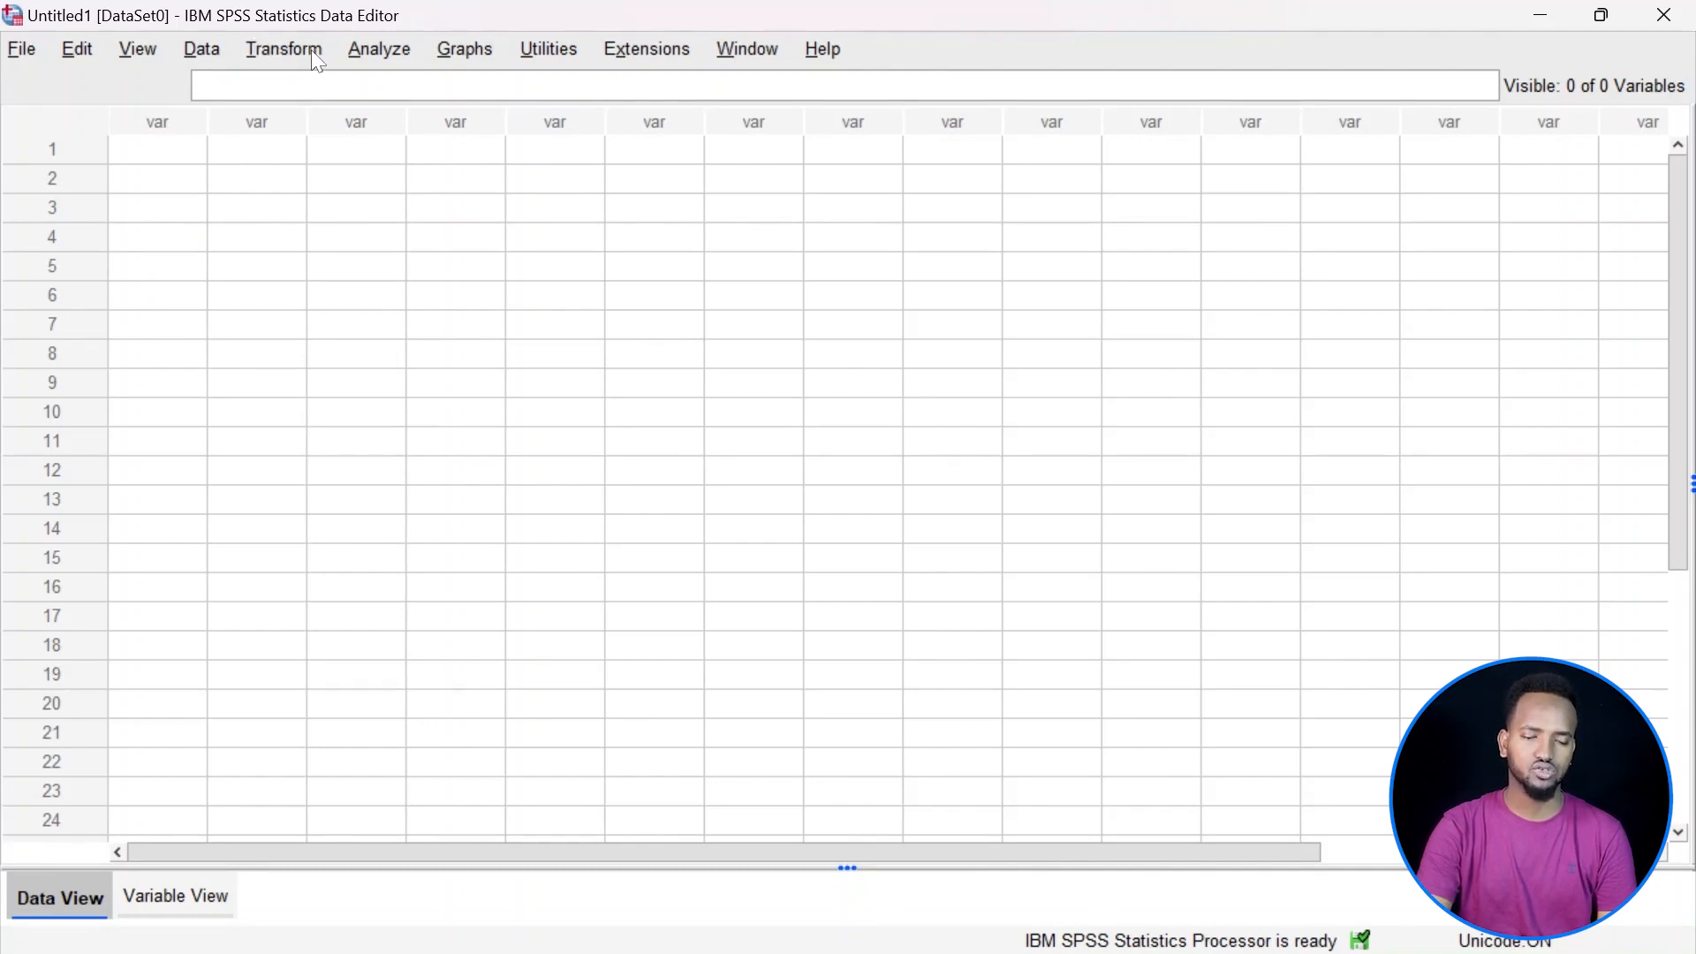
Show the hidden Data Editor and Search toolbars again.
left_click(210, 49)
left_click(134, 49)
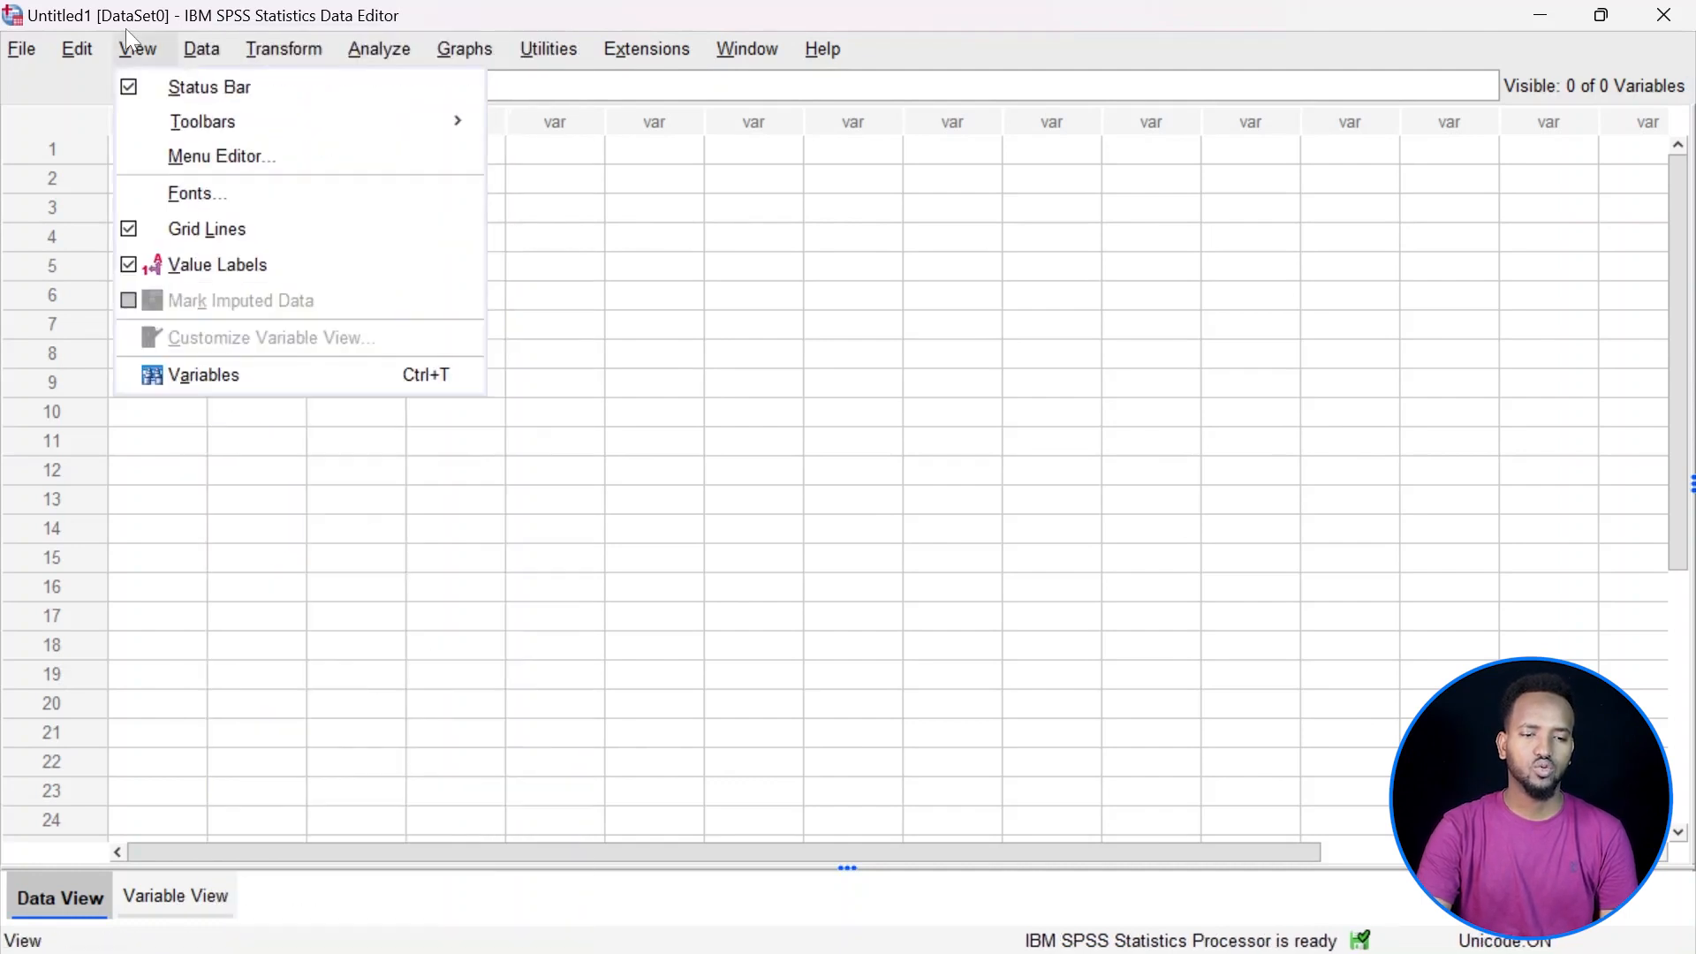
mouse_move(453, 123)
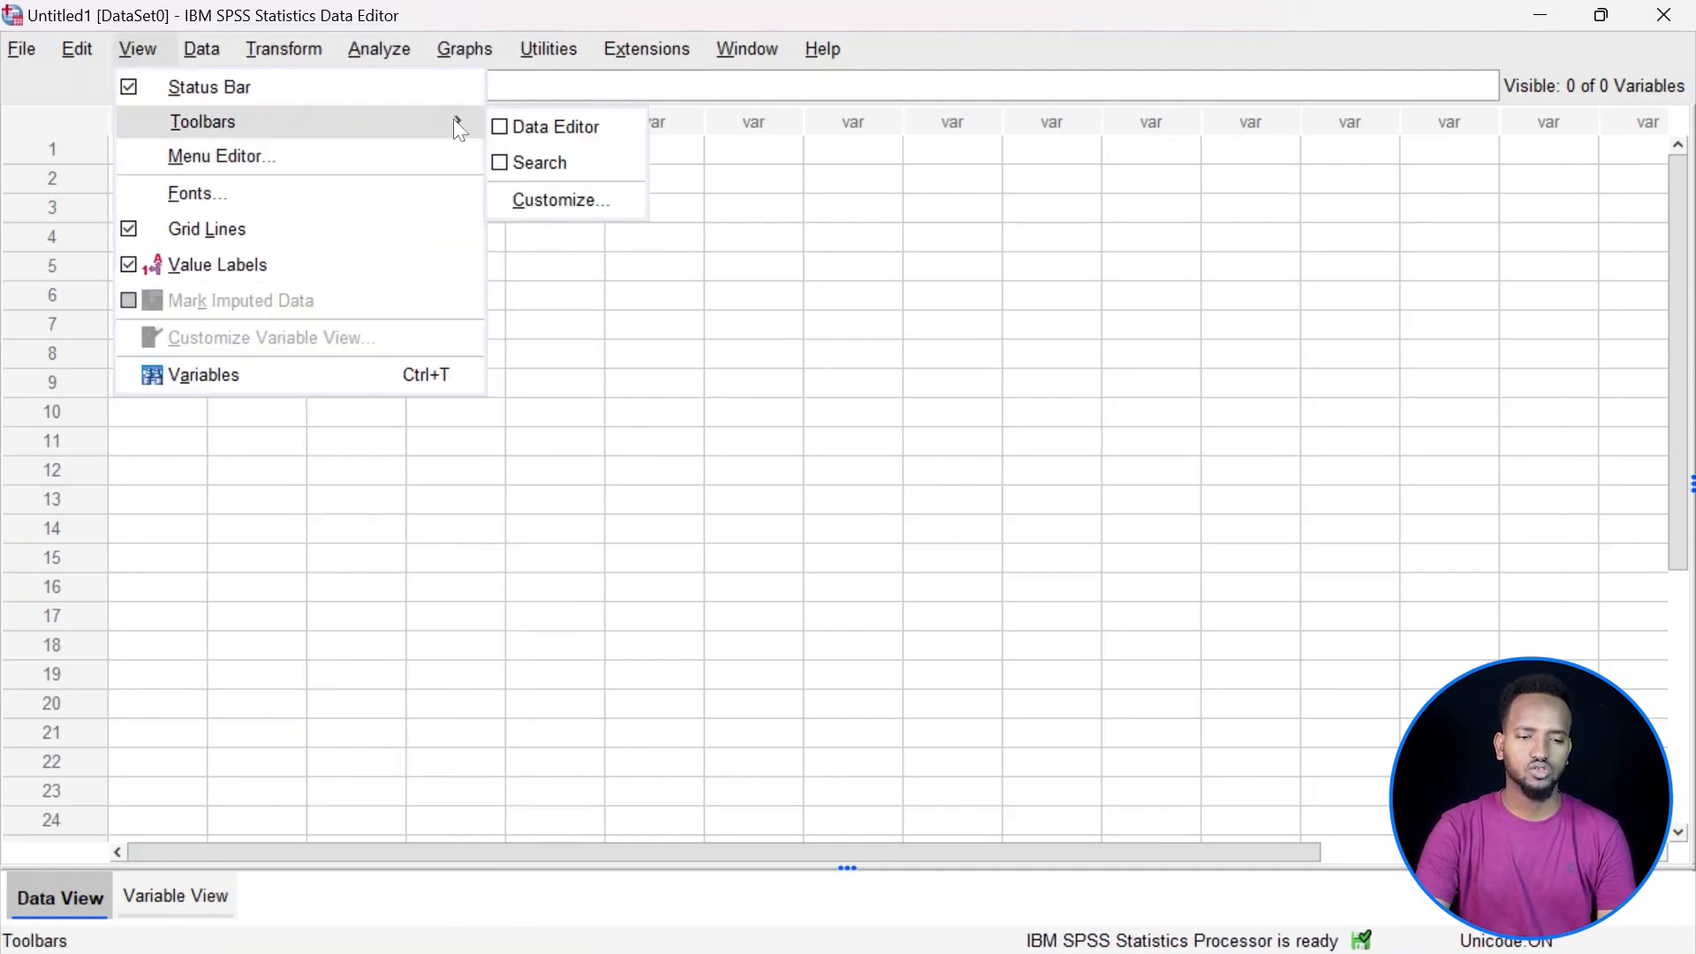
left_click(502, 129)
left_click(141, 46)
mouse_move(272, 134)
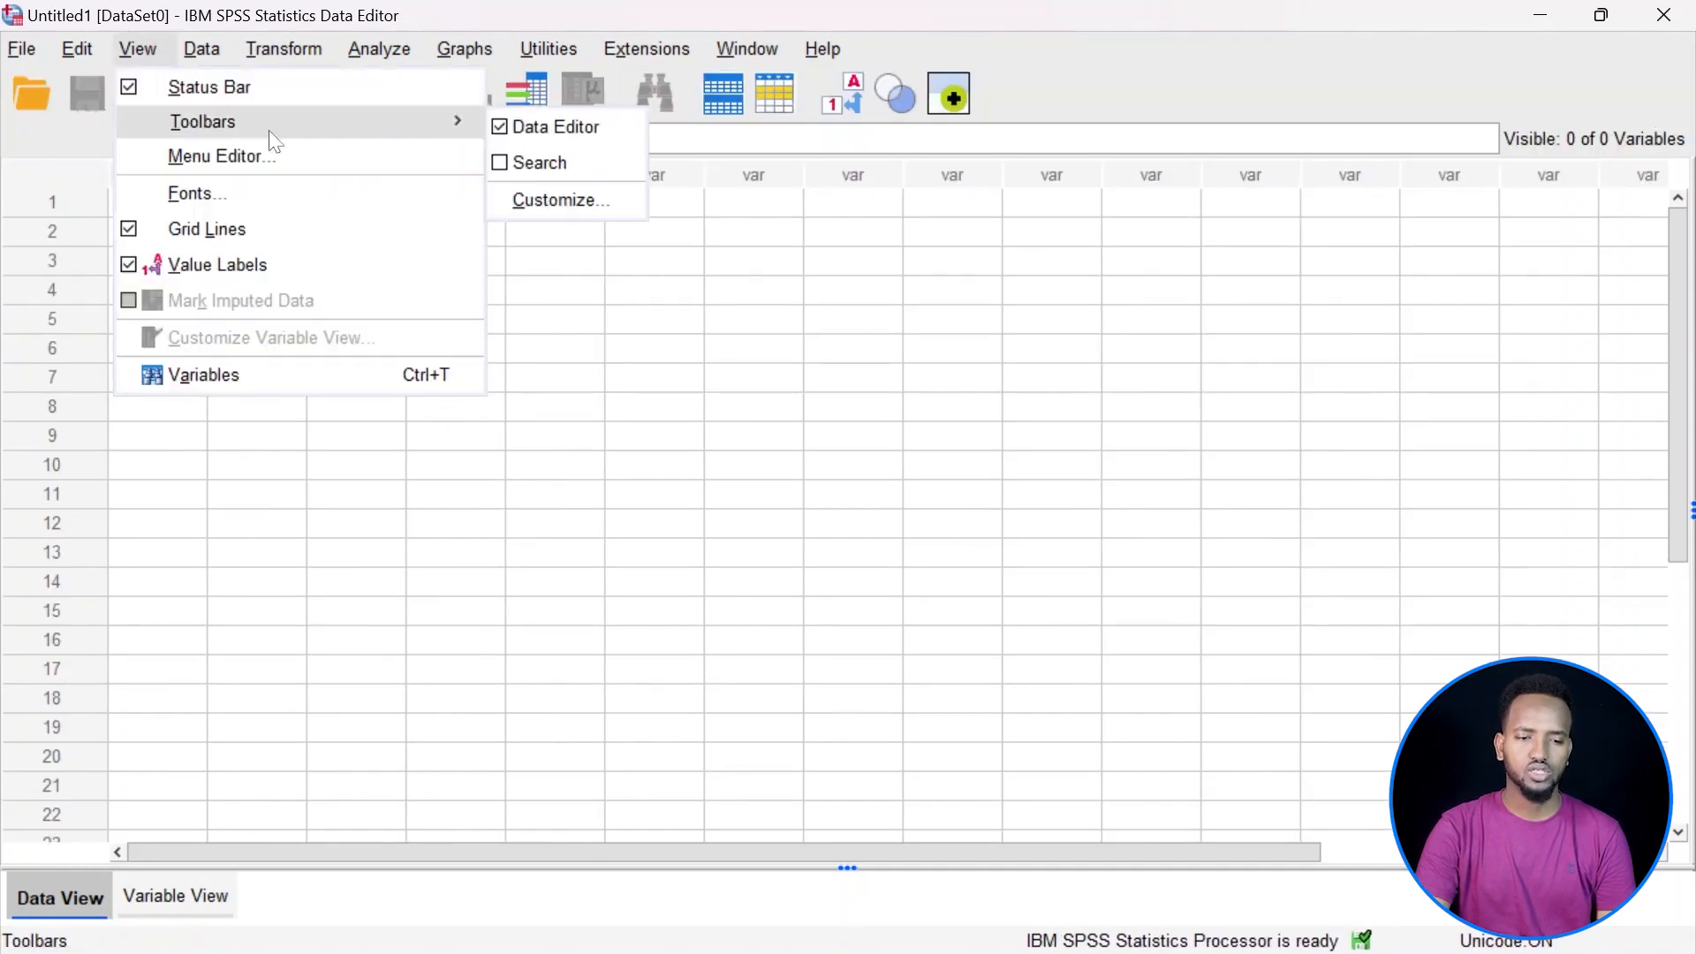
left_click(538, 159)
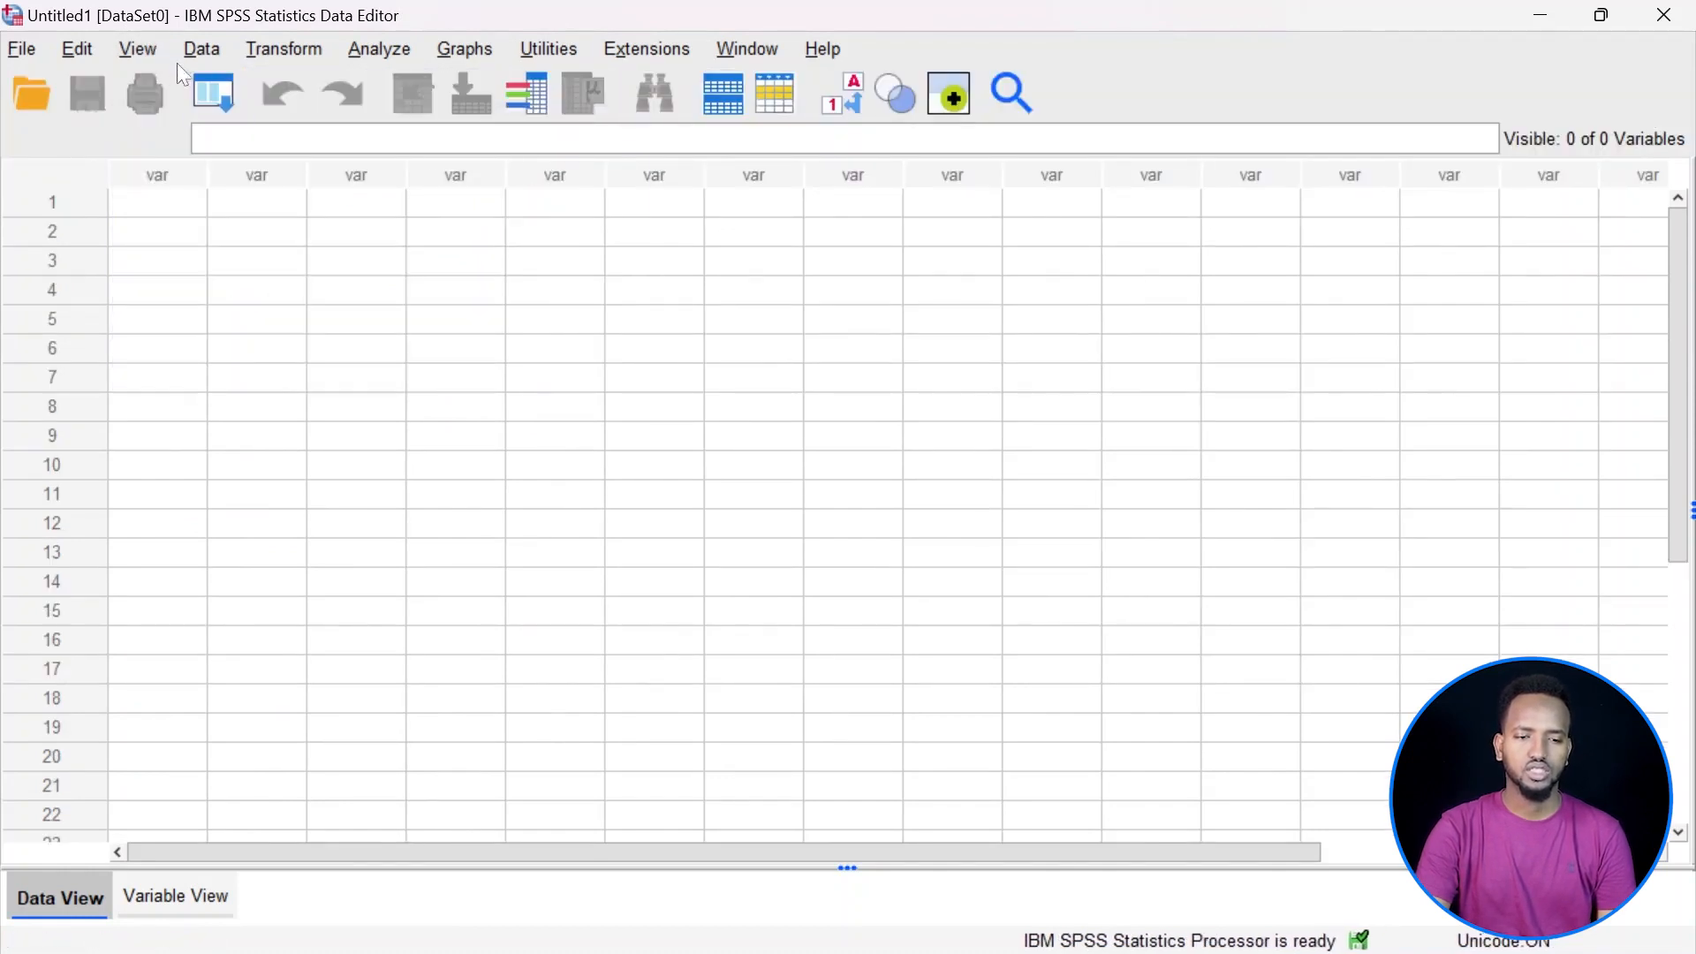
Examine the File menu entries in the Menu Editor, expanding New to its Data item, and close the editor without applying changes.
left_click(137, 48)
mouse_move(428, 141)
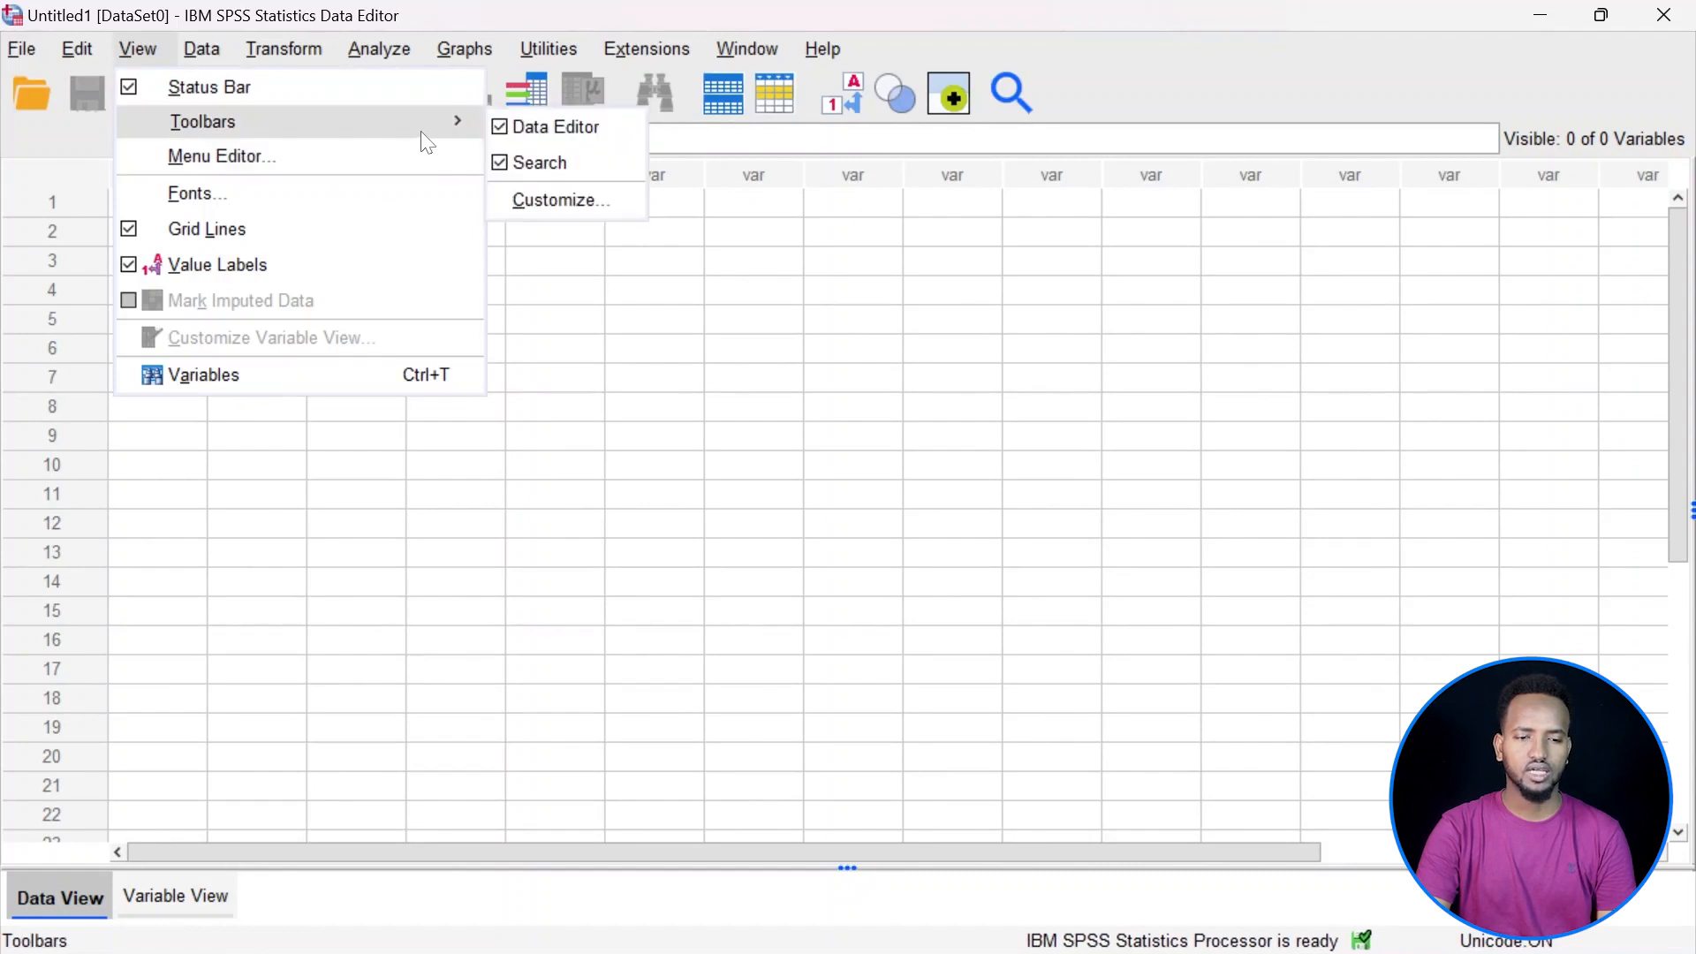
left_click(246, 160)
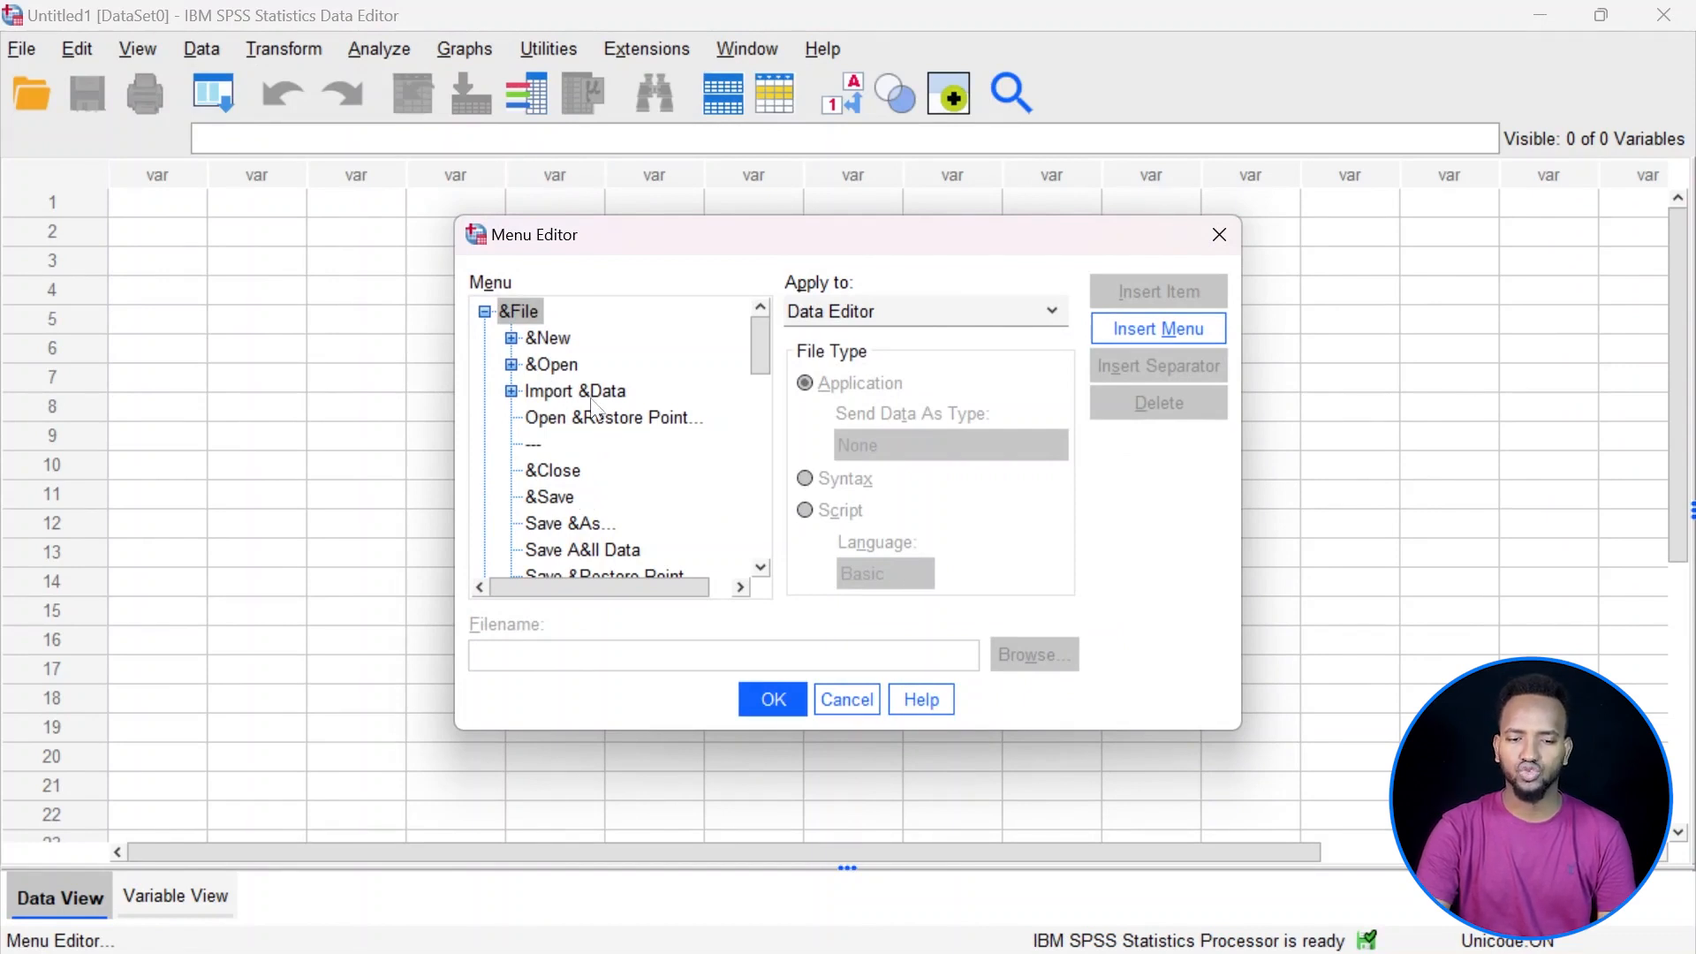
scroll(623, 395, "down", 7)
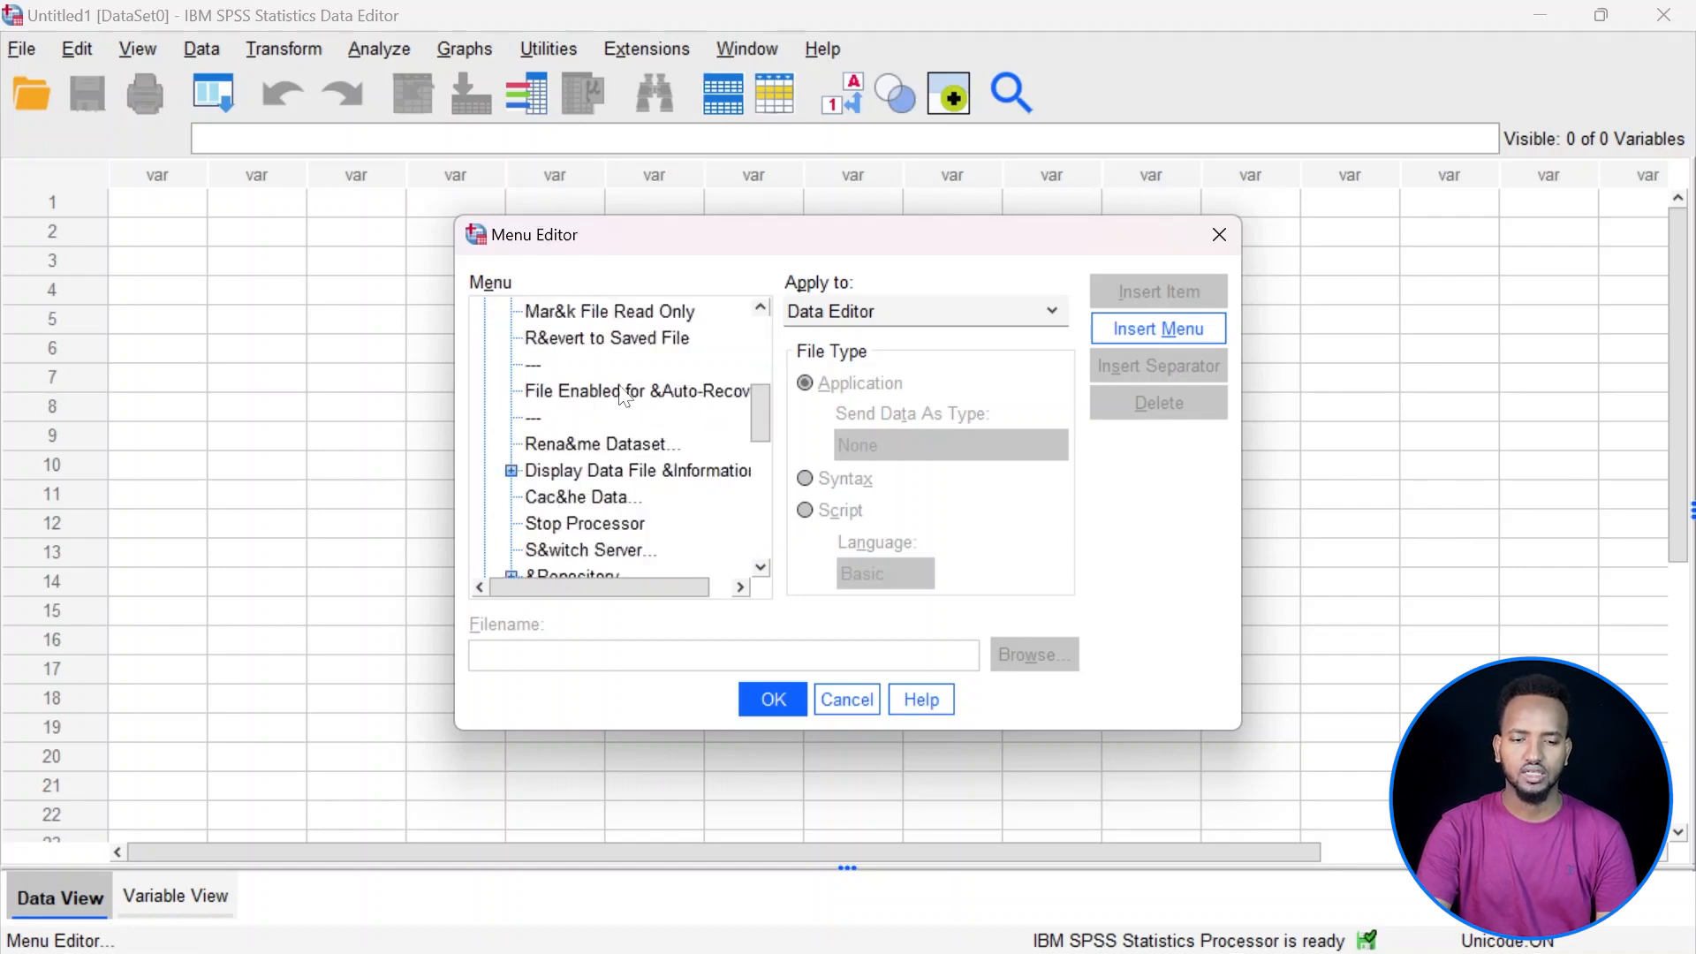
scroll(623, 395, "up", 4)
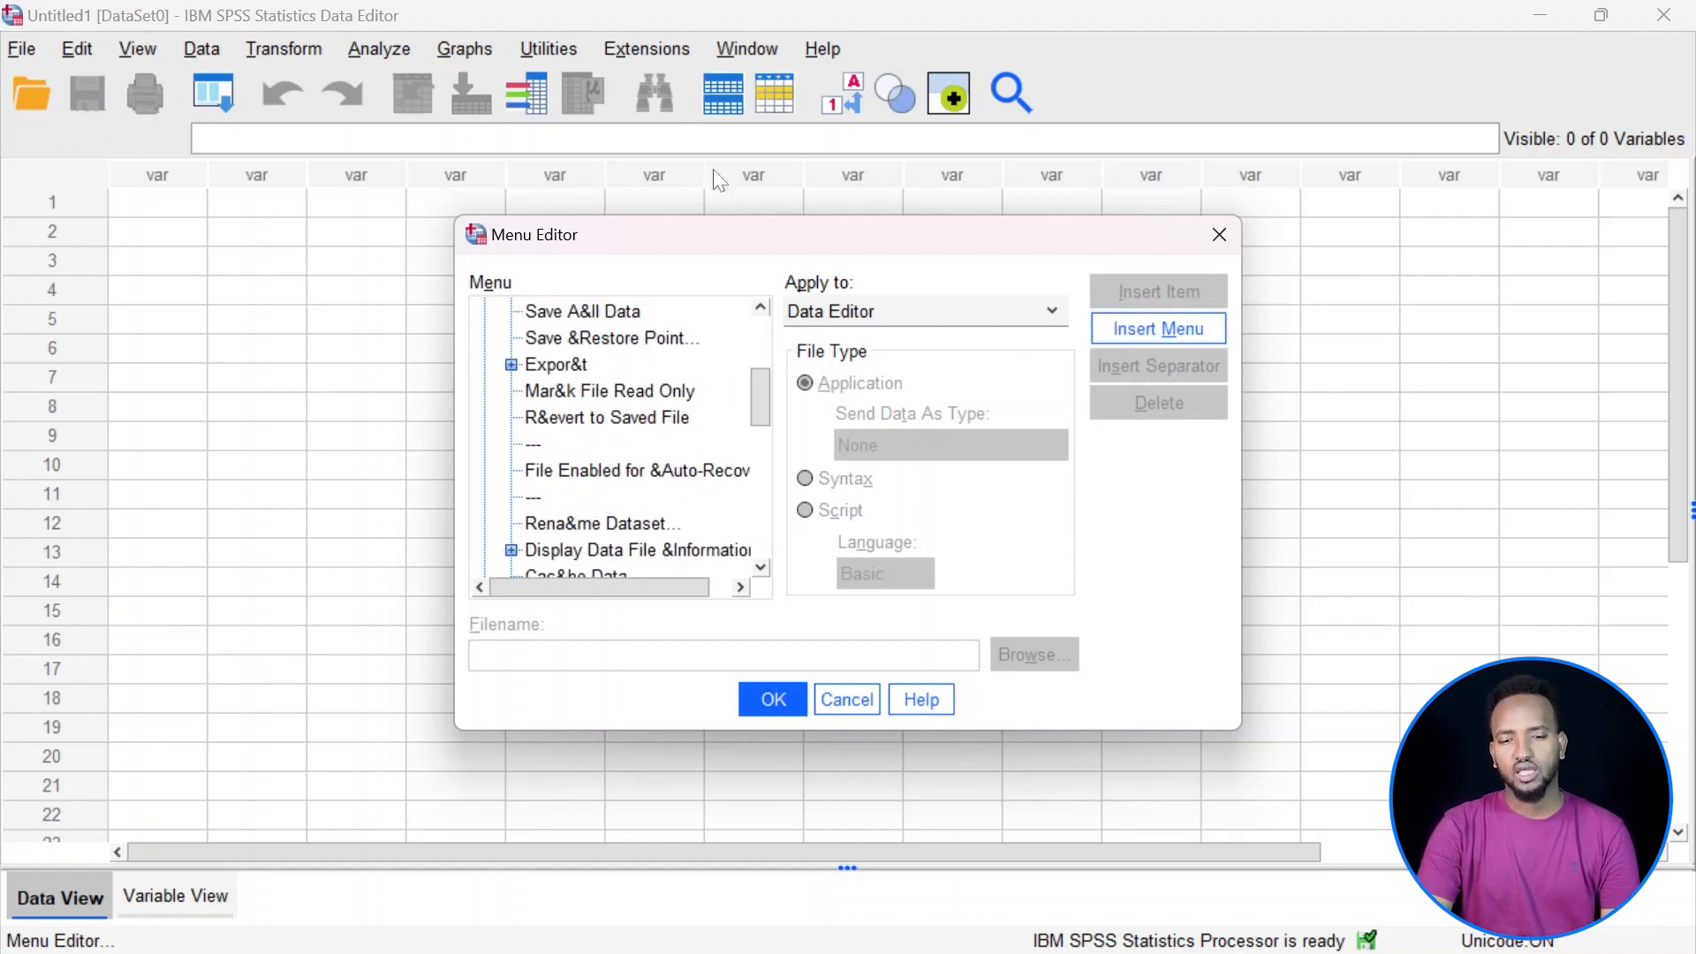
scroll(685, 381, "up", 3)
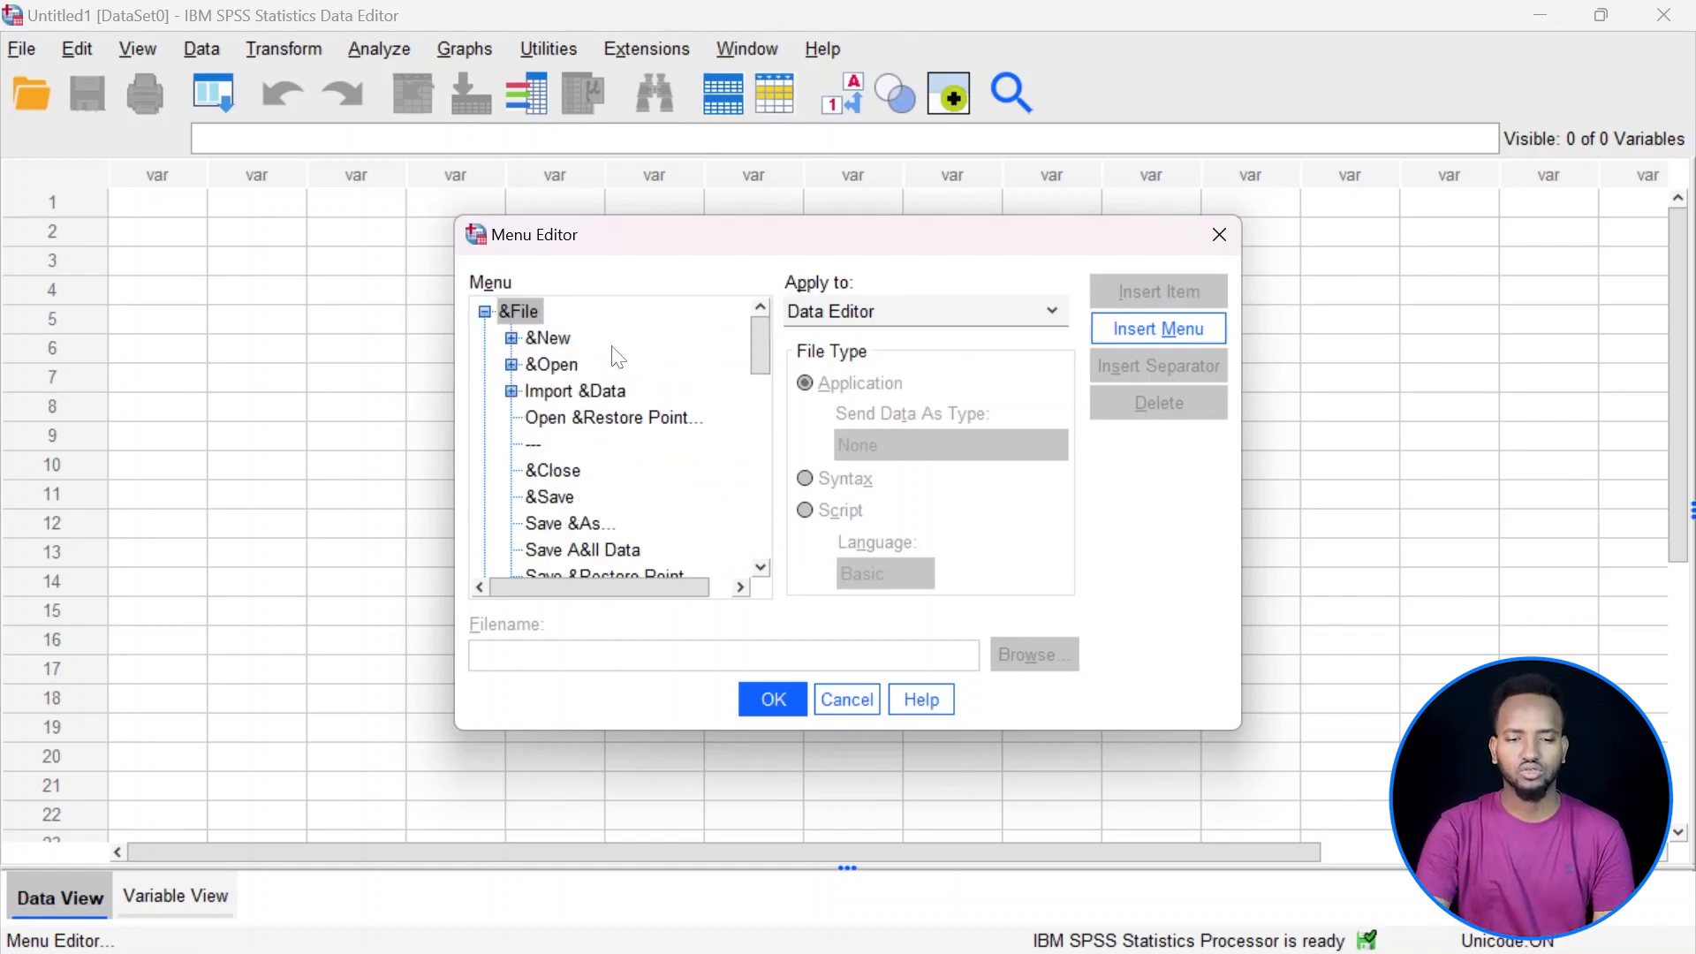
left_click(542, 348)
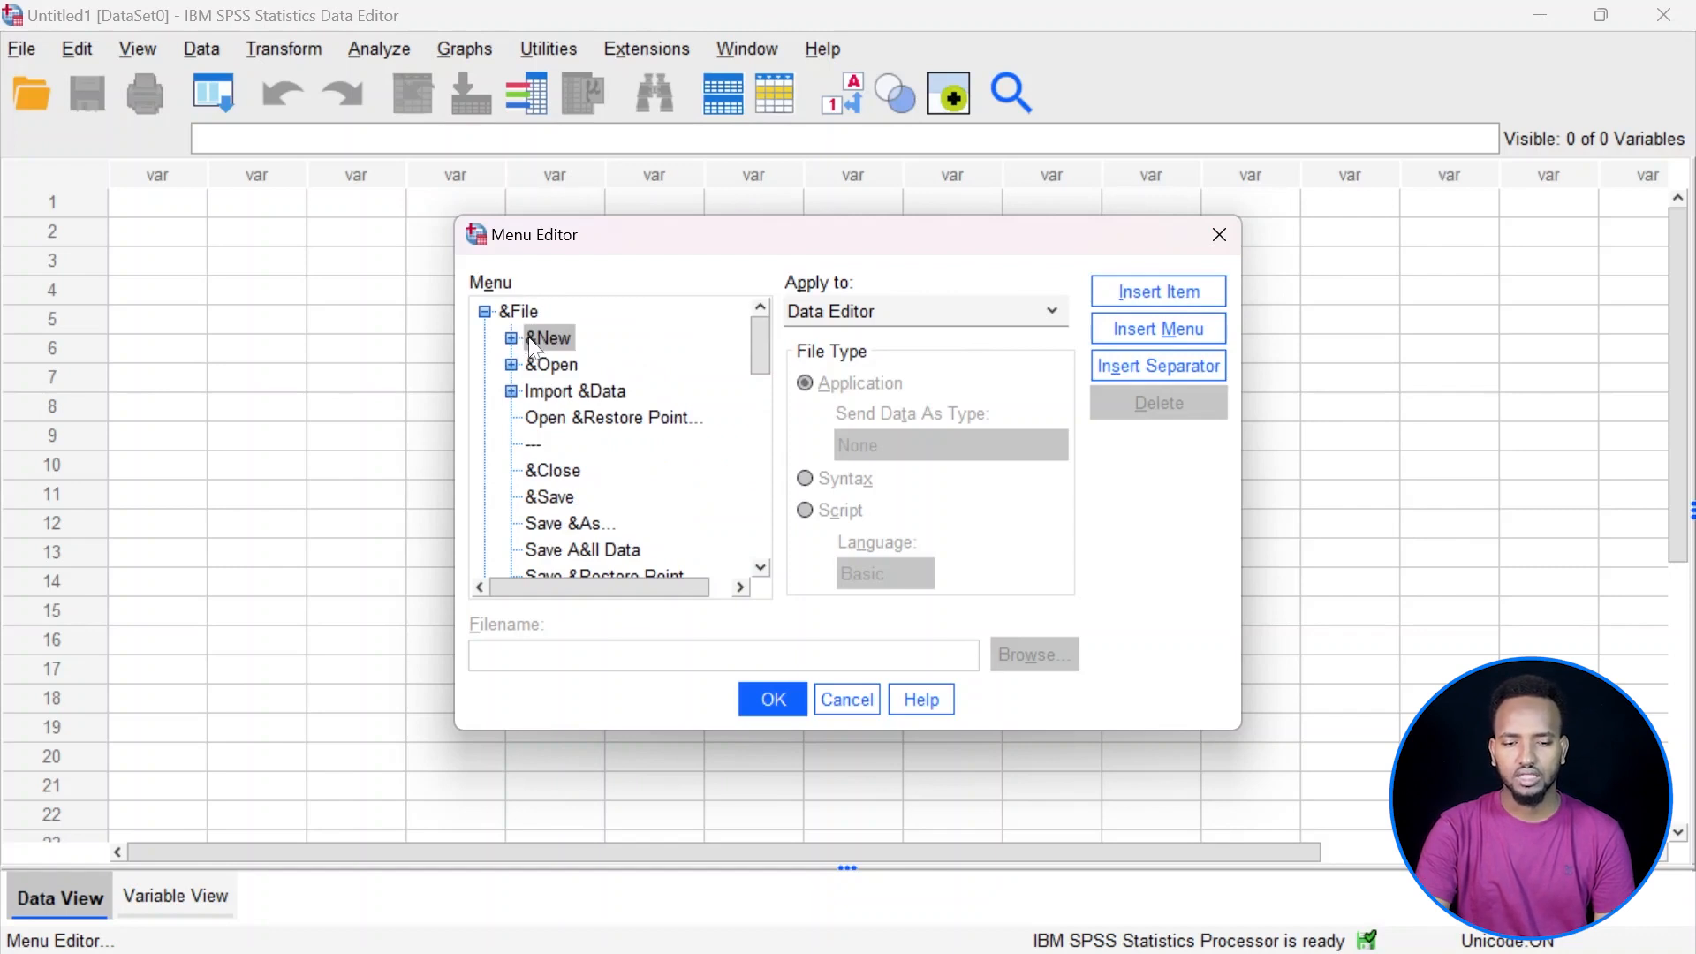
left_click(511, 338)
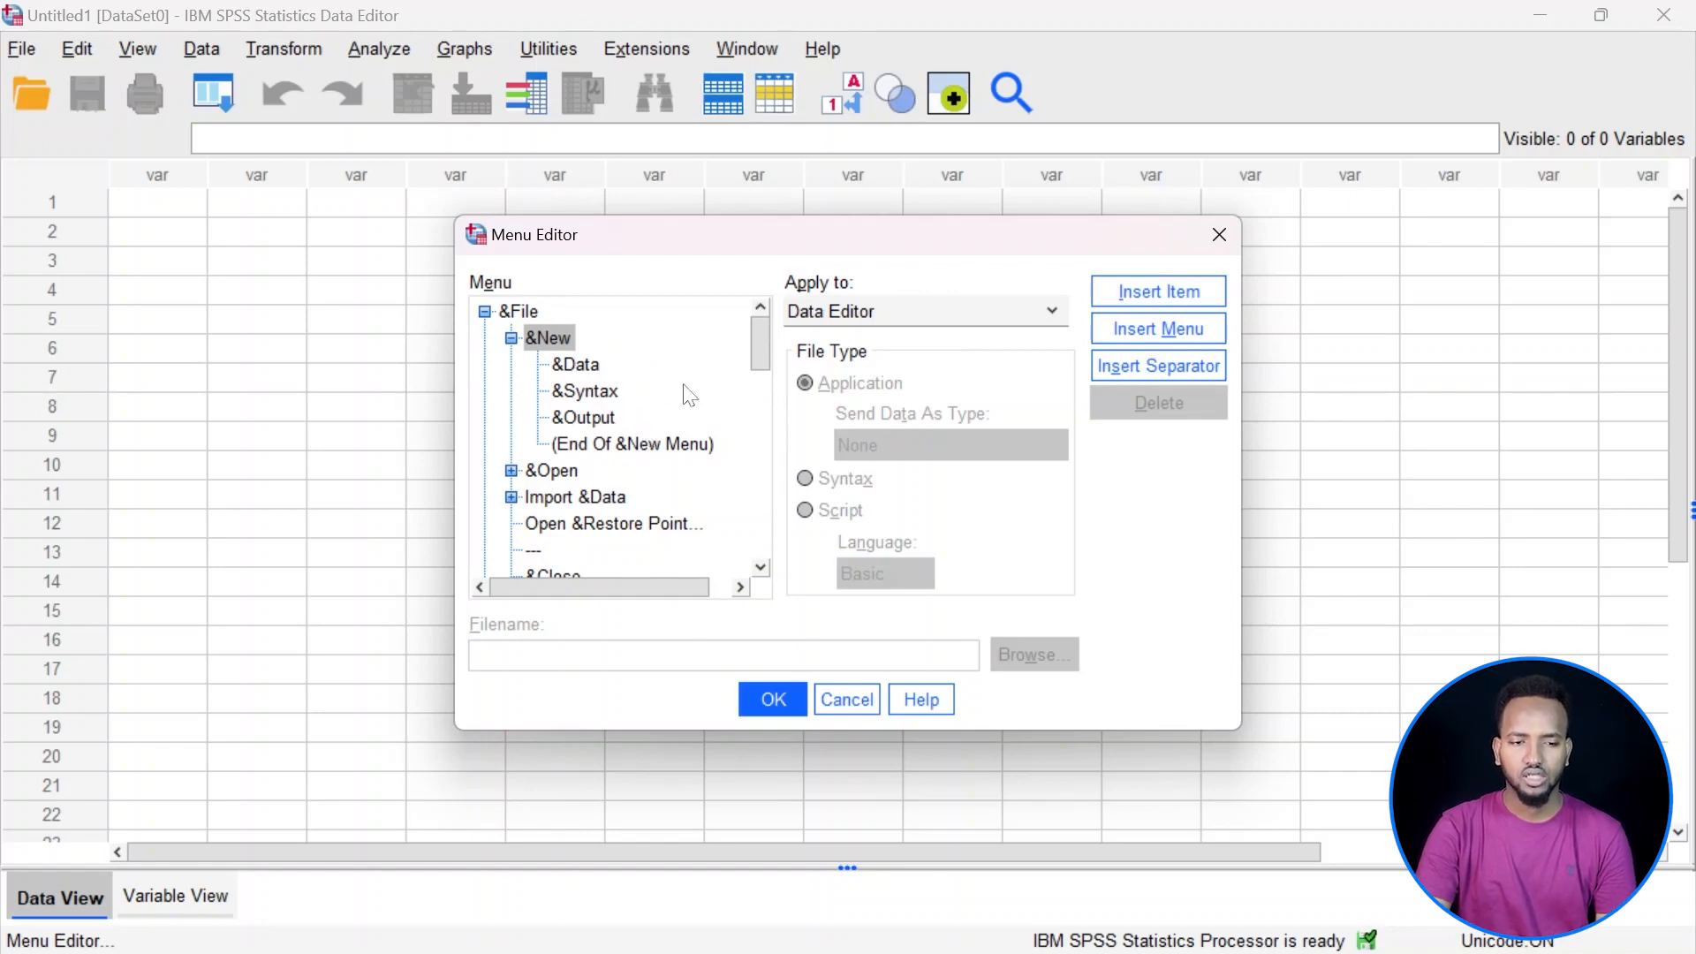
left_click(575, 371)
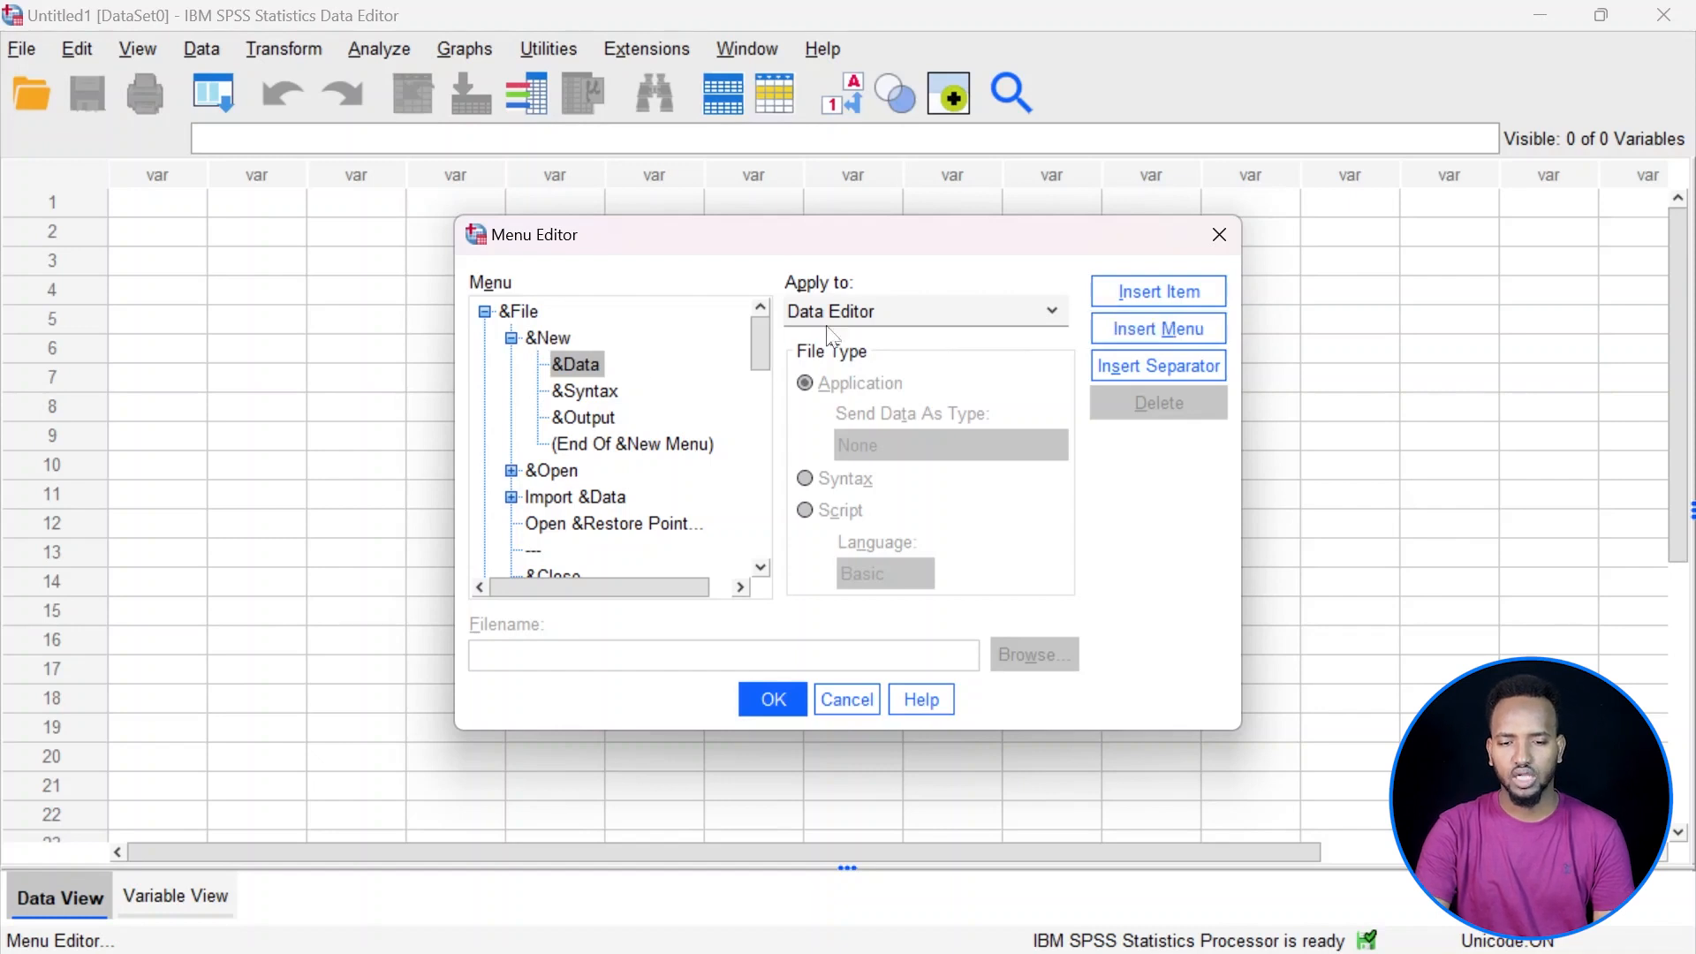
left_click(1219, 234)
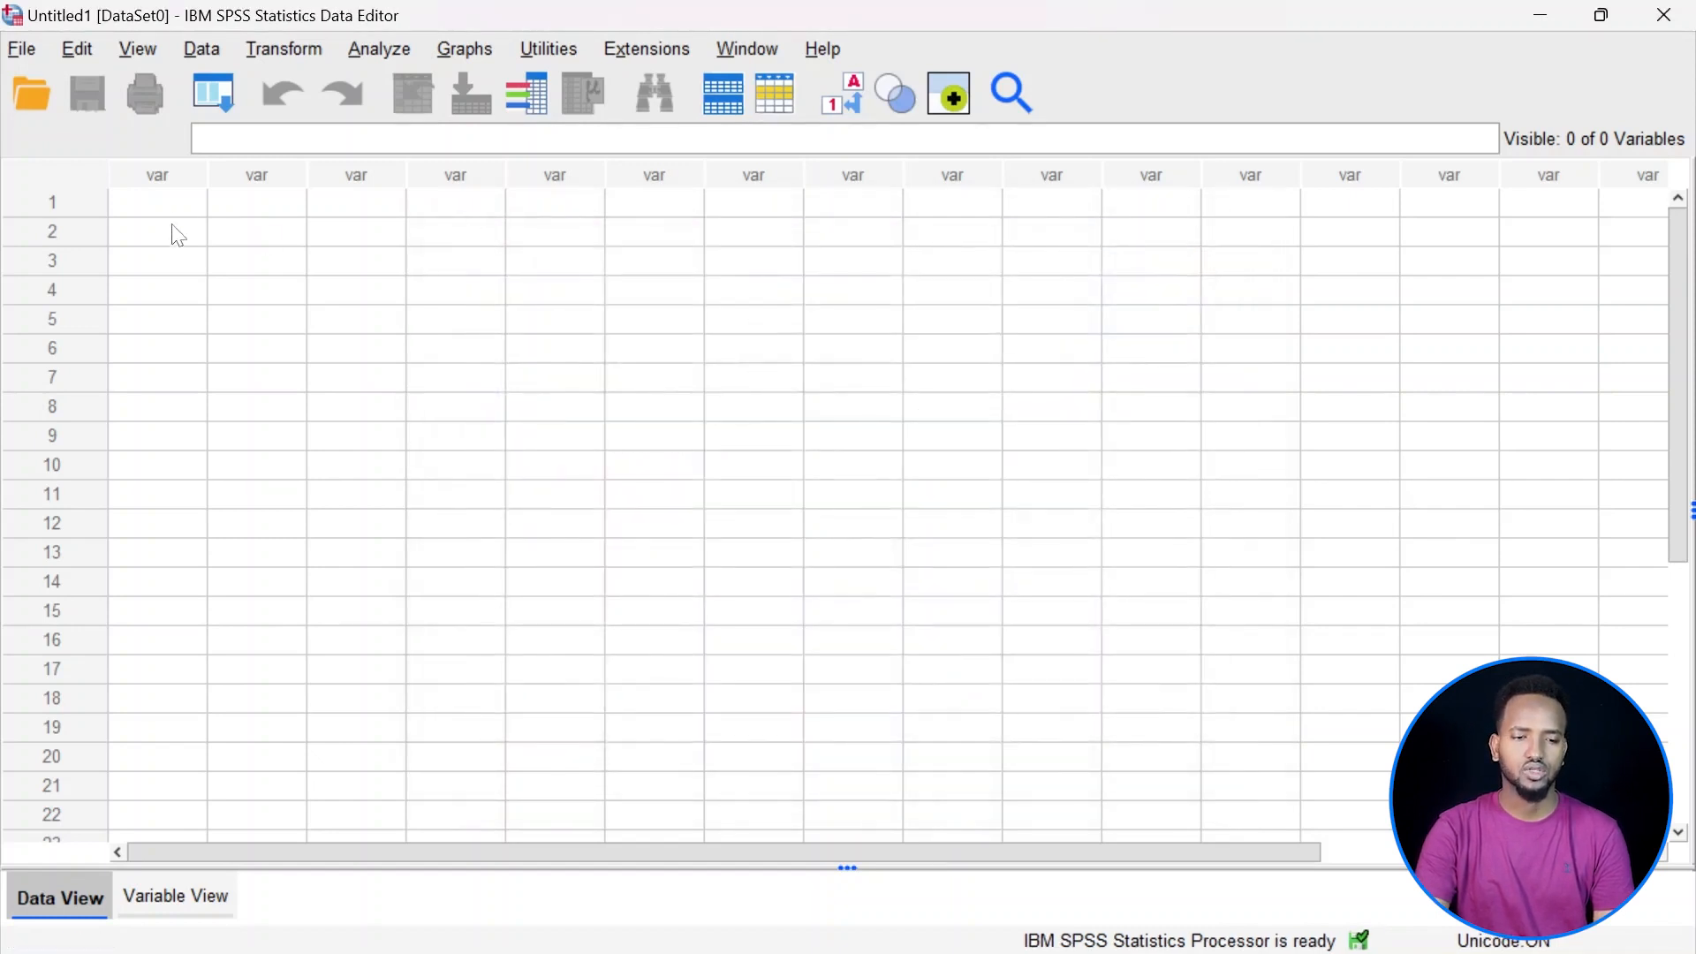
Hide the grid lines of the data sheet and show them again.
left_click(138, 53)
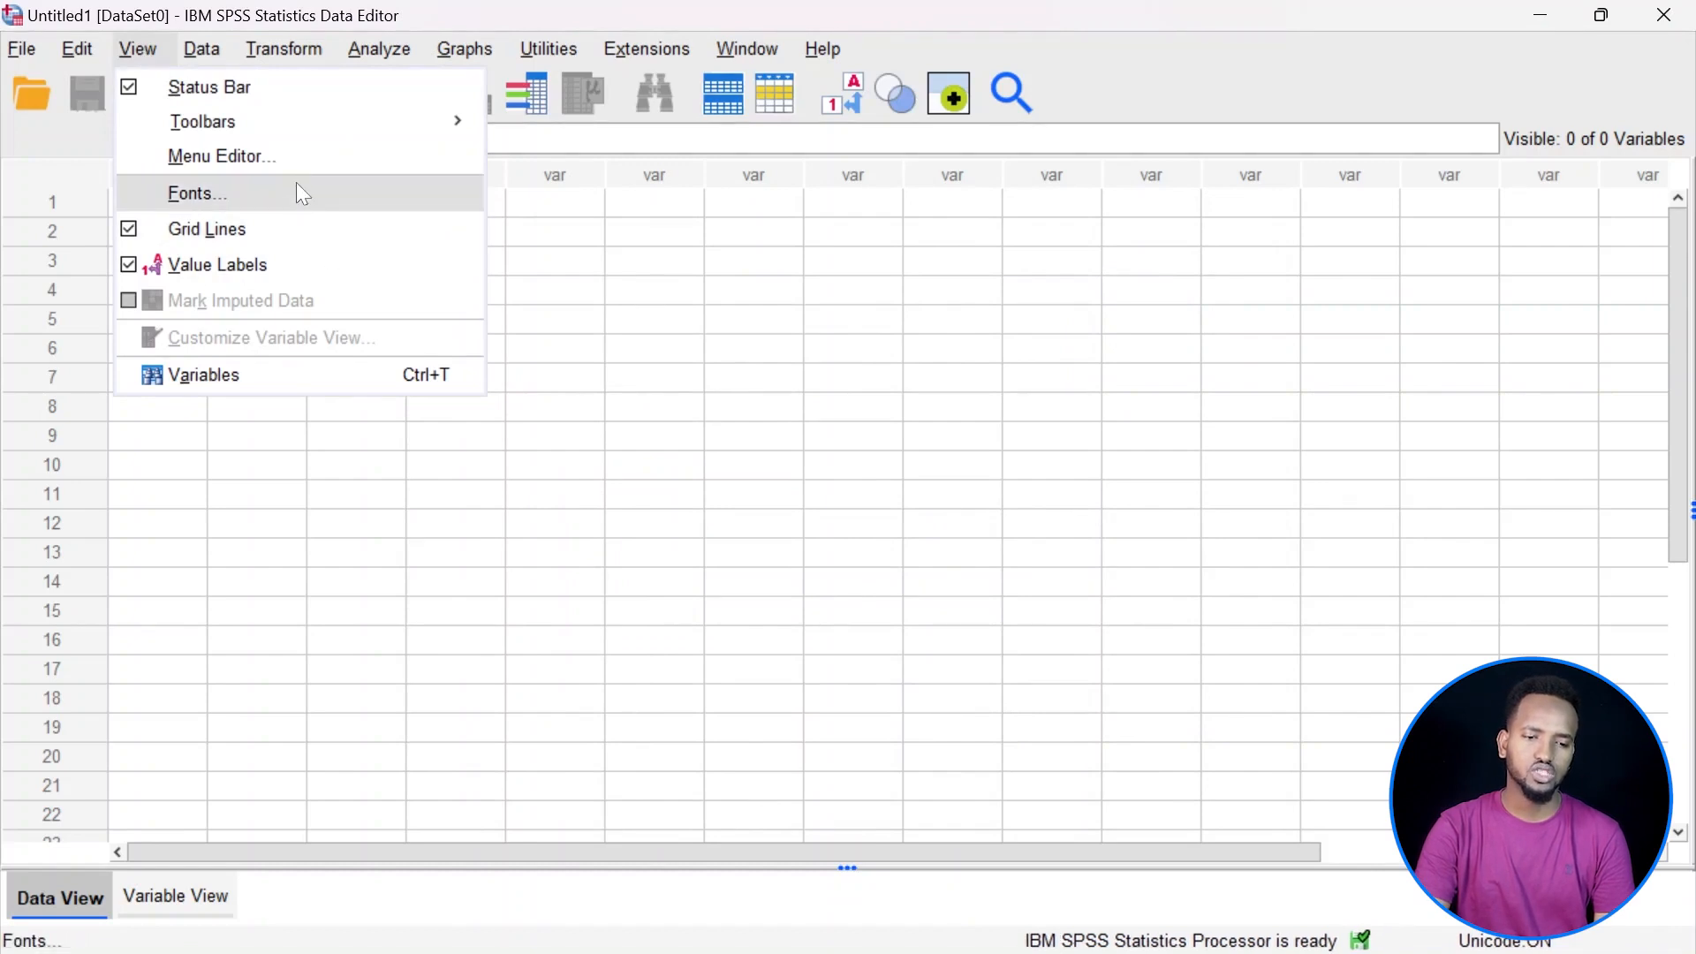
left_click(139, 231)
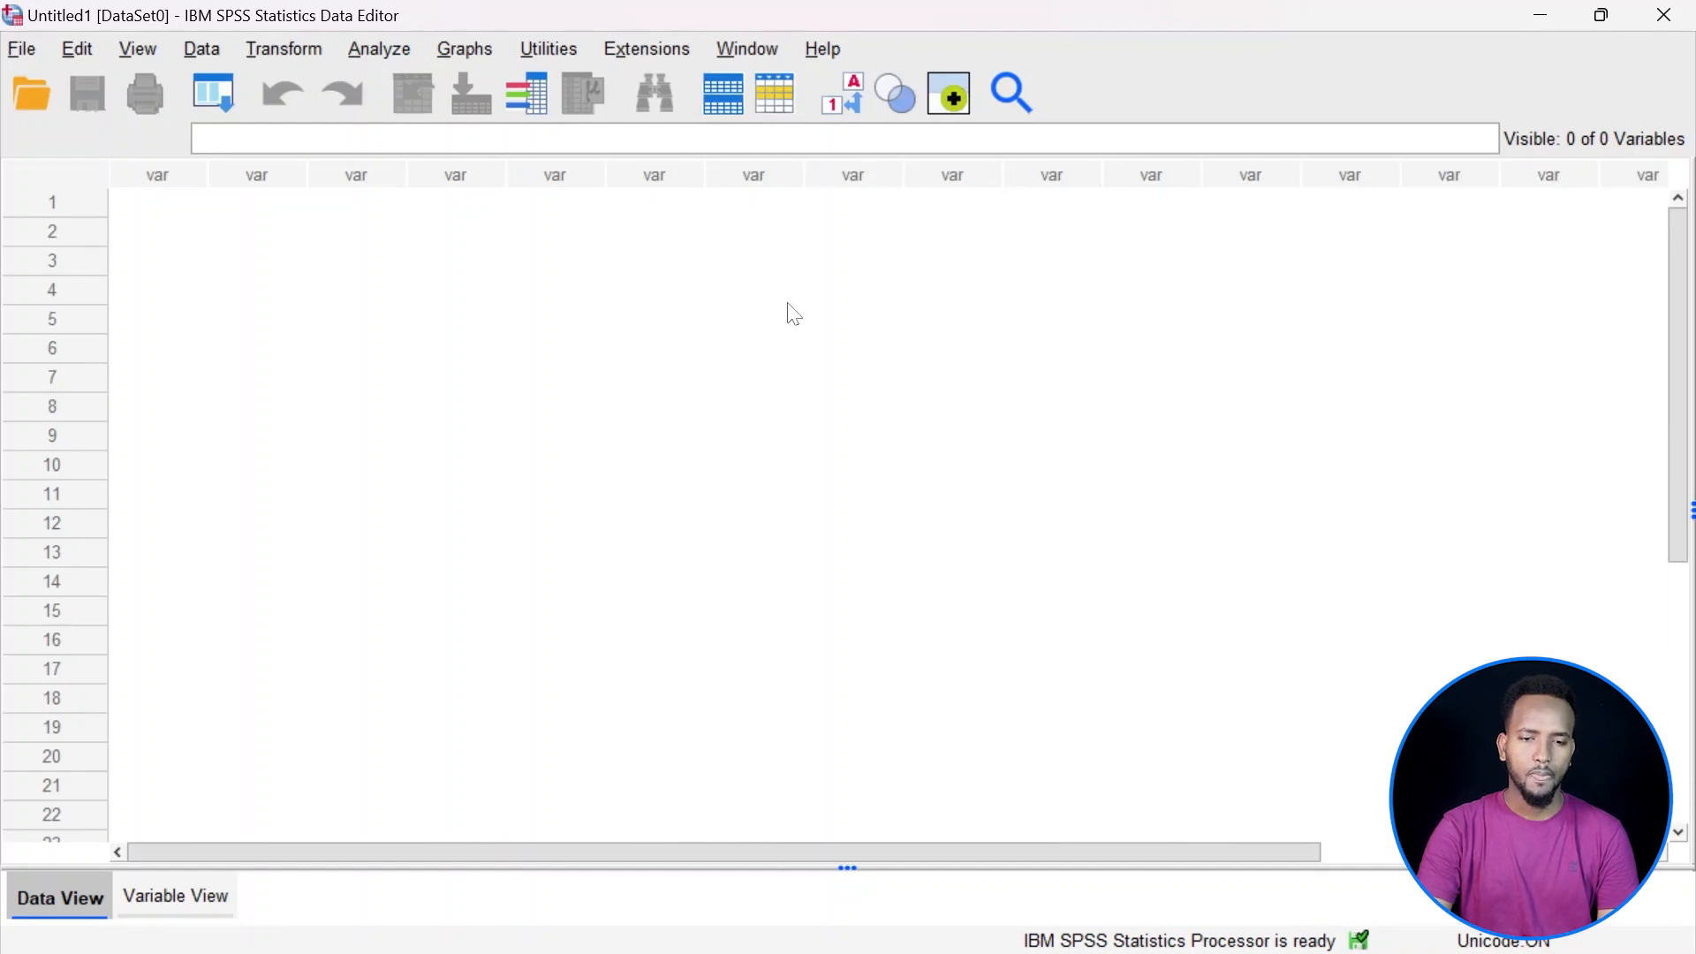
left_click(137, 53)
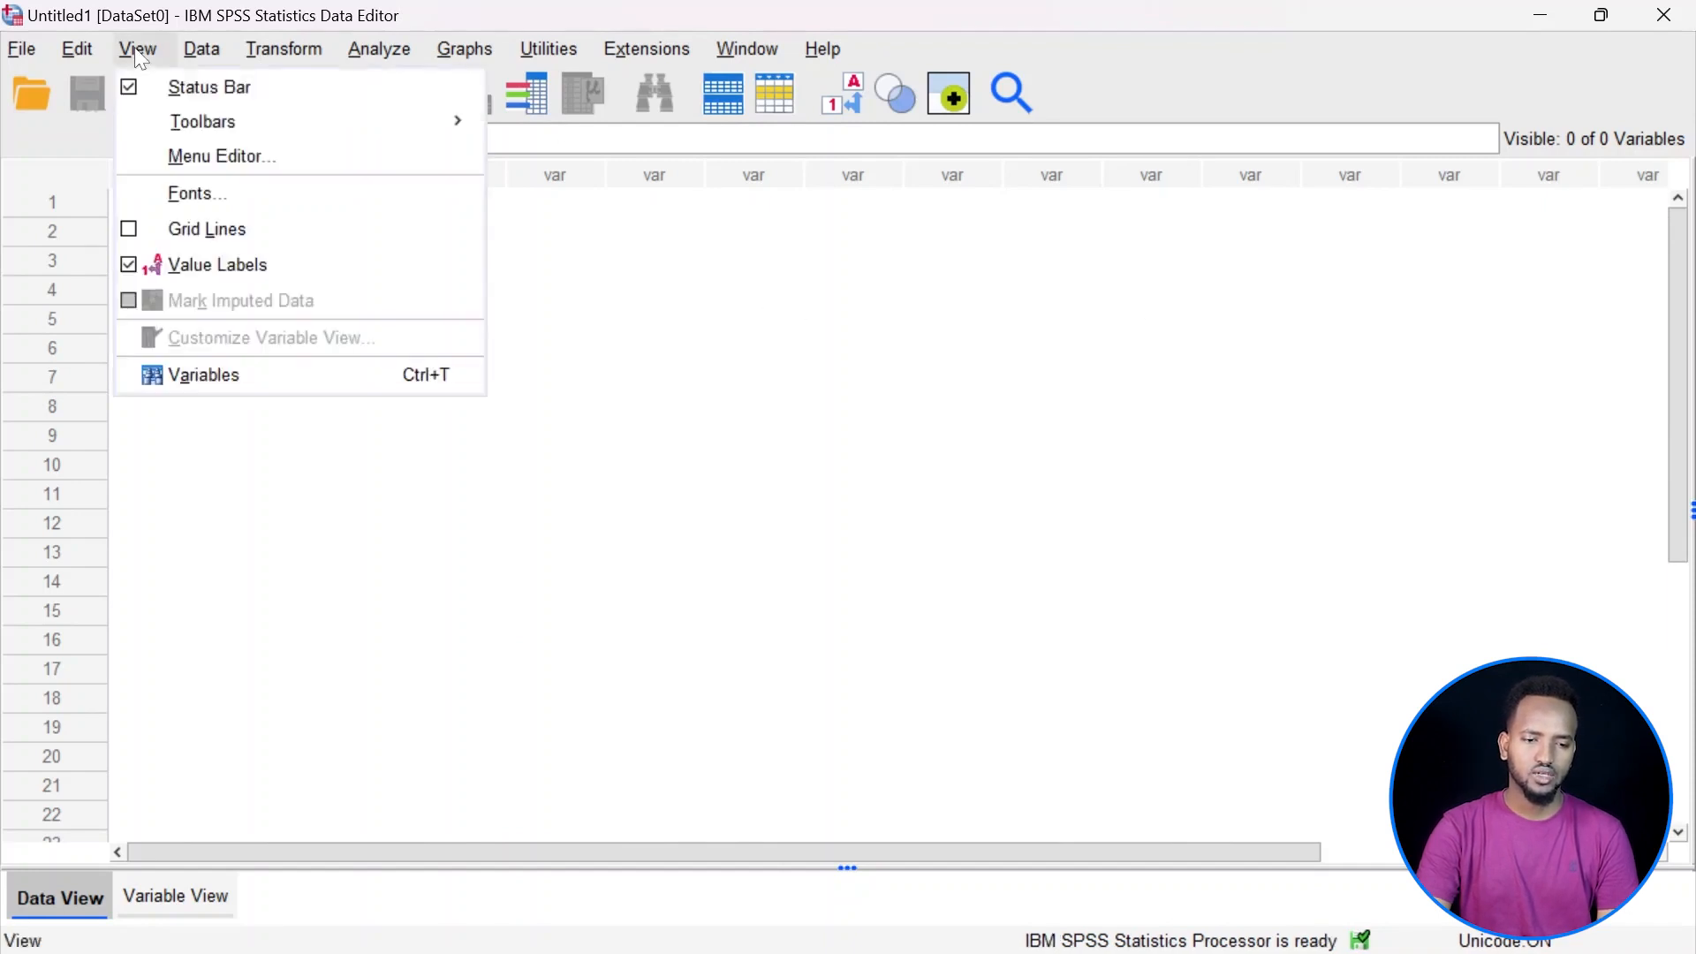
left_click(130, 231)
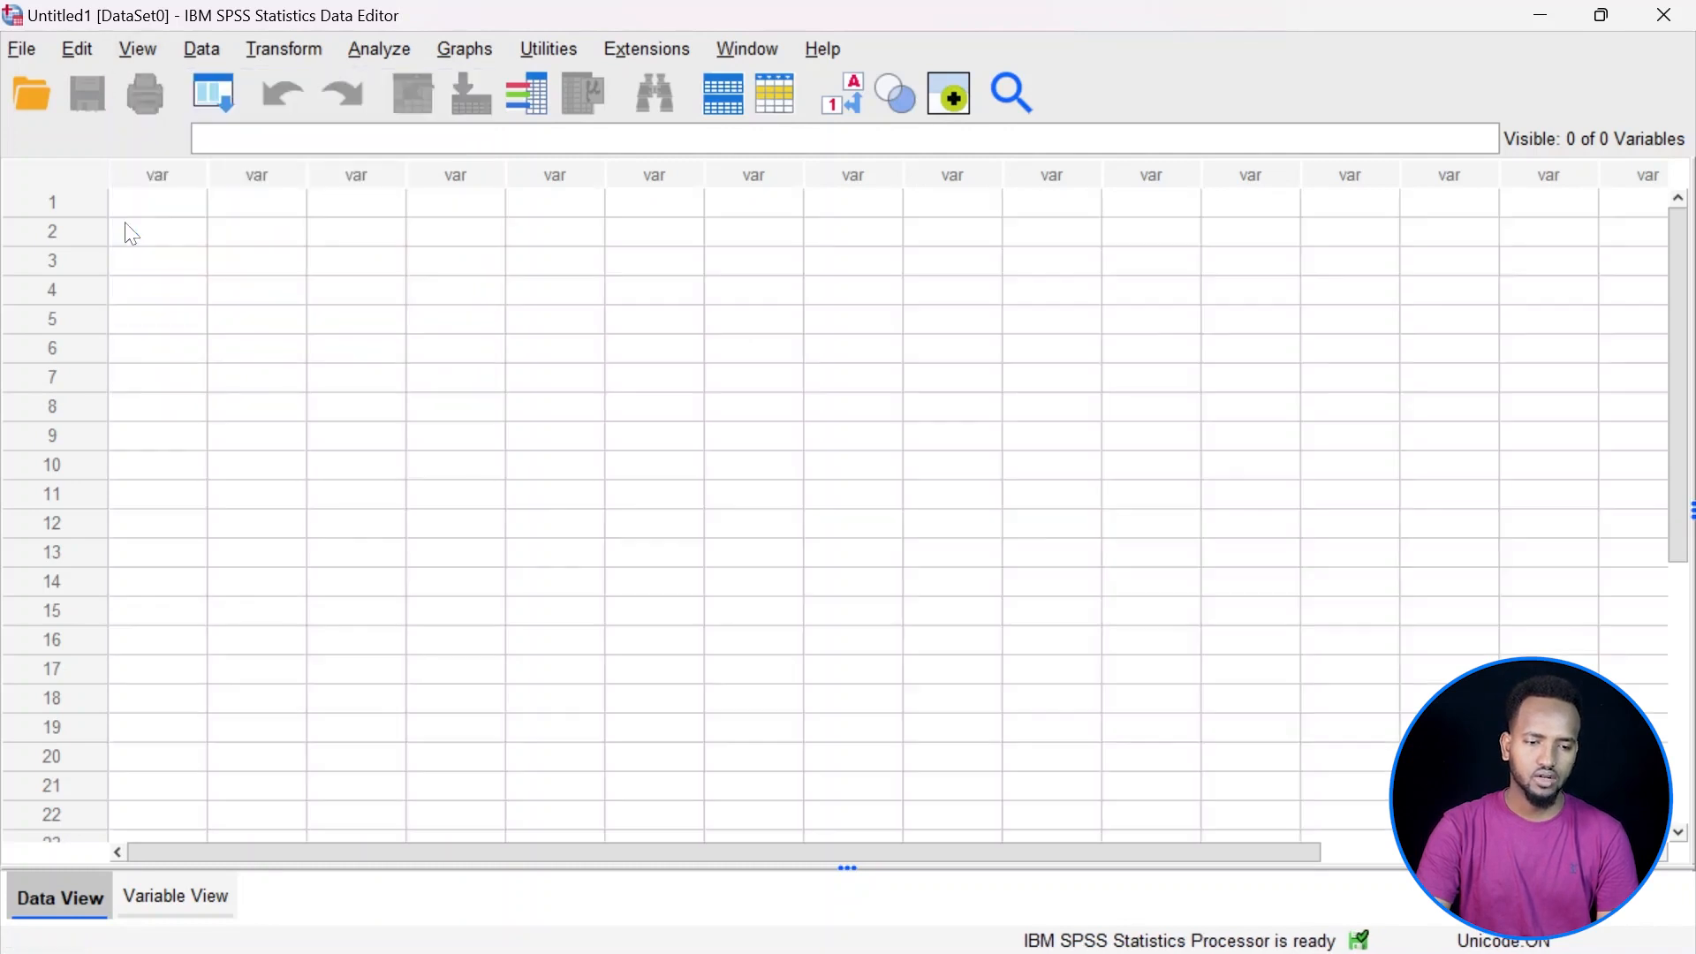
Switch the display of value labels off and back on three times, leaving it enabled.
left_click(212, 53)
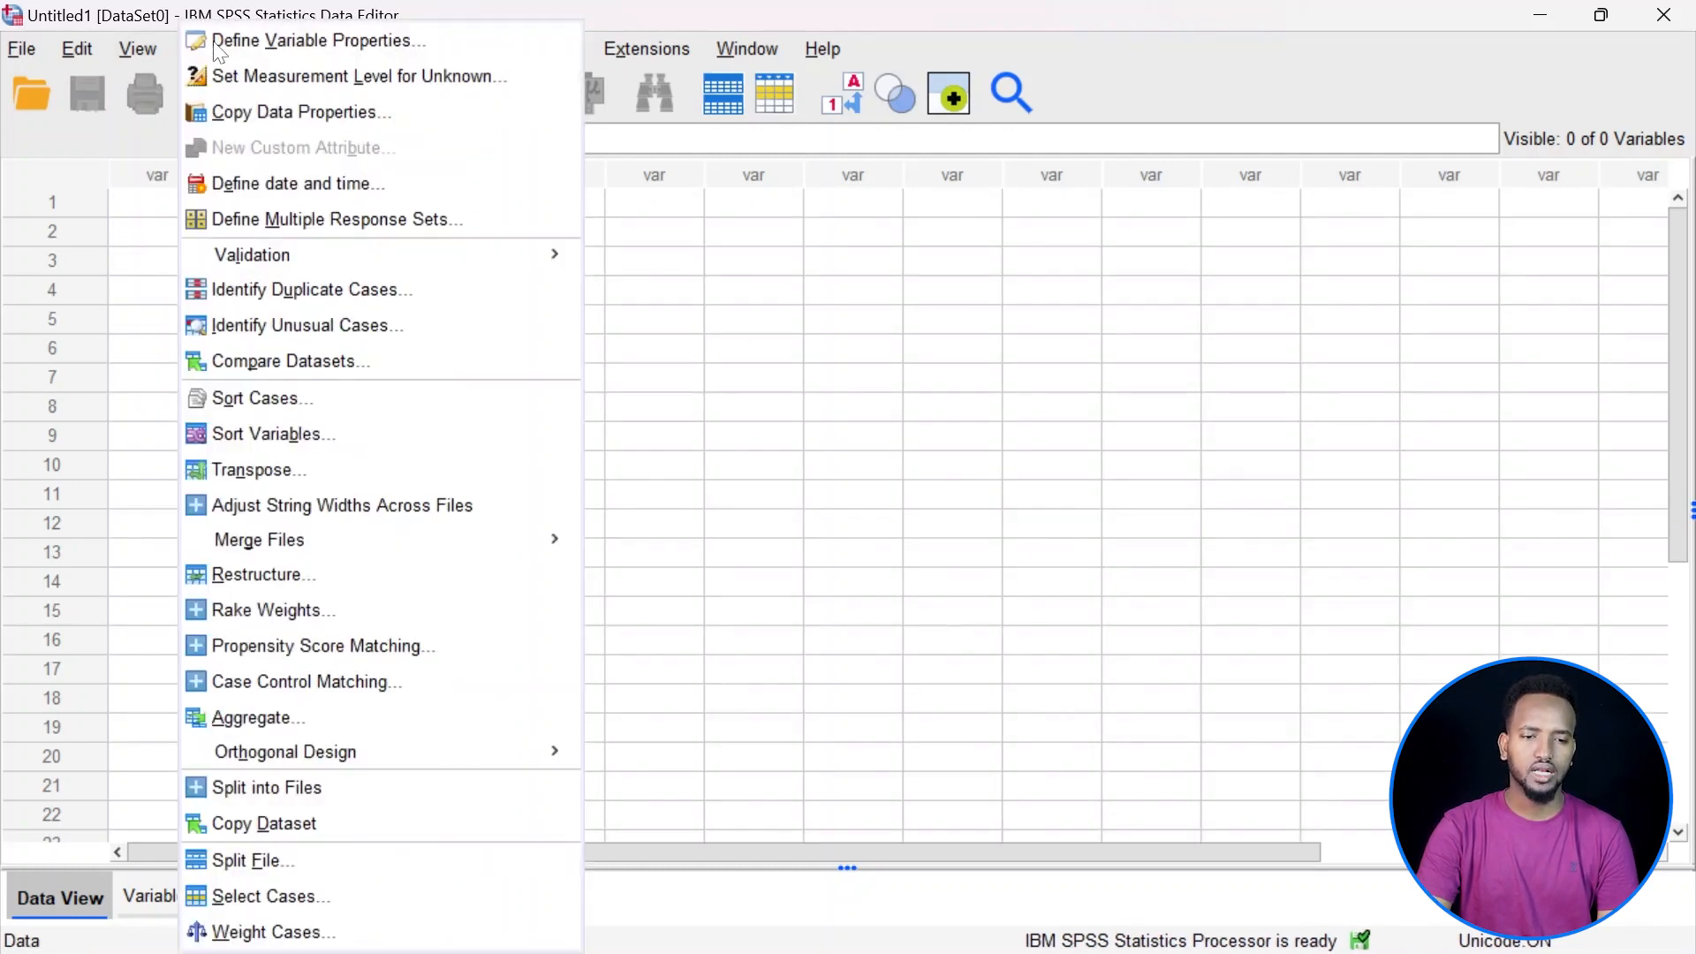
mouse_move(162, 56)
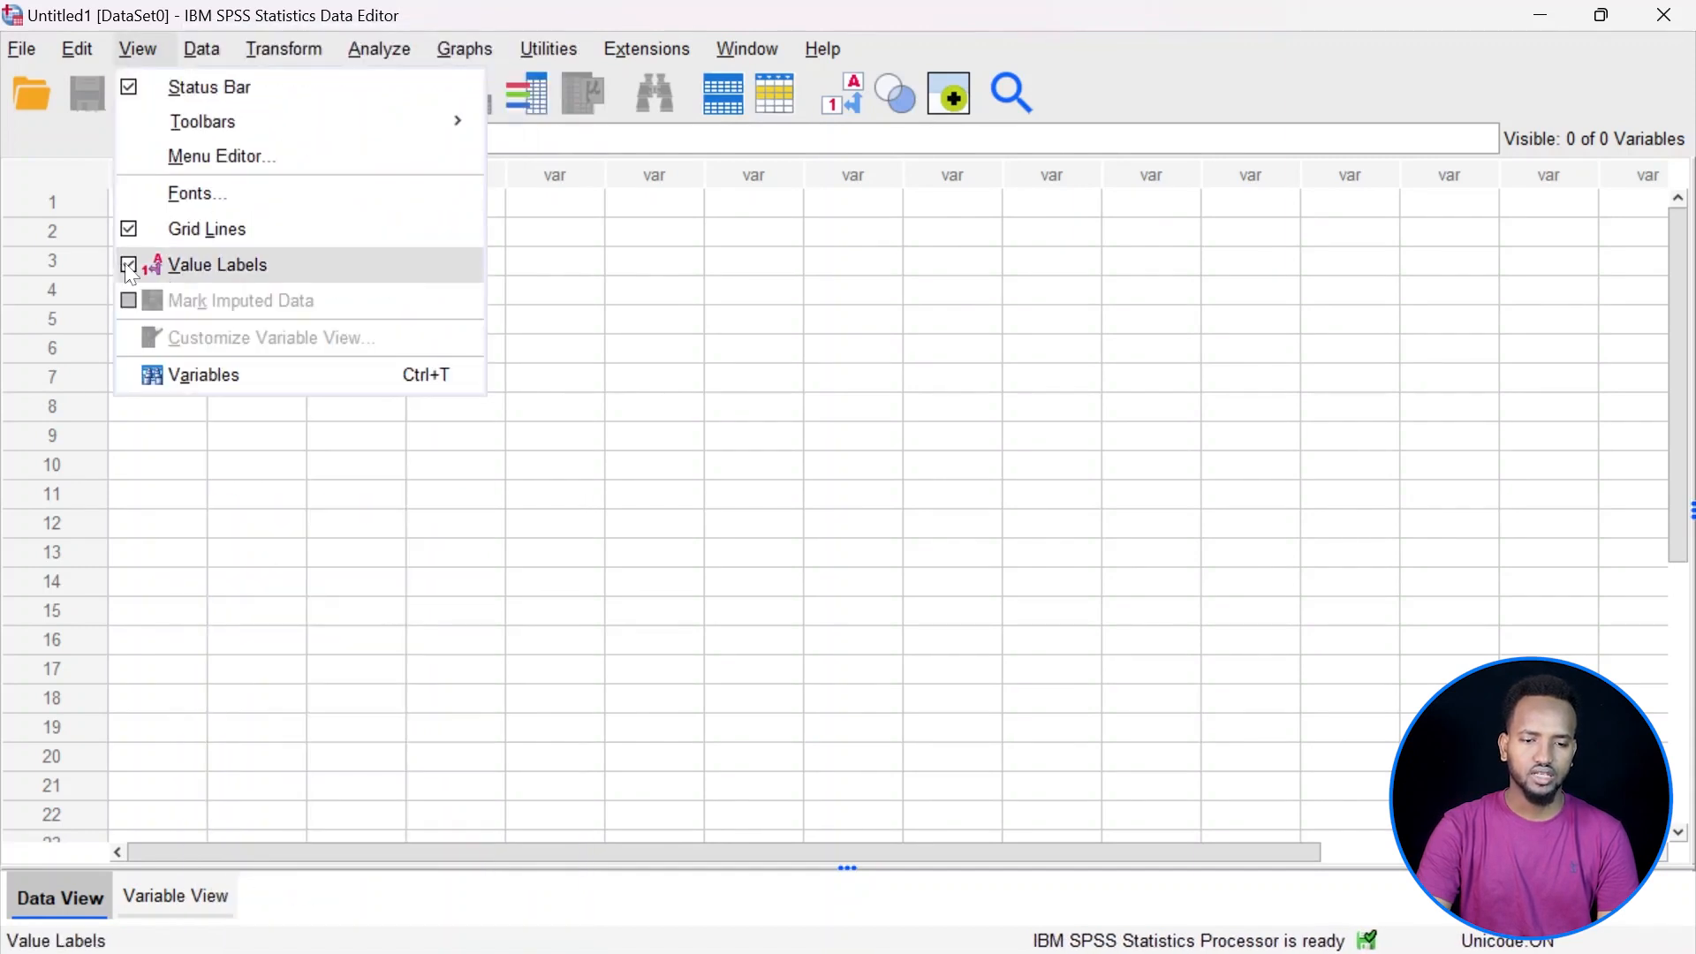
left_click(129, 265)
left_click(159, 50)
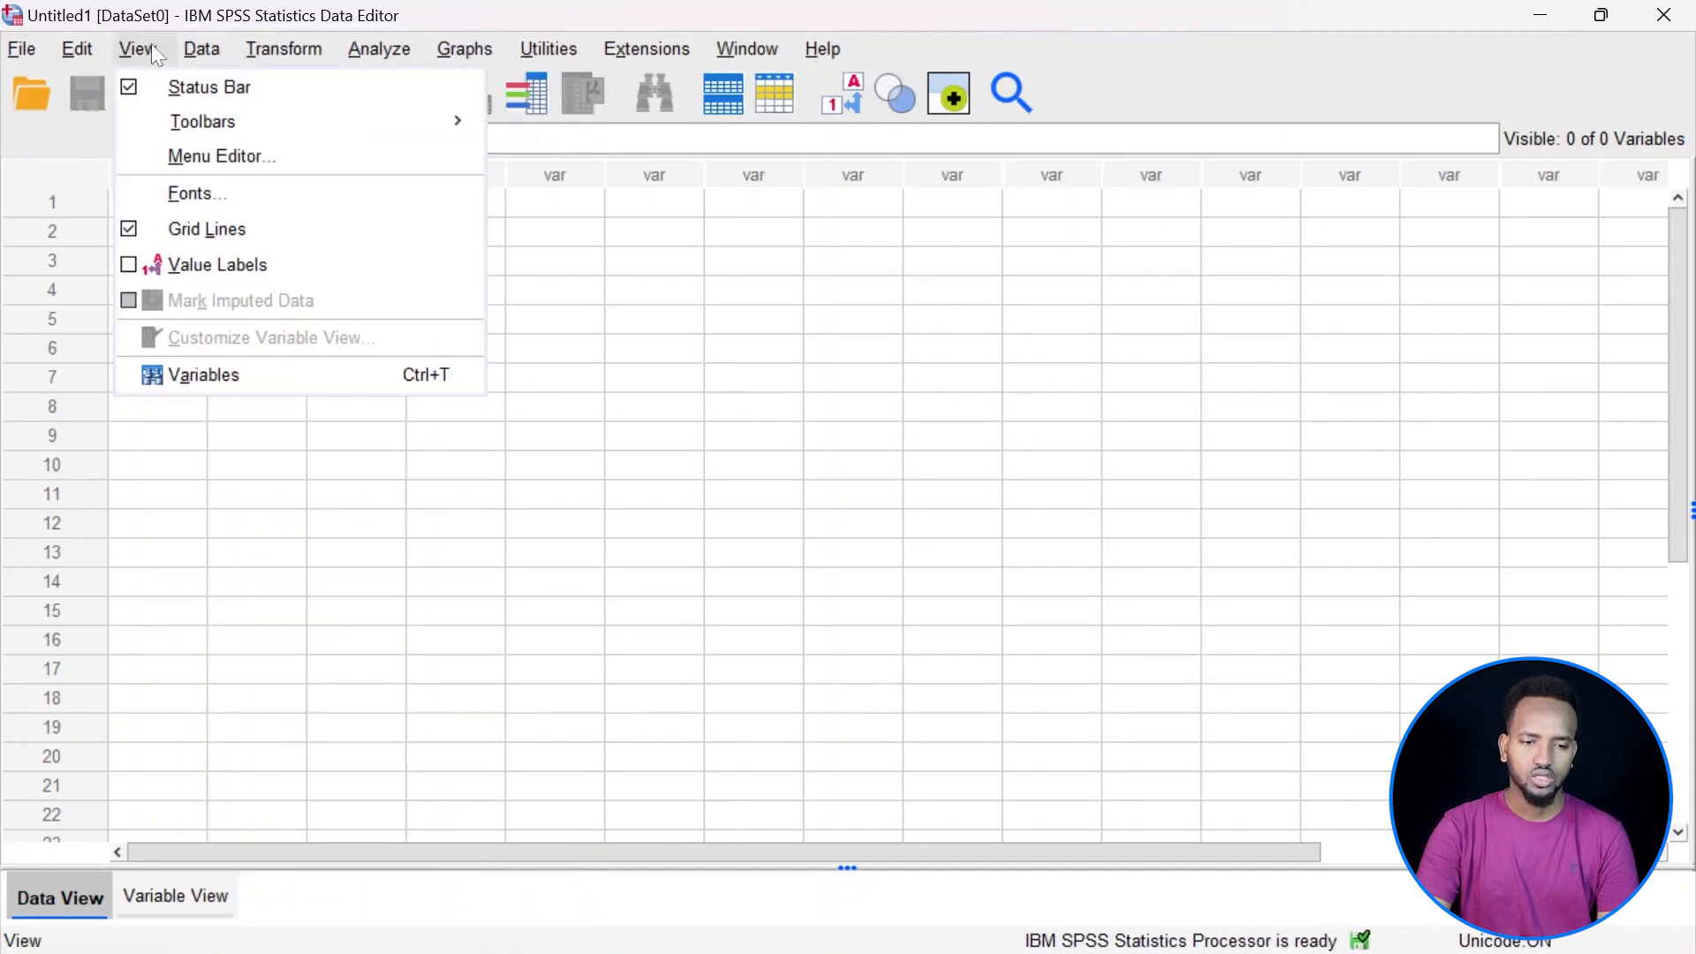
left_click(170, 263)
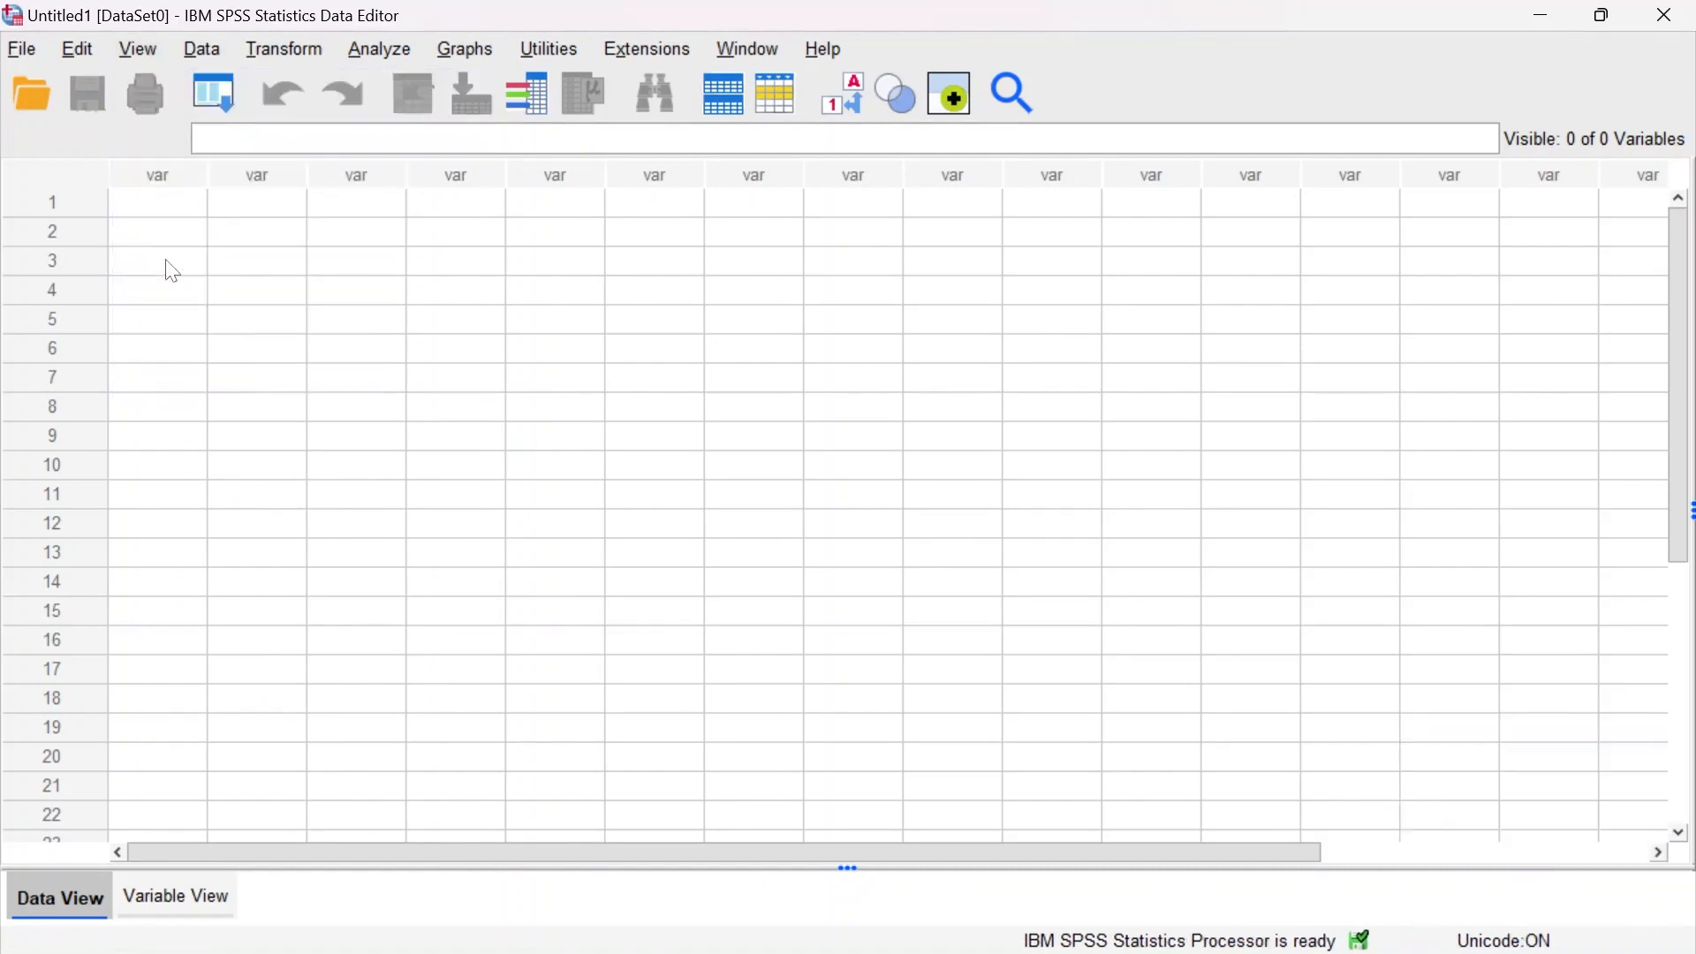
left_click(143, 49)
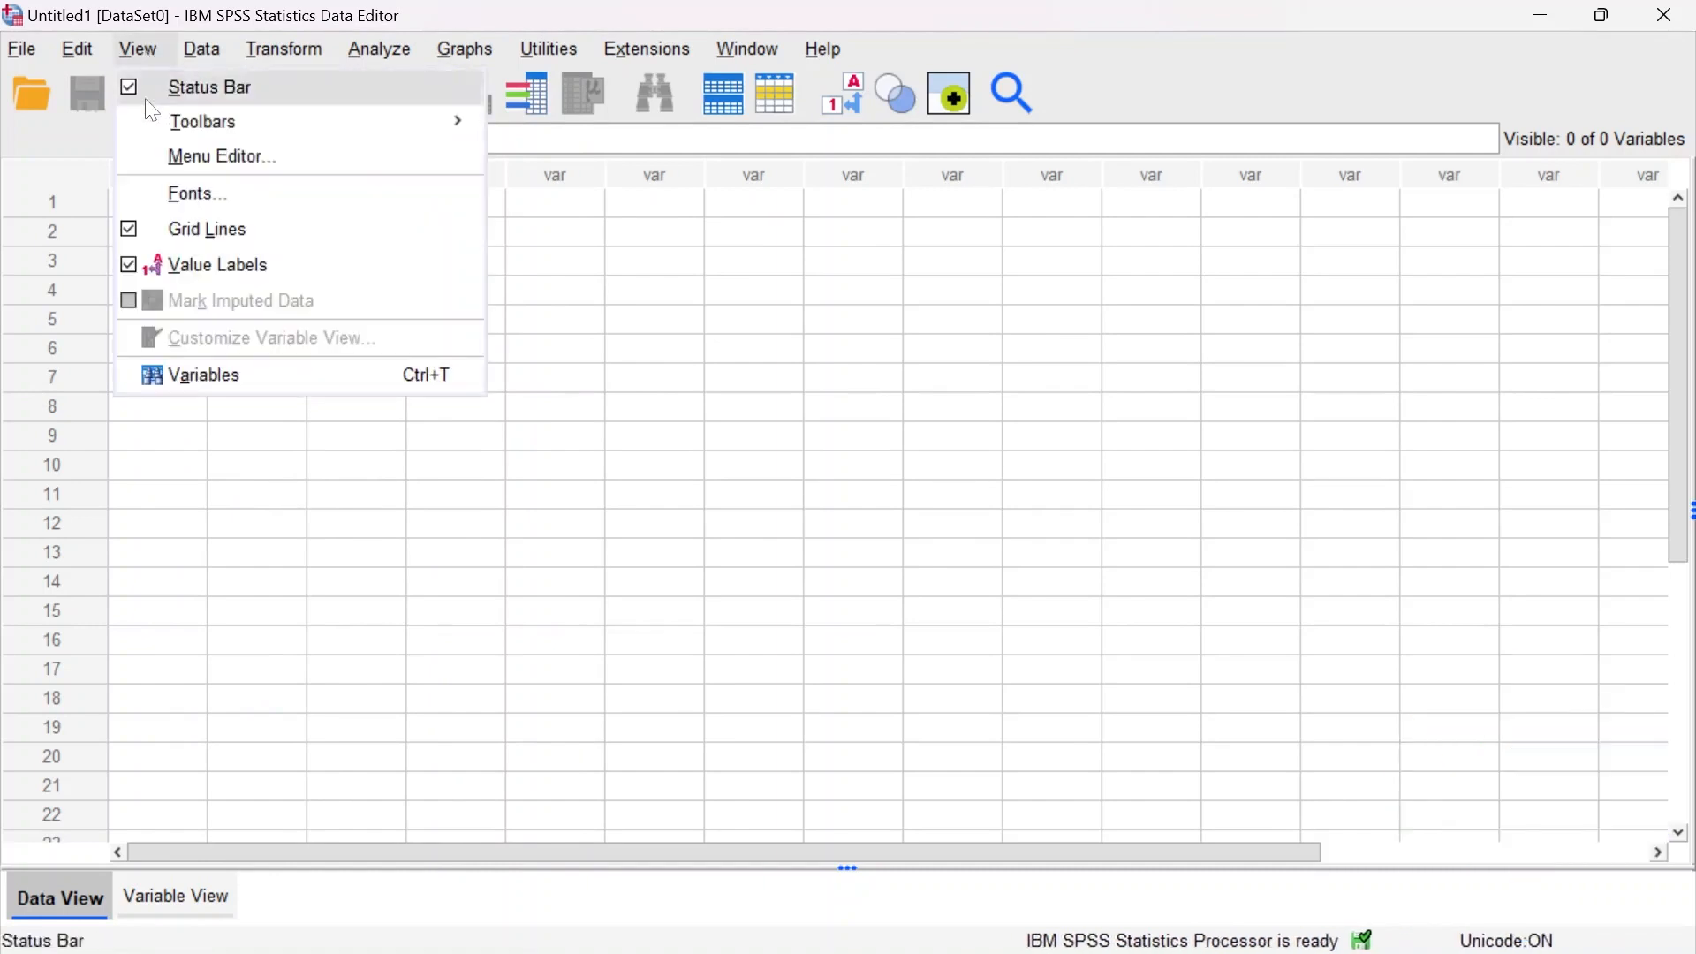
left_click(134, 270)
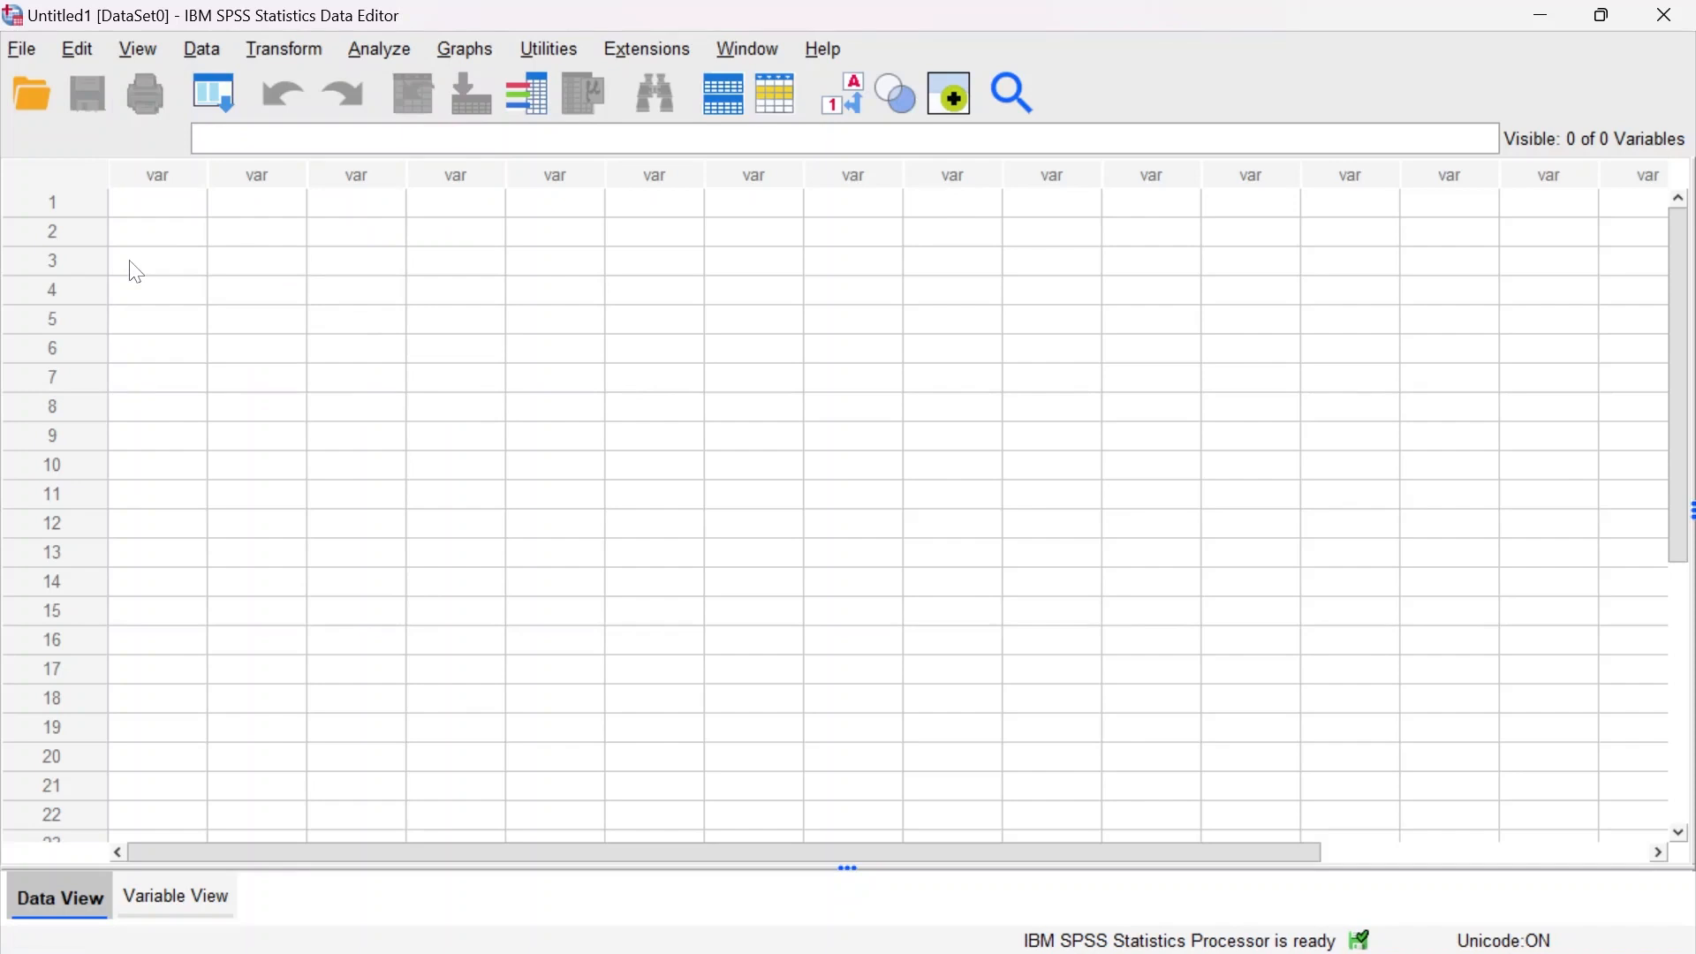
left_click(138, 50)
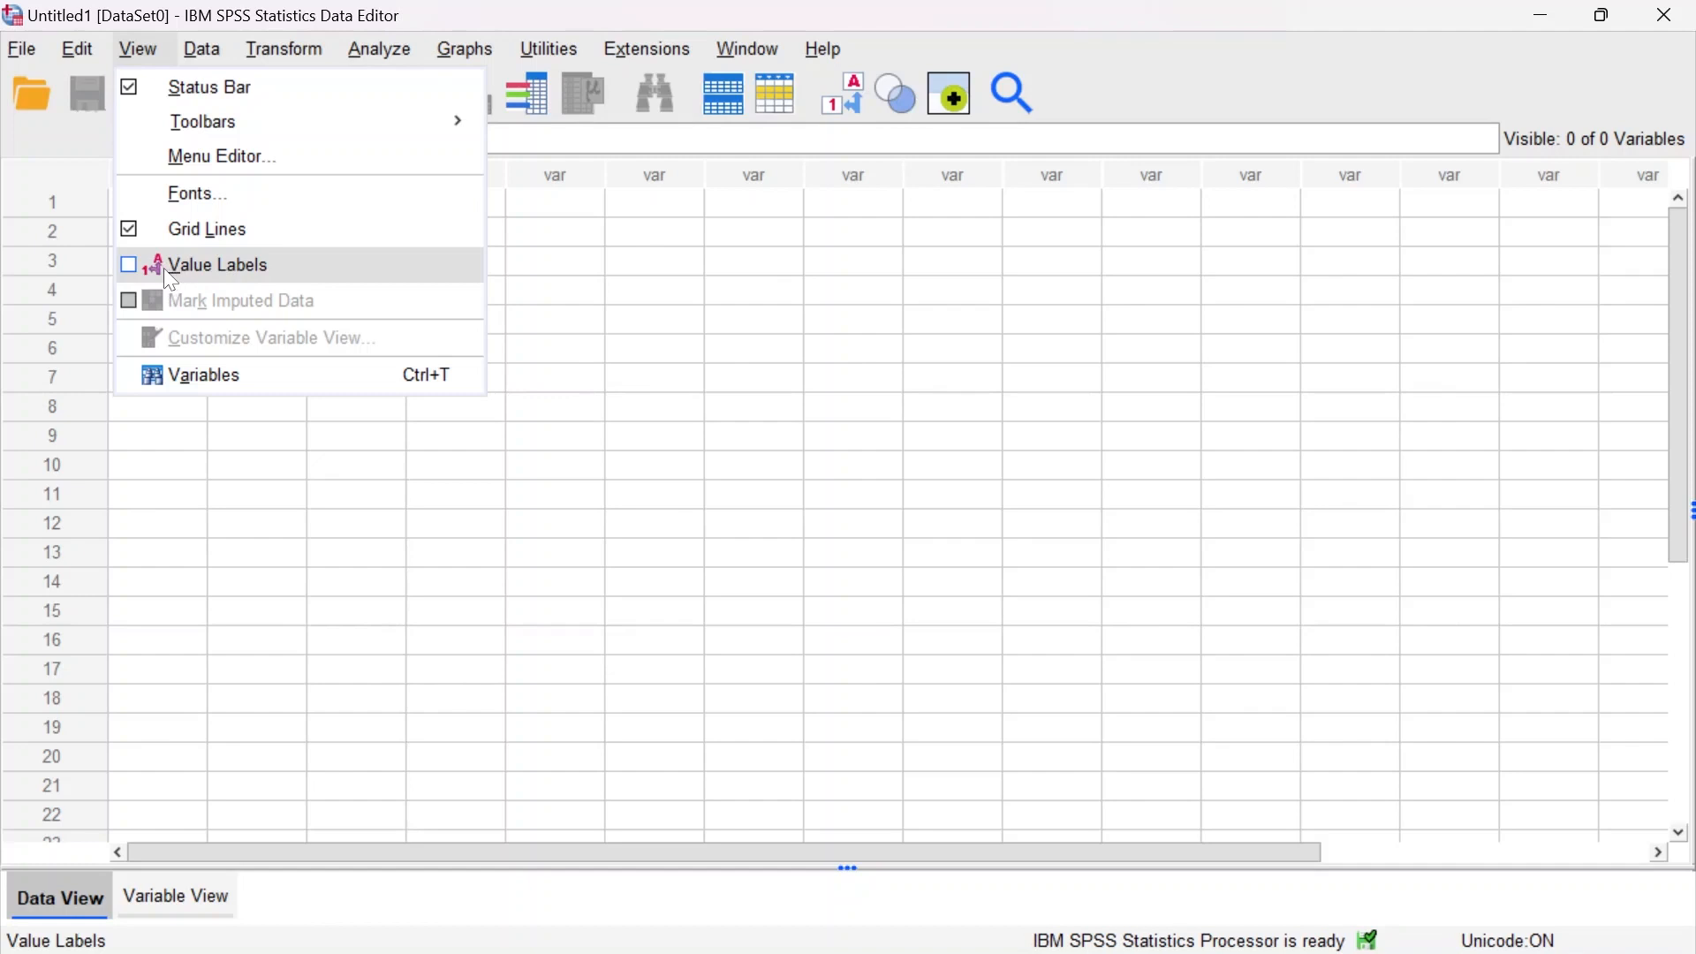
left_click(132, 265)
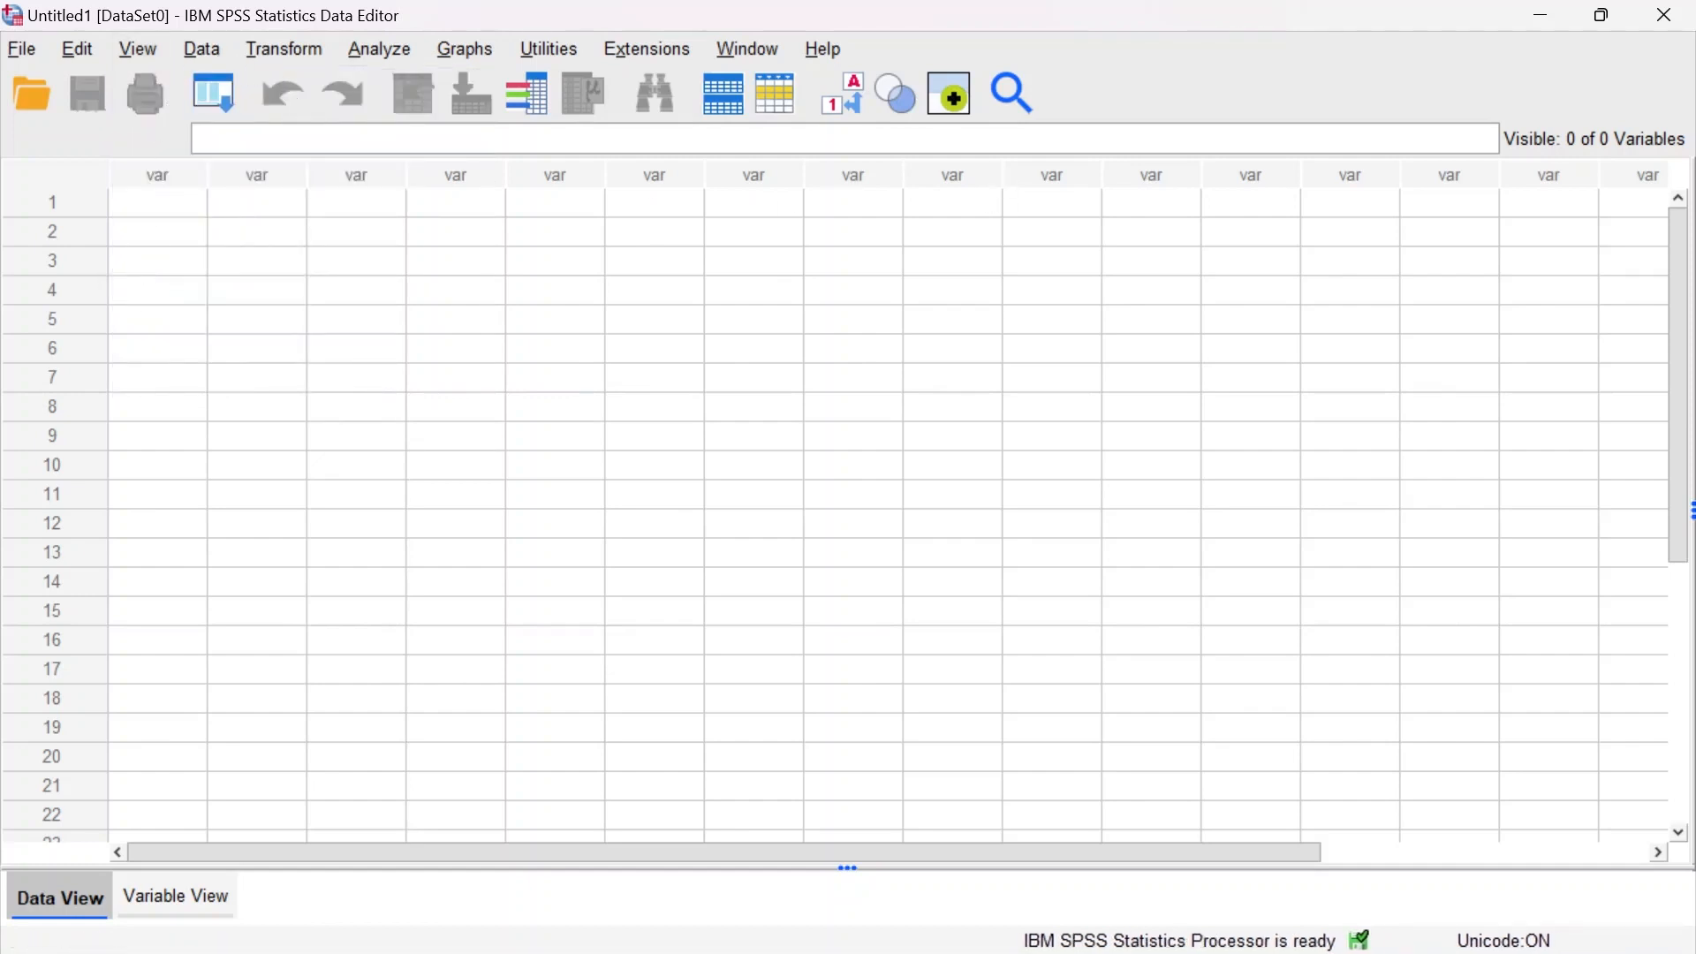
left_click(150, 46)
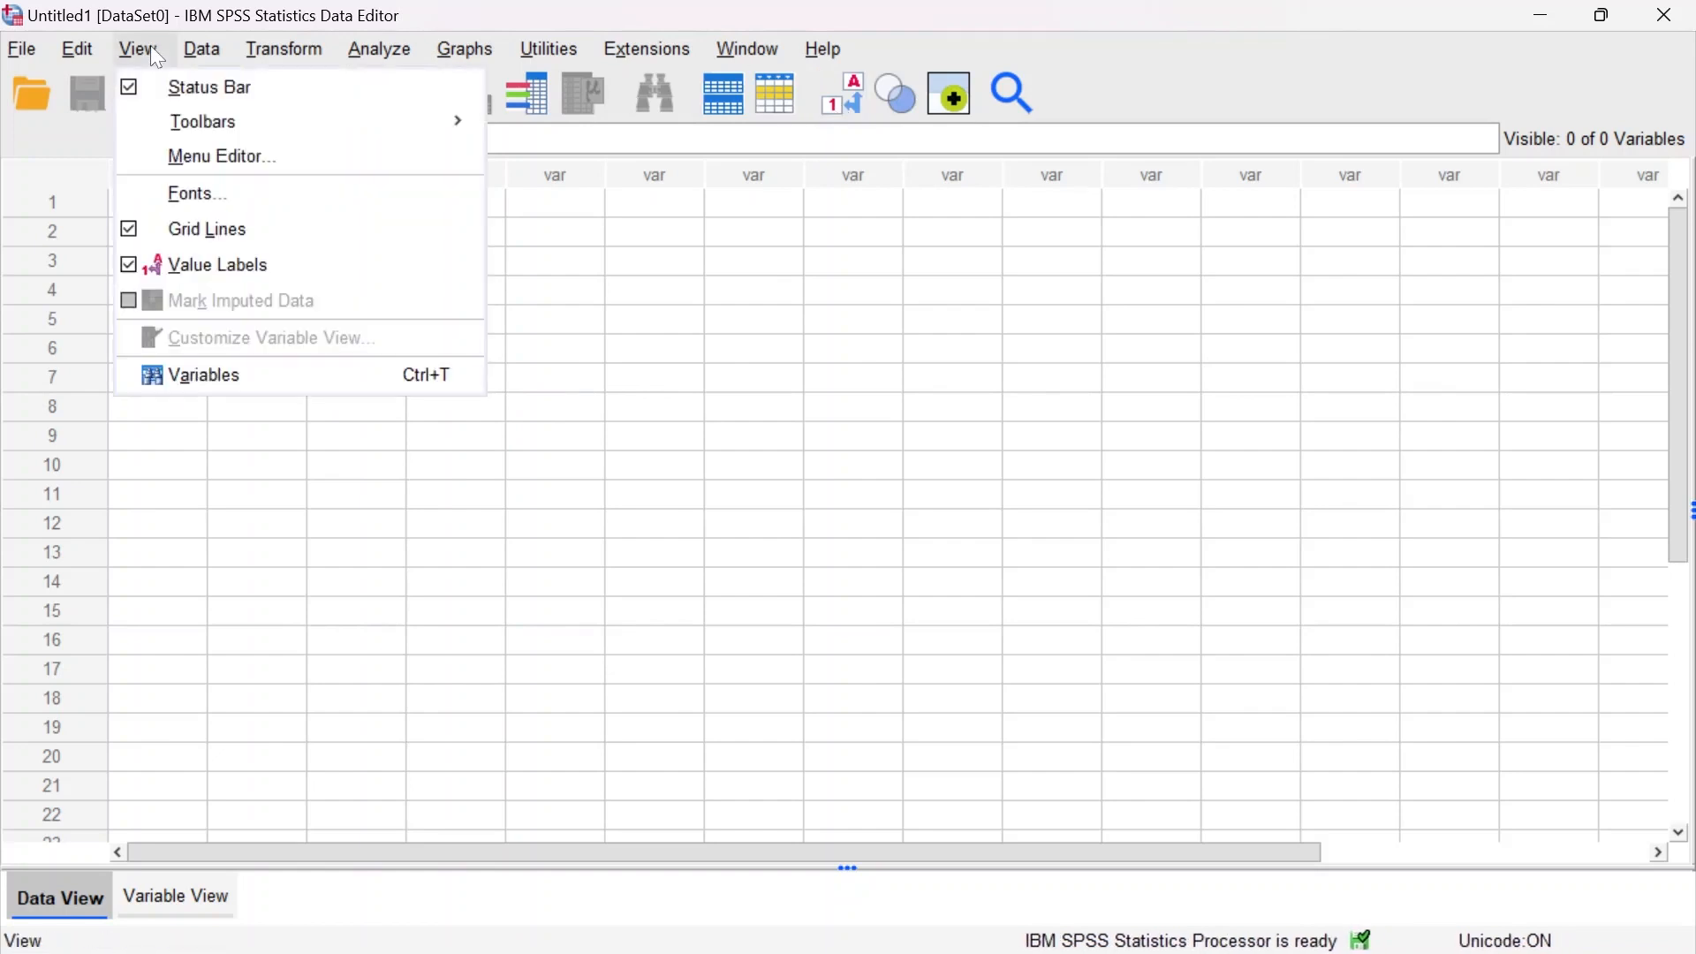
left_click(133, 267)
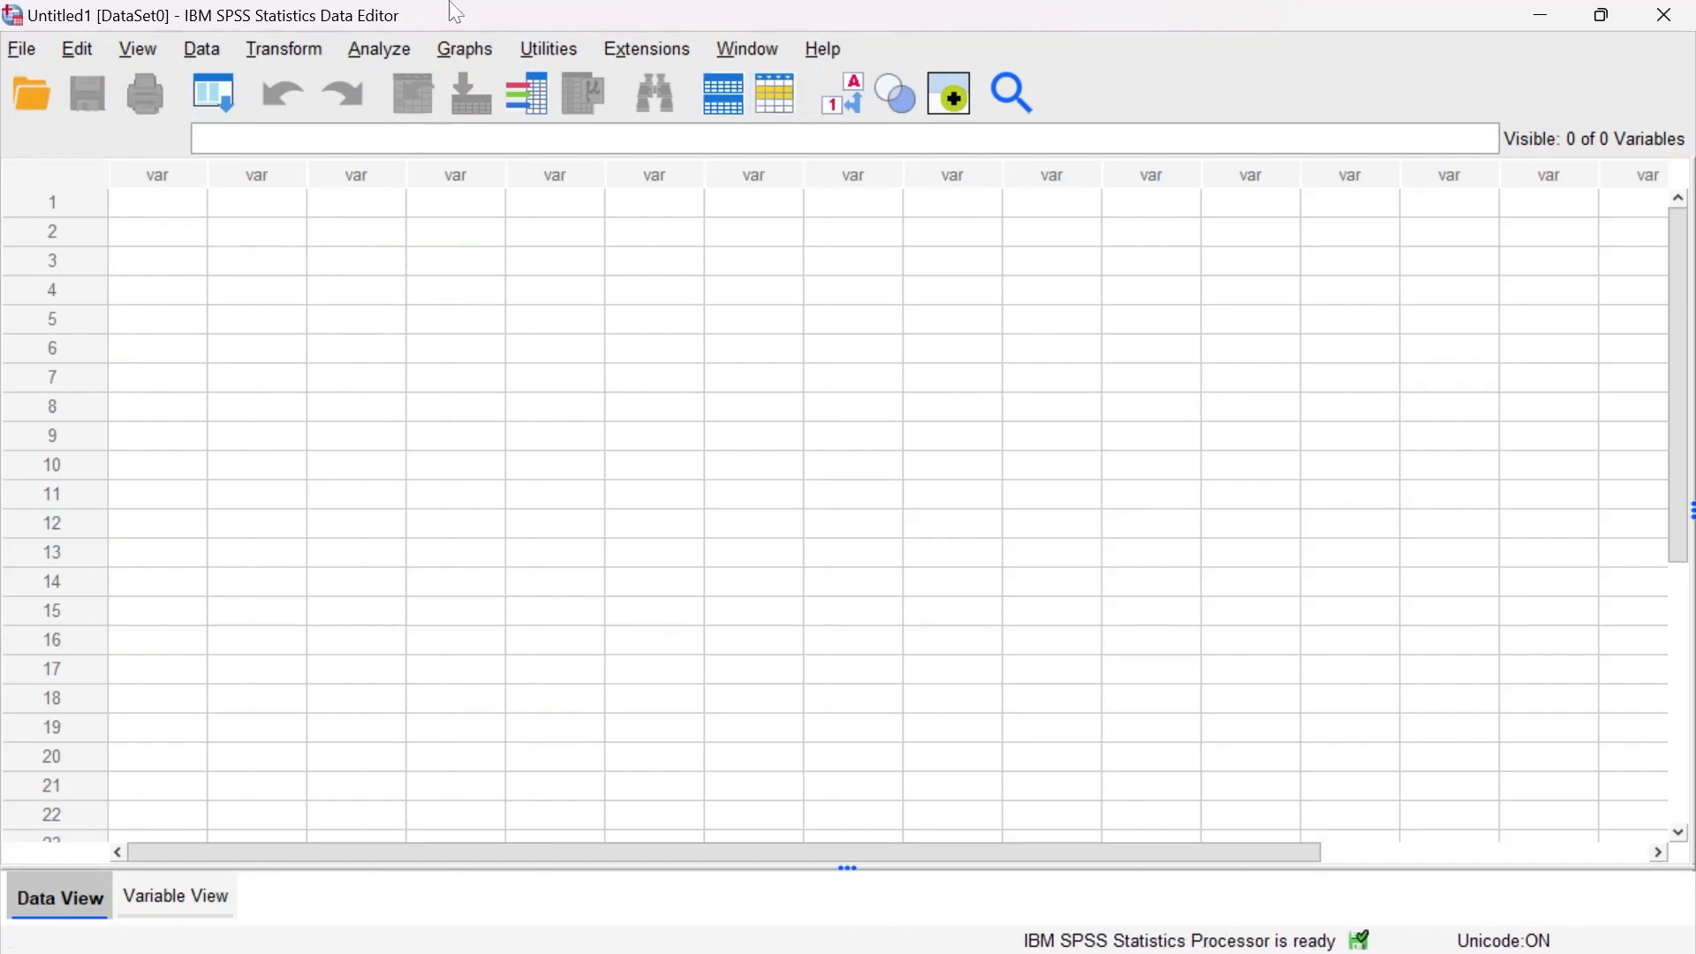
left_click(139, 46)
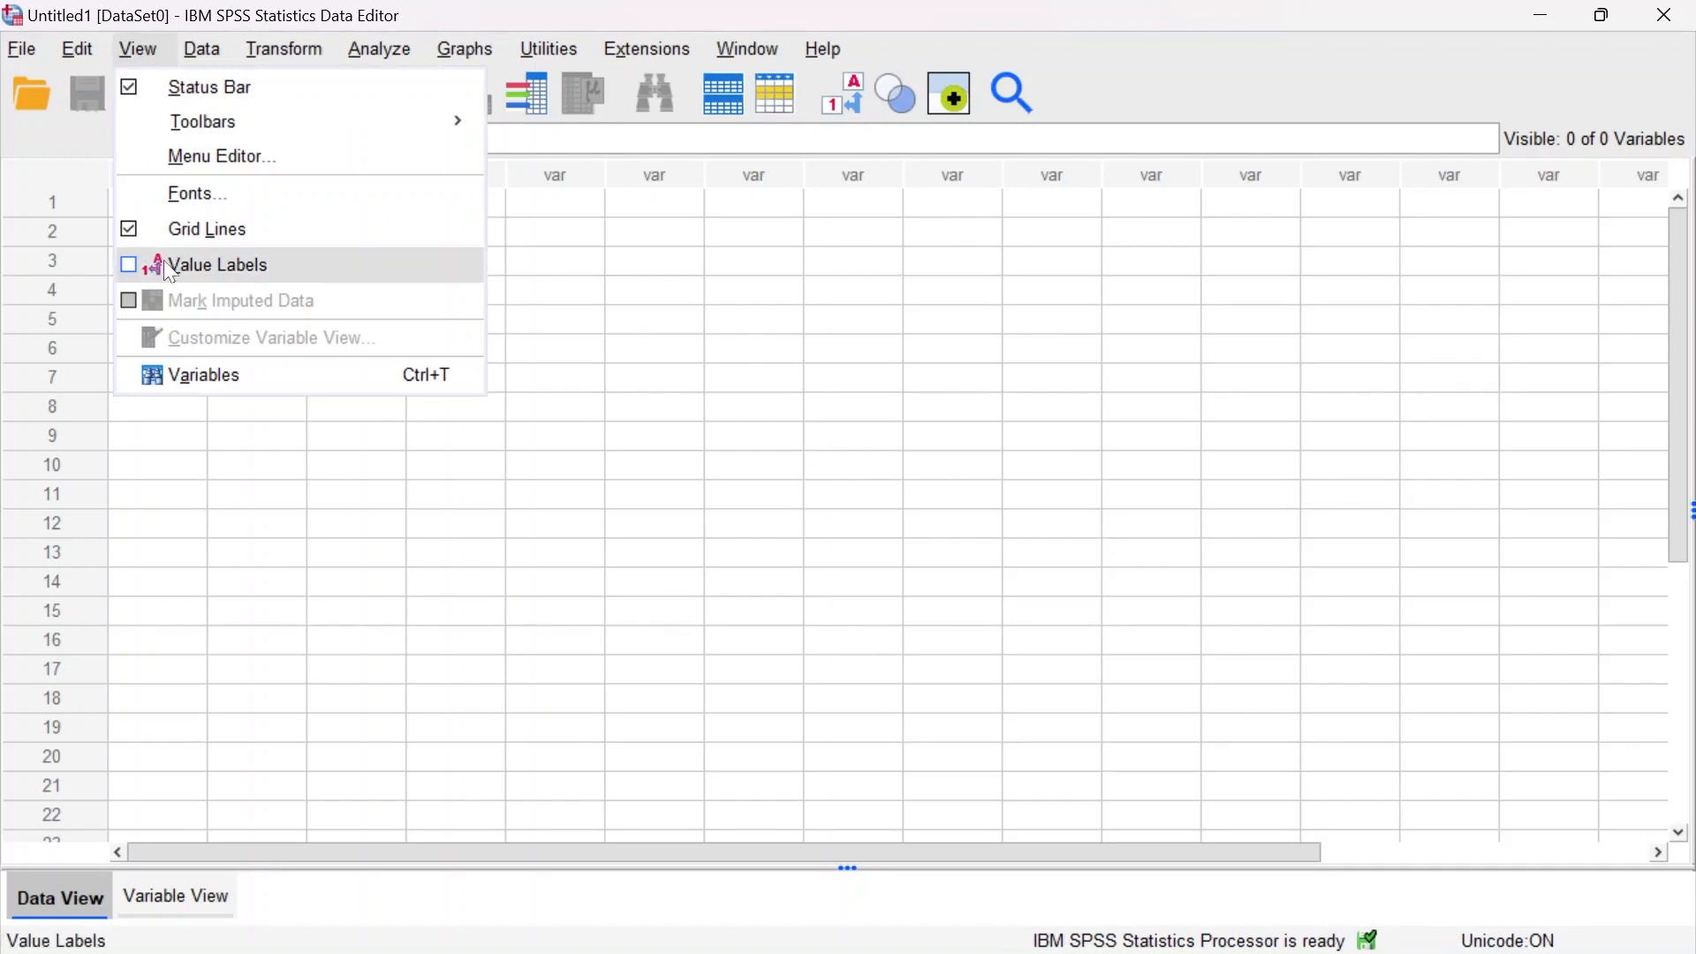
left_click(131, 267)
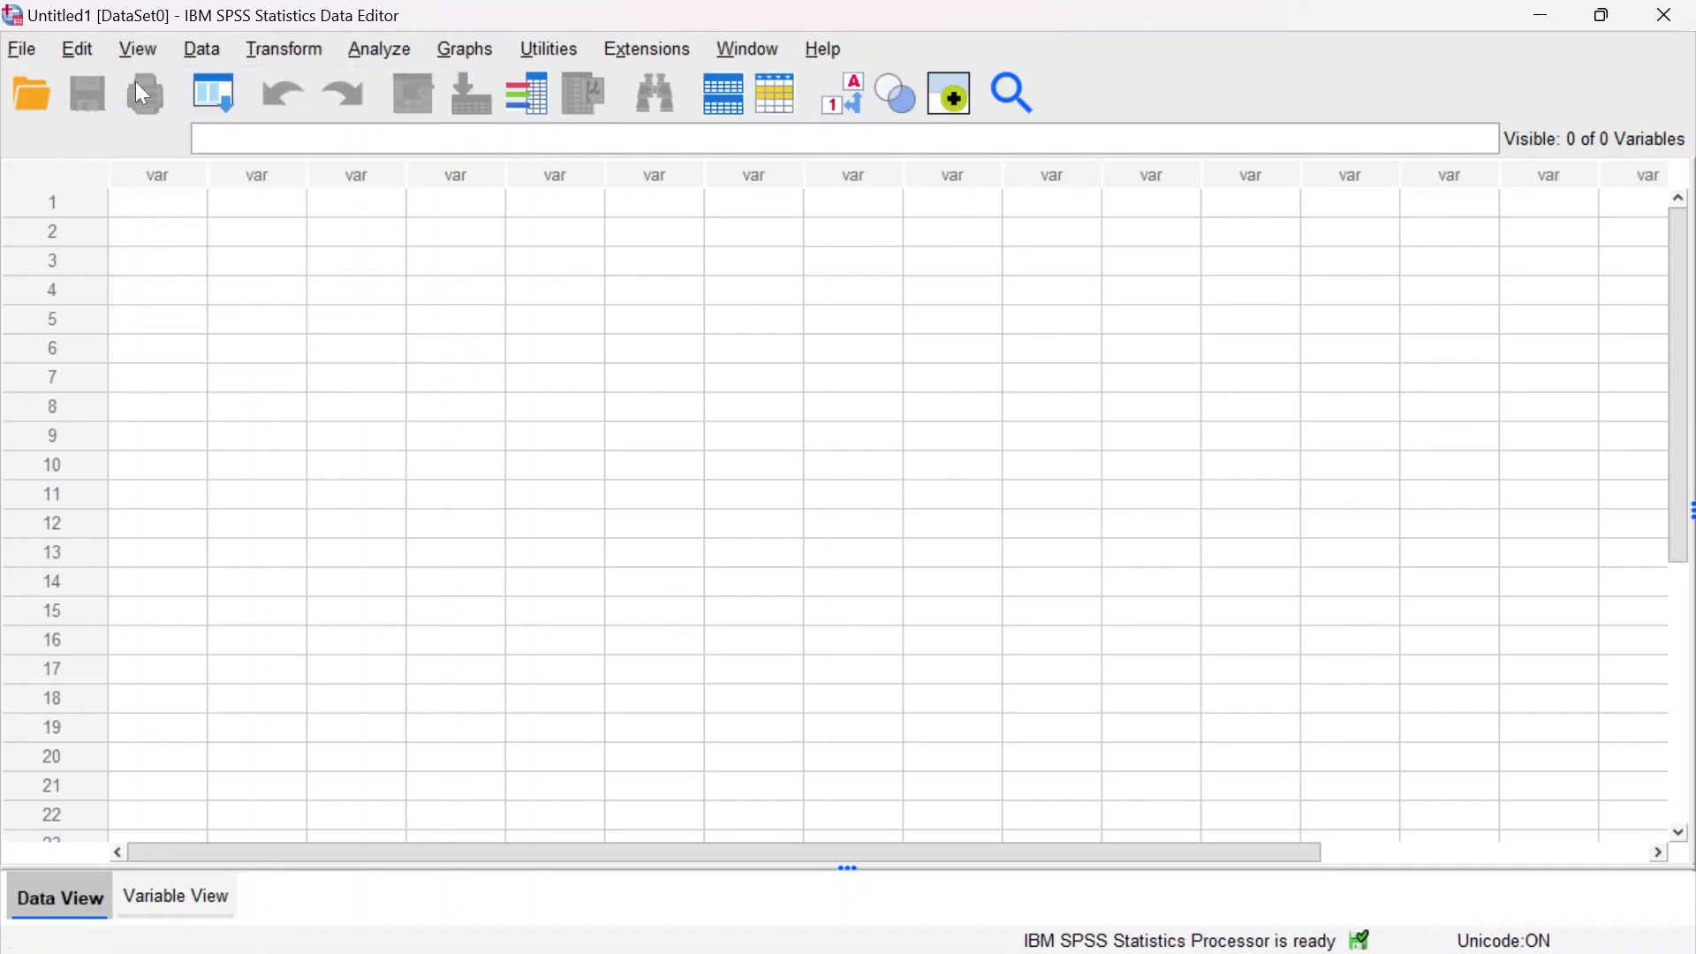
Examine the commands available for data handling, from Define Variable Properties down to Weight Cases.
left_click(139, 50)
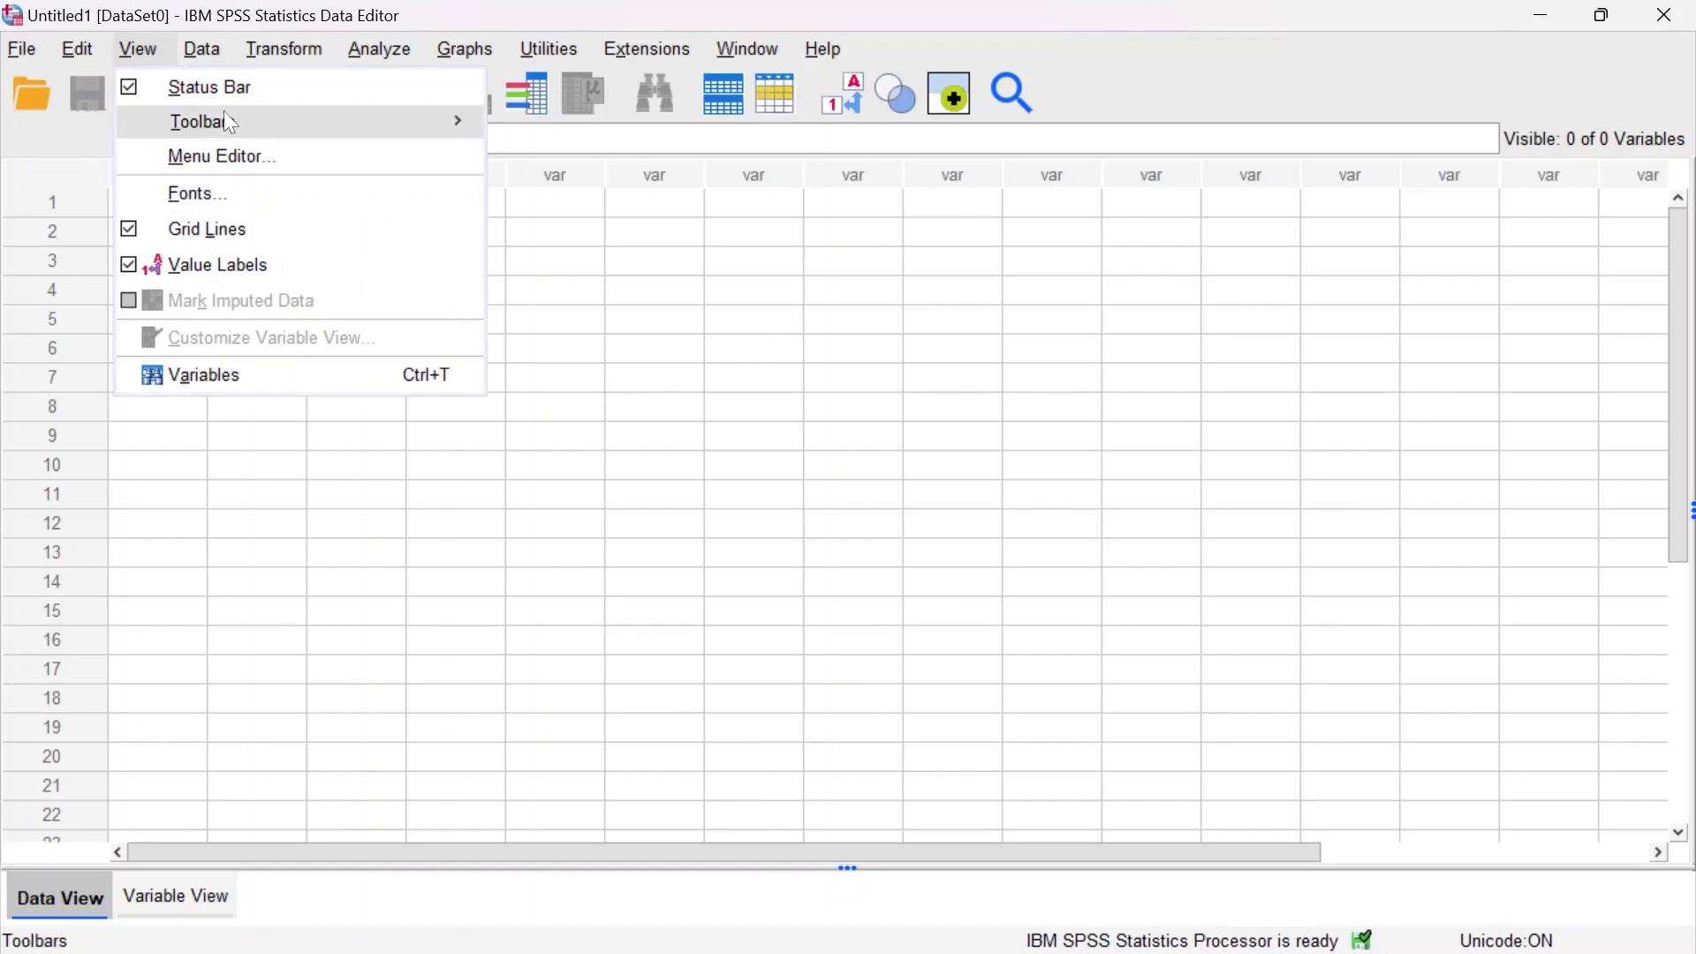
mouse_move(195, 46)
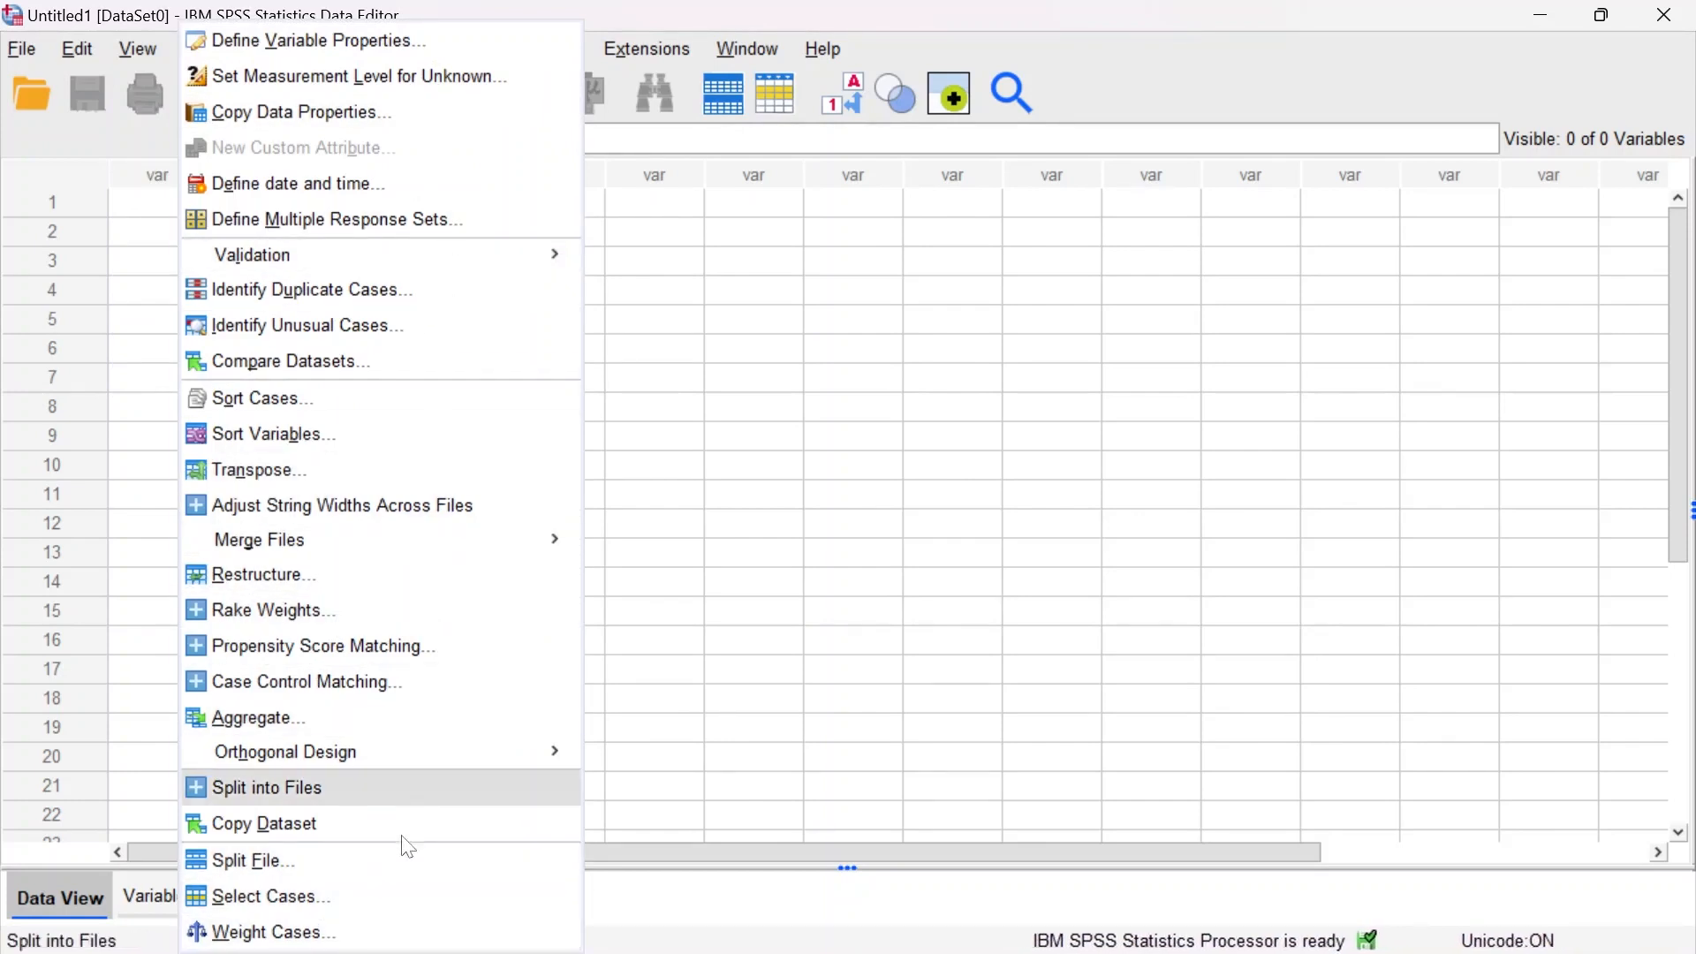
left_click(524, 10)
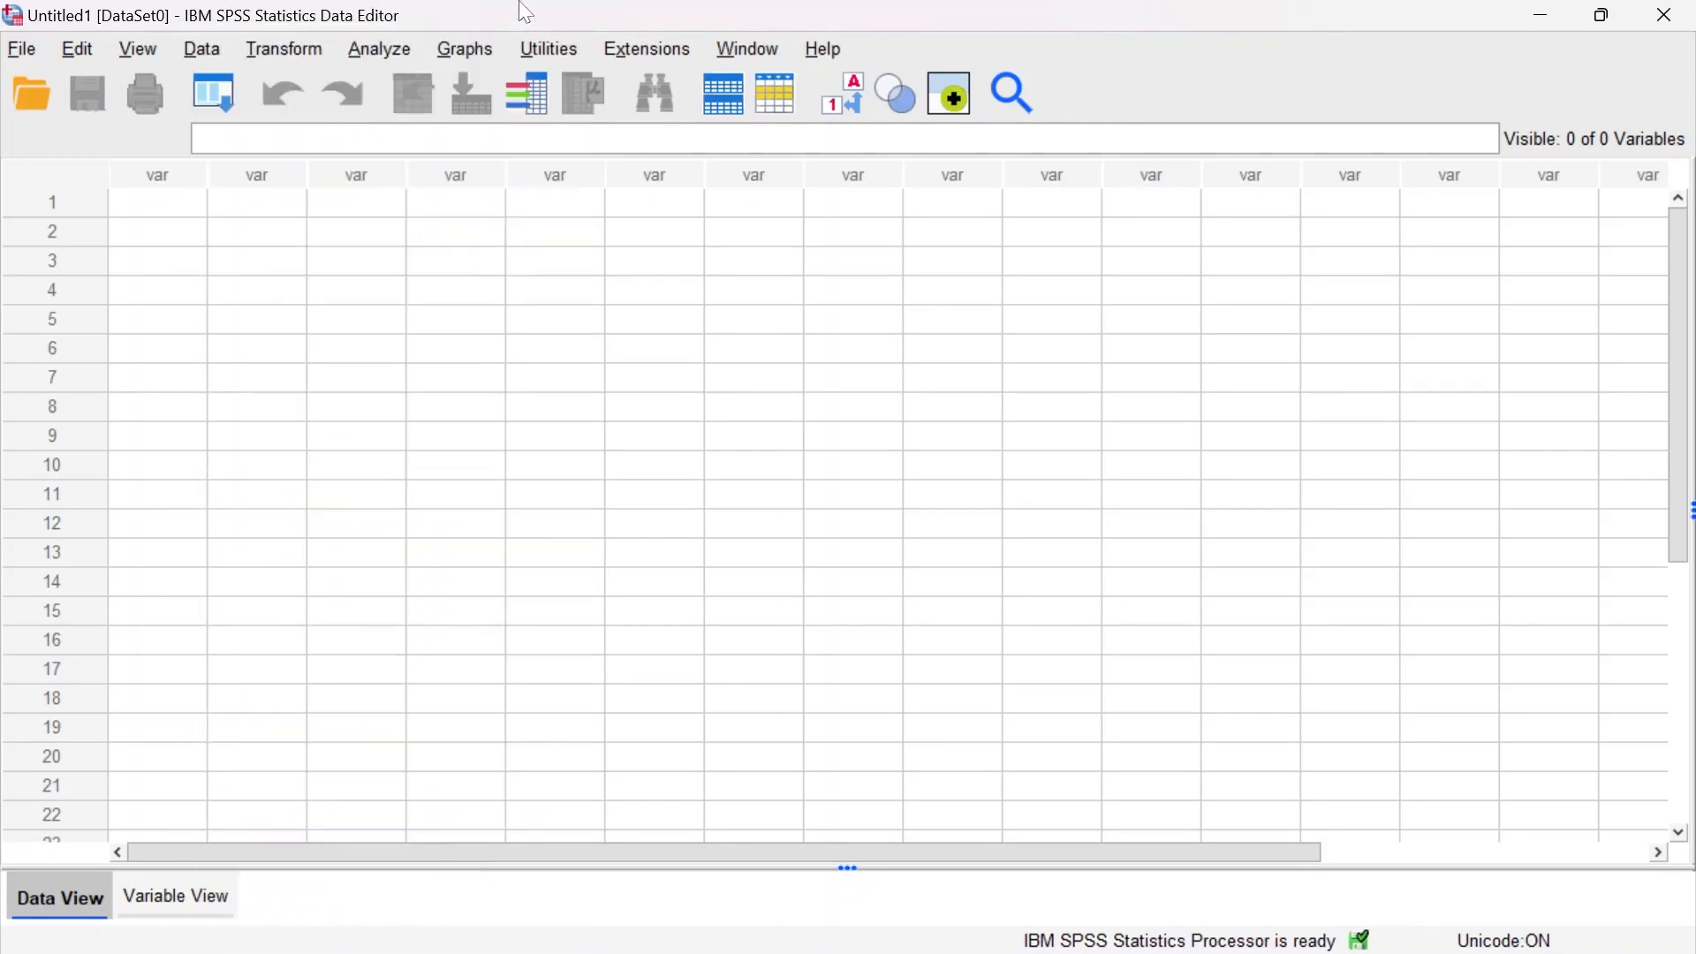
left_click(212, 50)
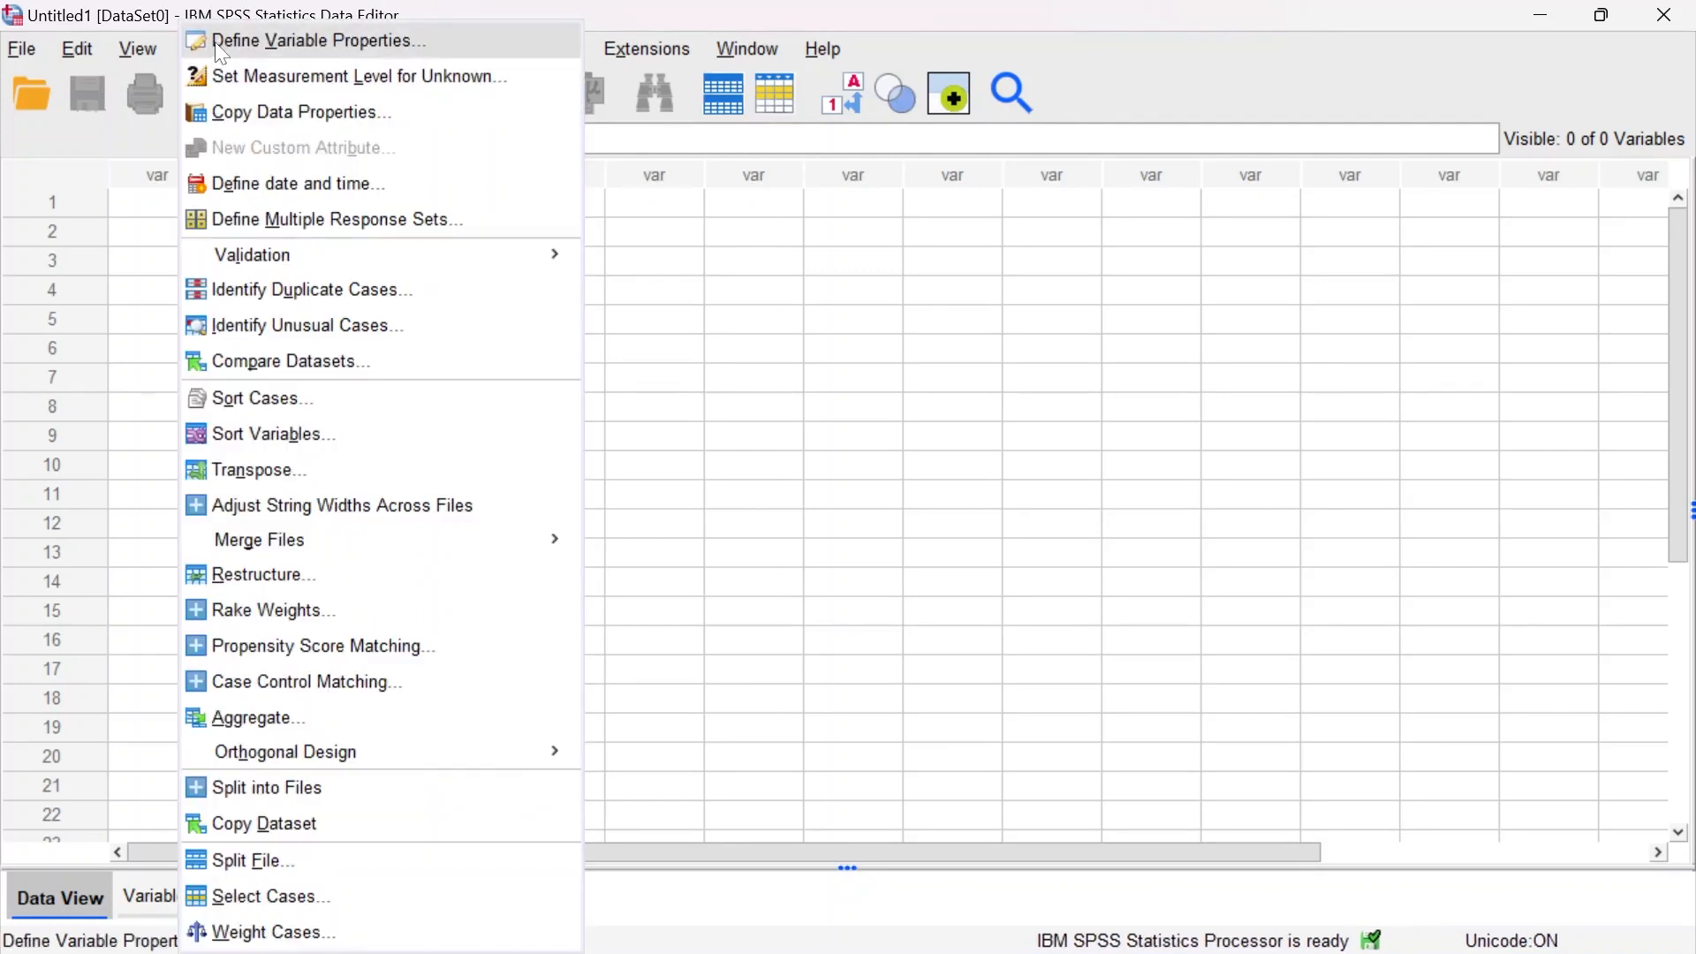
left_click(534, 10)
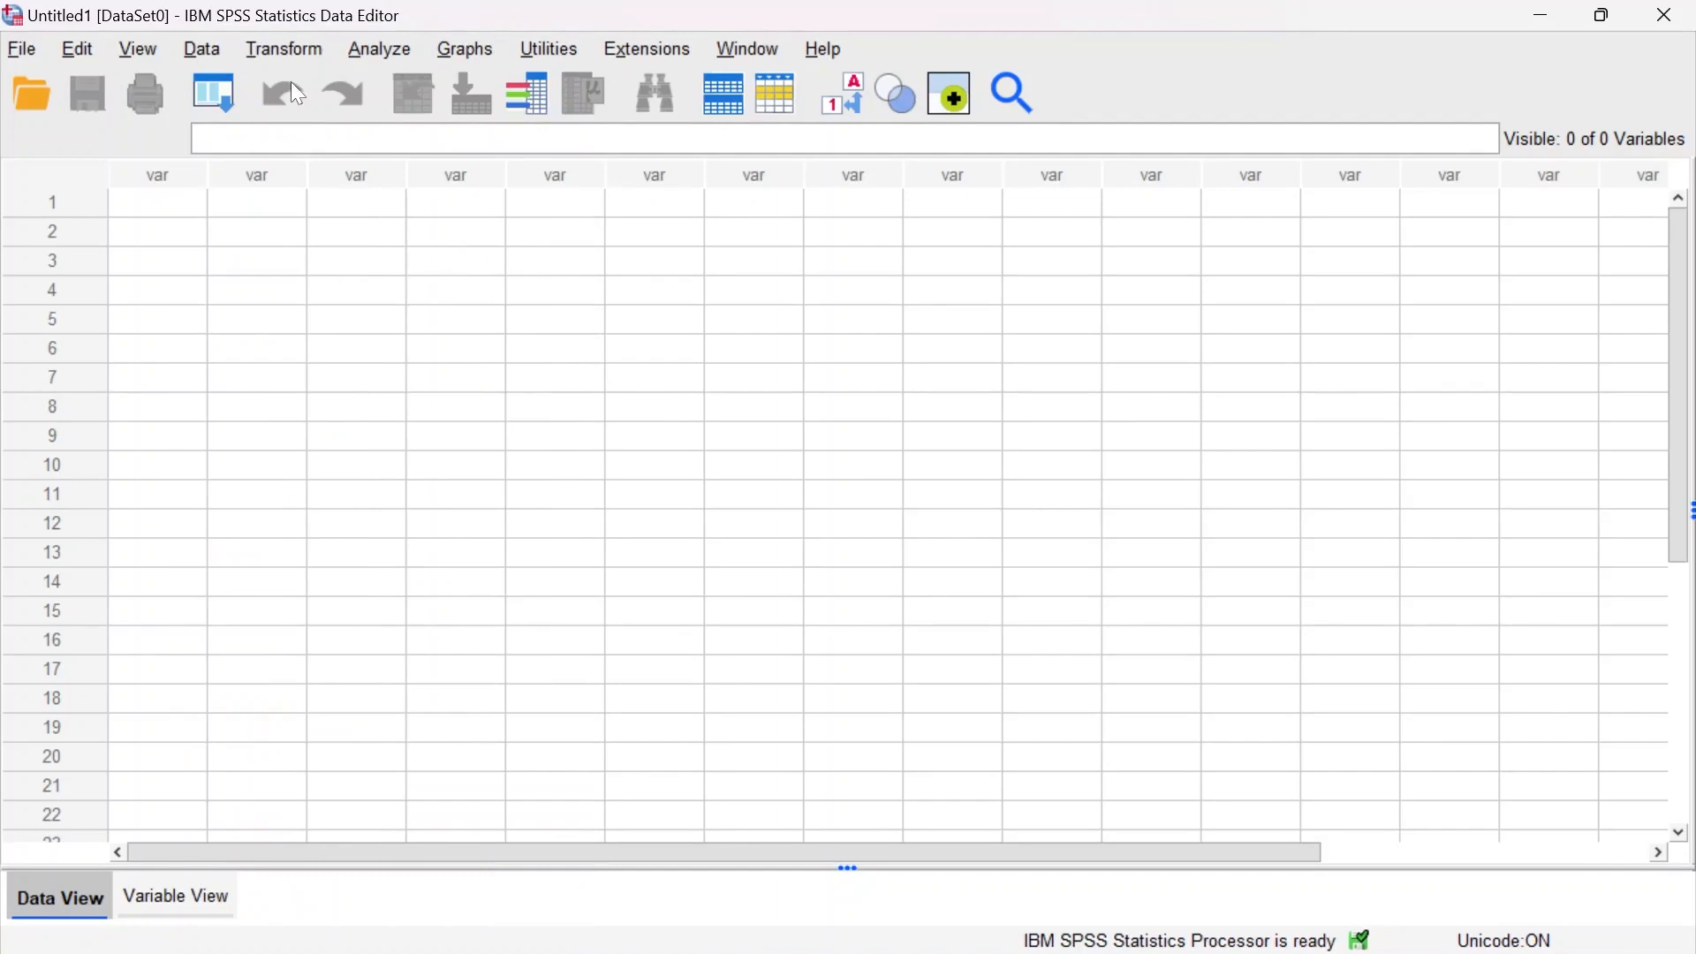
Try Define Variable Properties on the empty dataset, bring up the Open Data dialog, and cancel without opening a file.
left_click(209, 53)
left_click(217, 38)
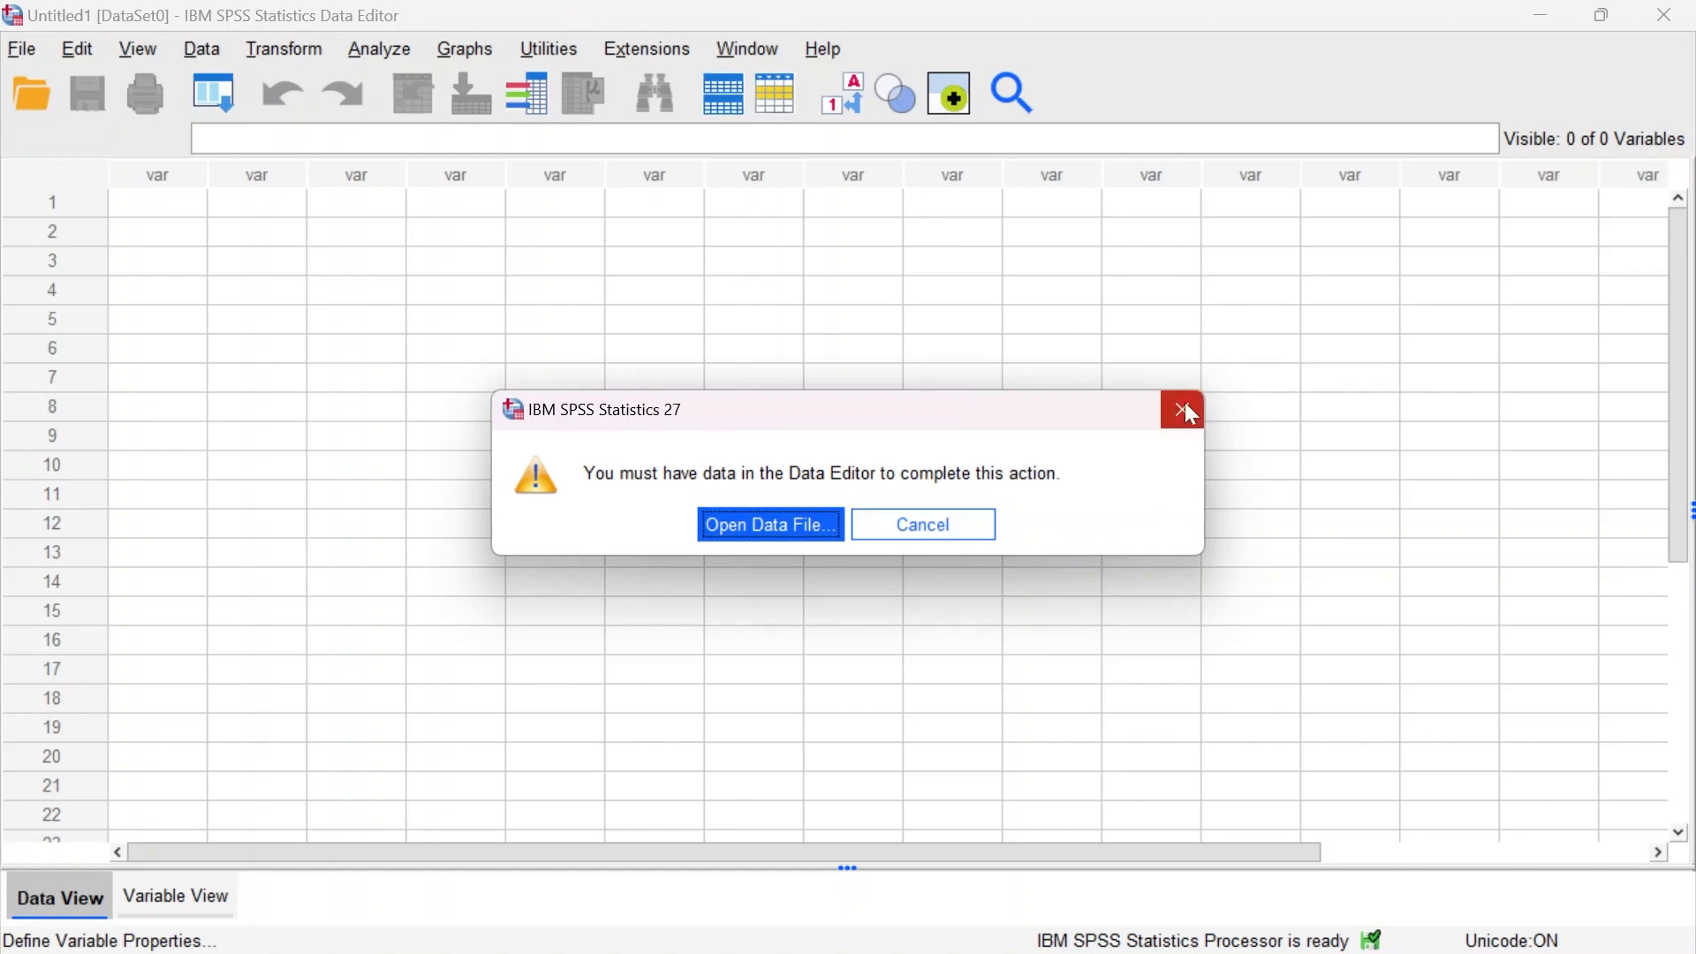
left_click(751, 516)
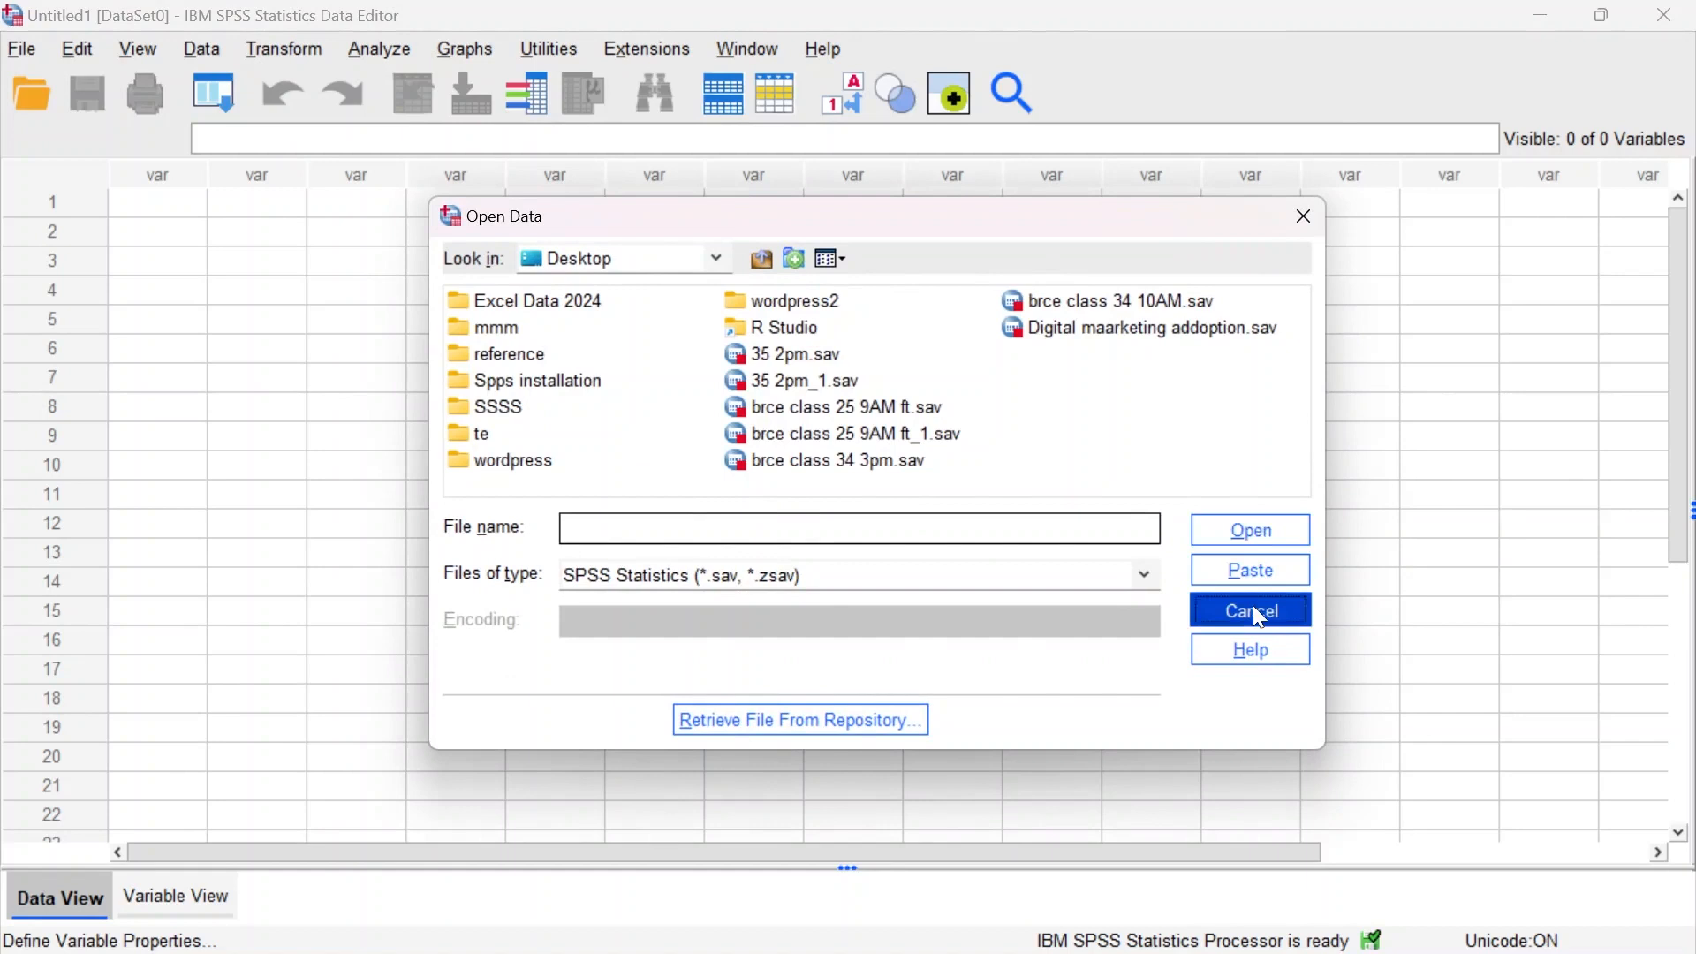
left_click(1257, 617)
Examine the command lists of Analyze, Transform, Graphs and Extensions without running any command.
left_click(382, 51)
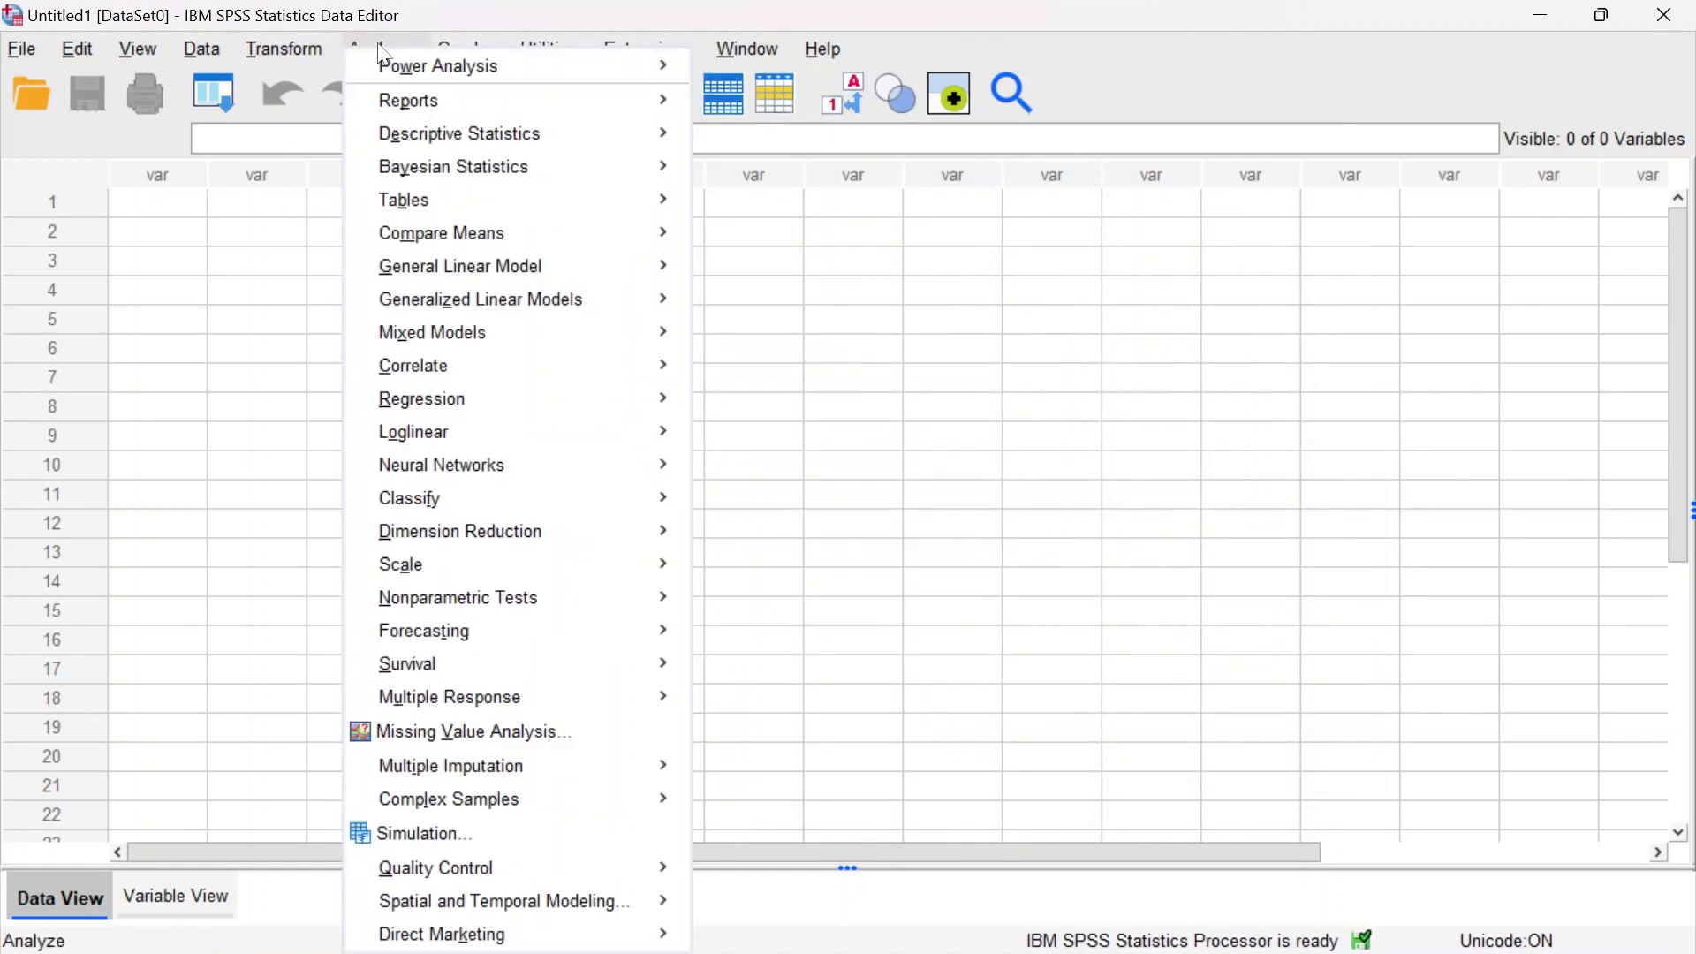
left_click(314, 53)
left_click(315, 53)
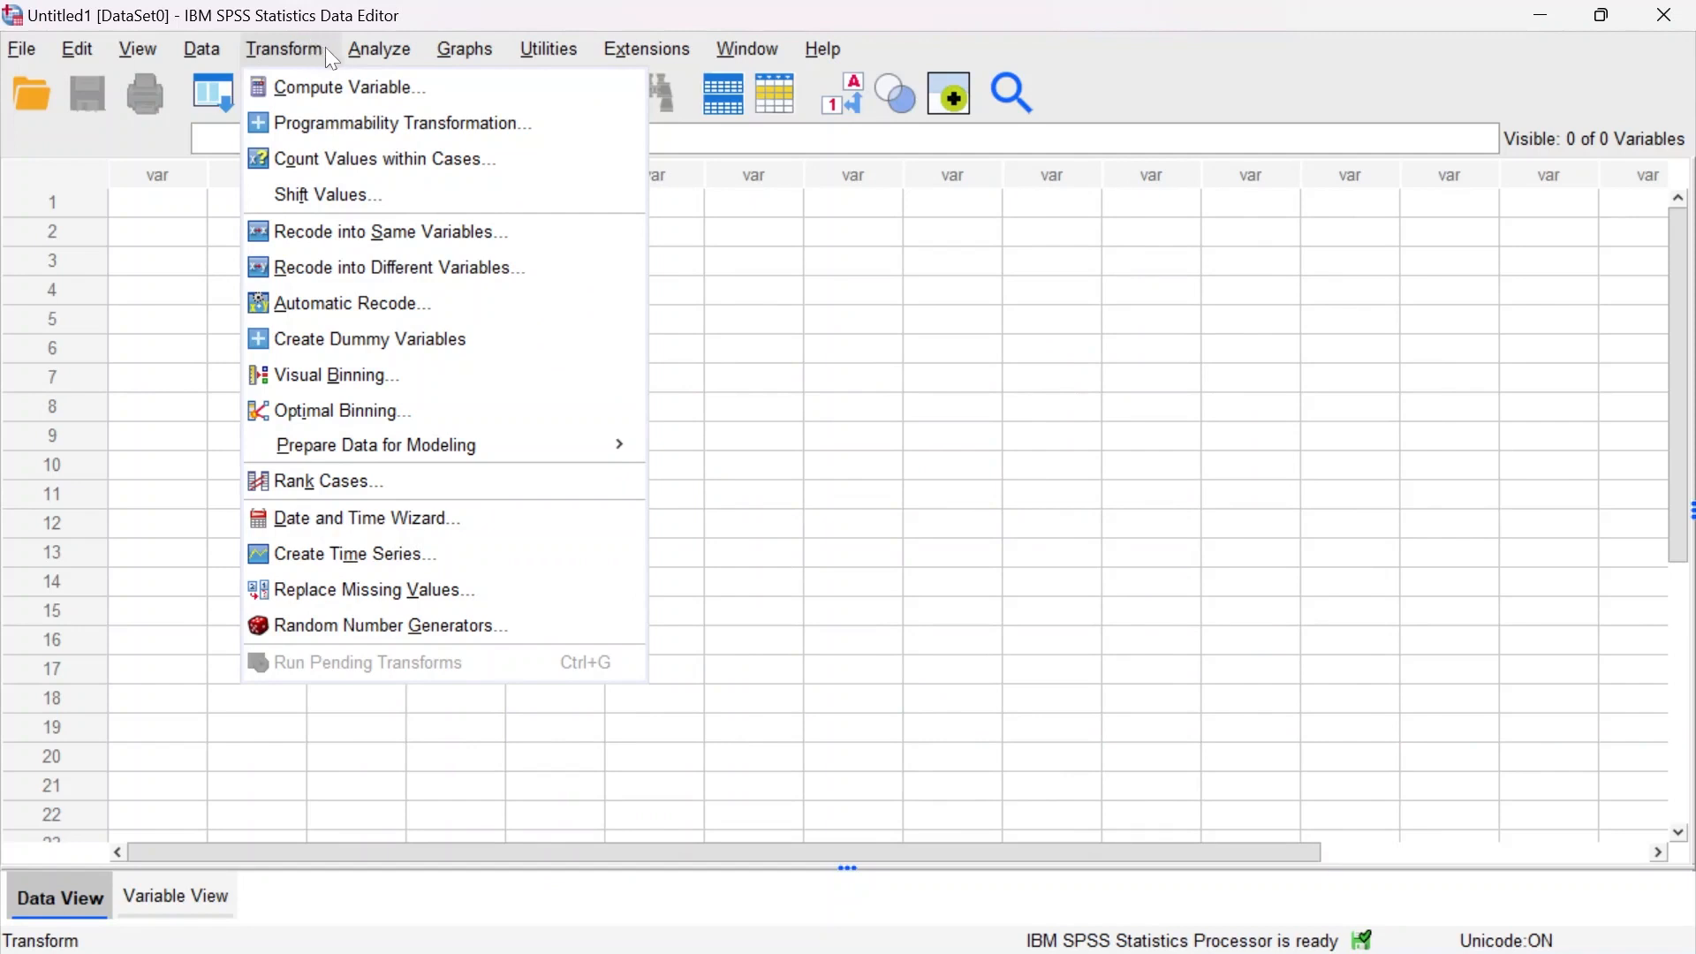
mouse_move(384, 46)
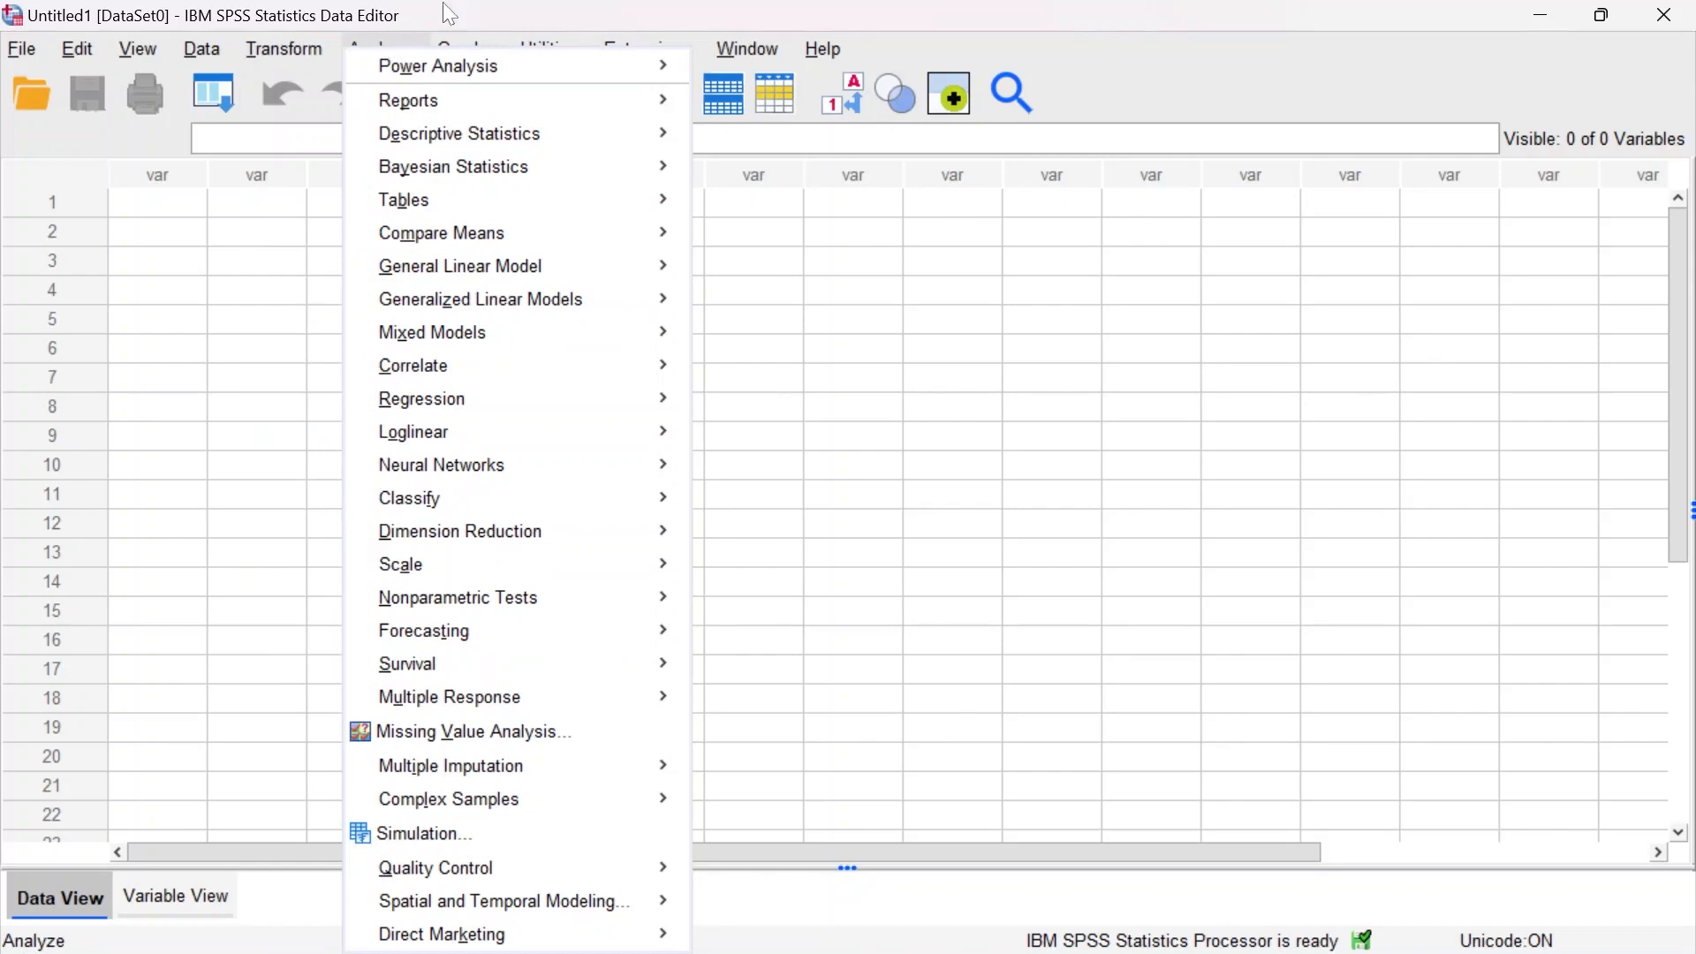
left_click(458, 24)
left_click(468, 40)
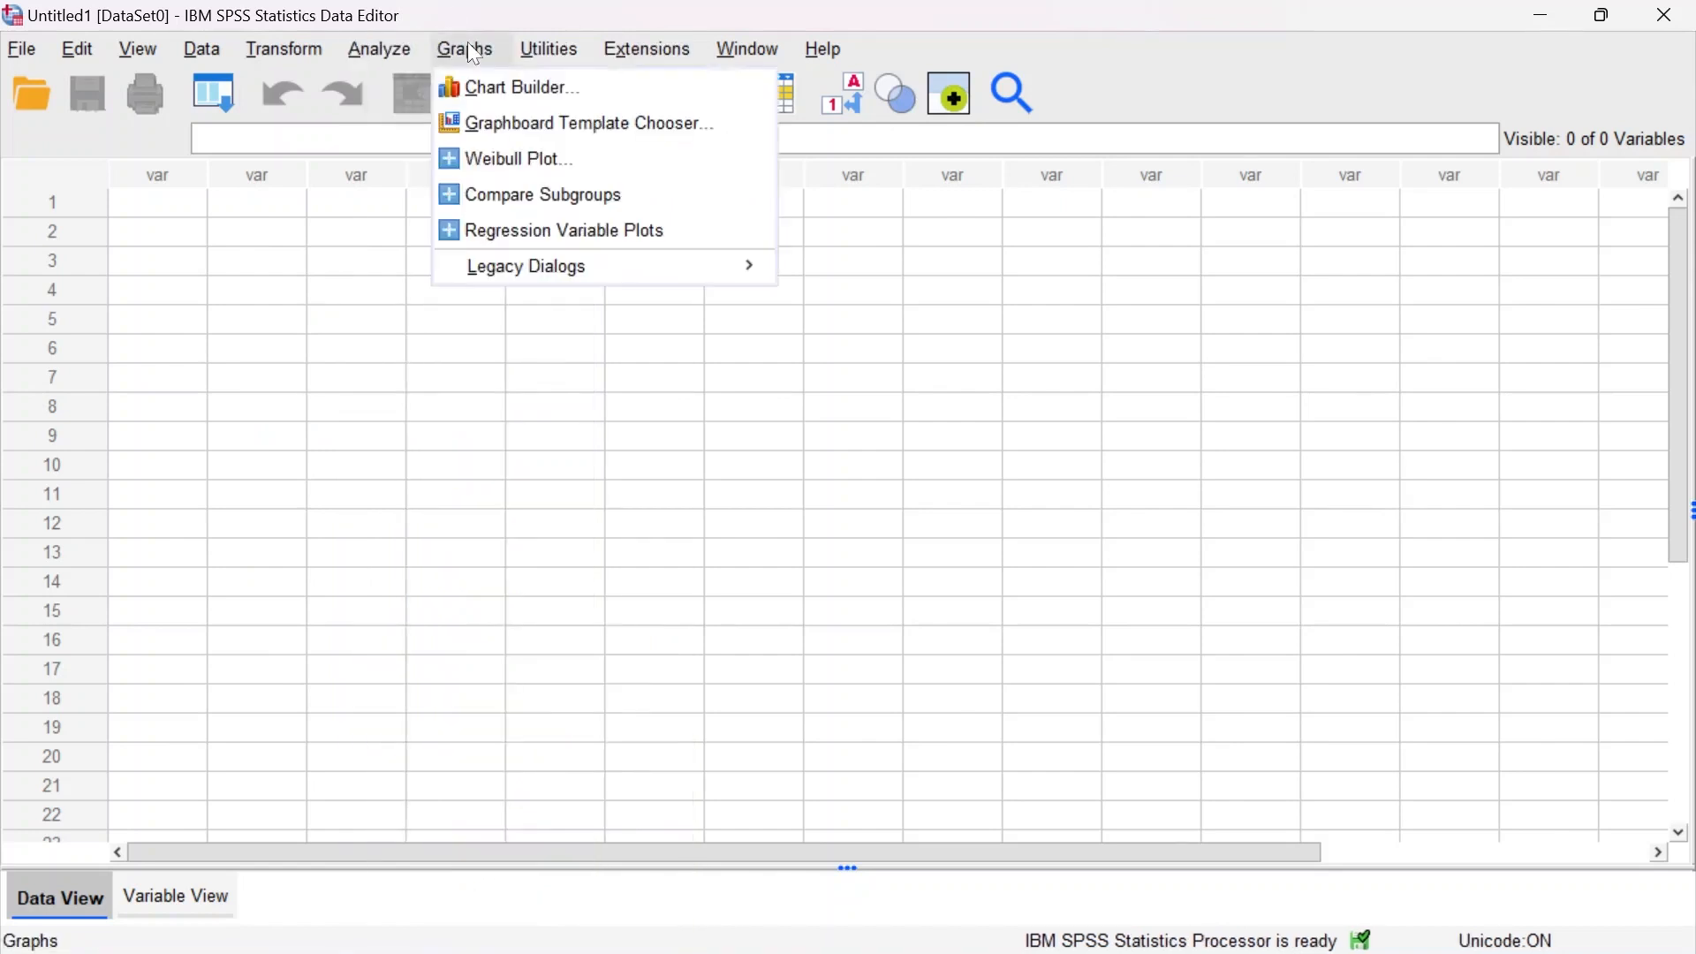
mouse_move(576, 57)
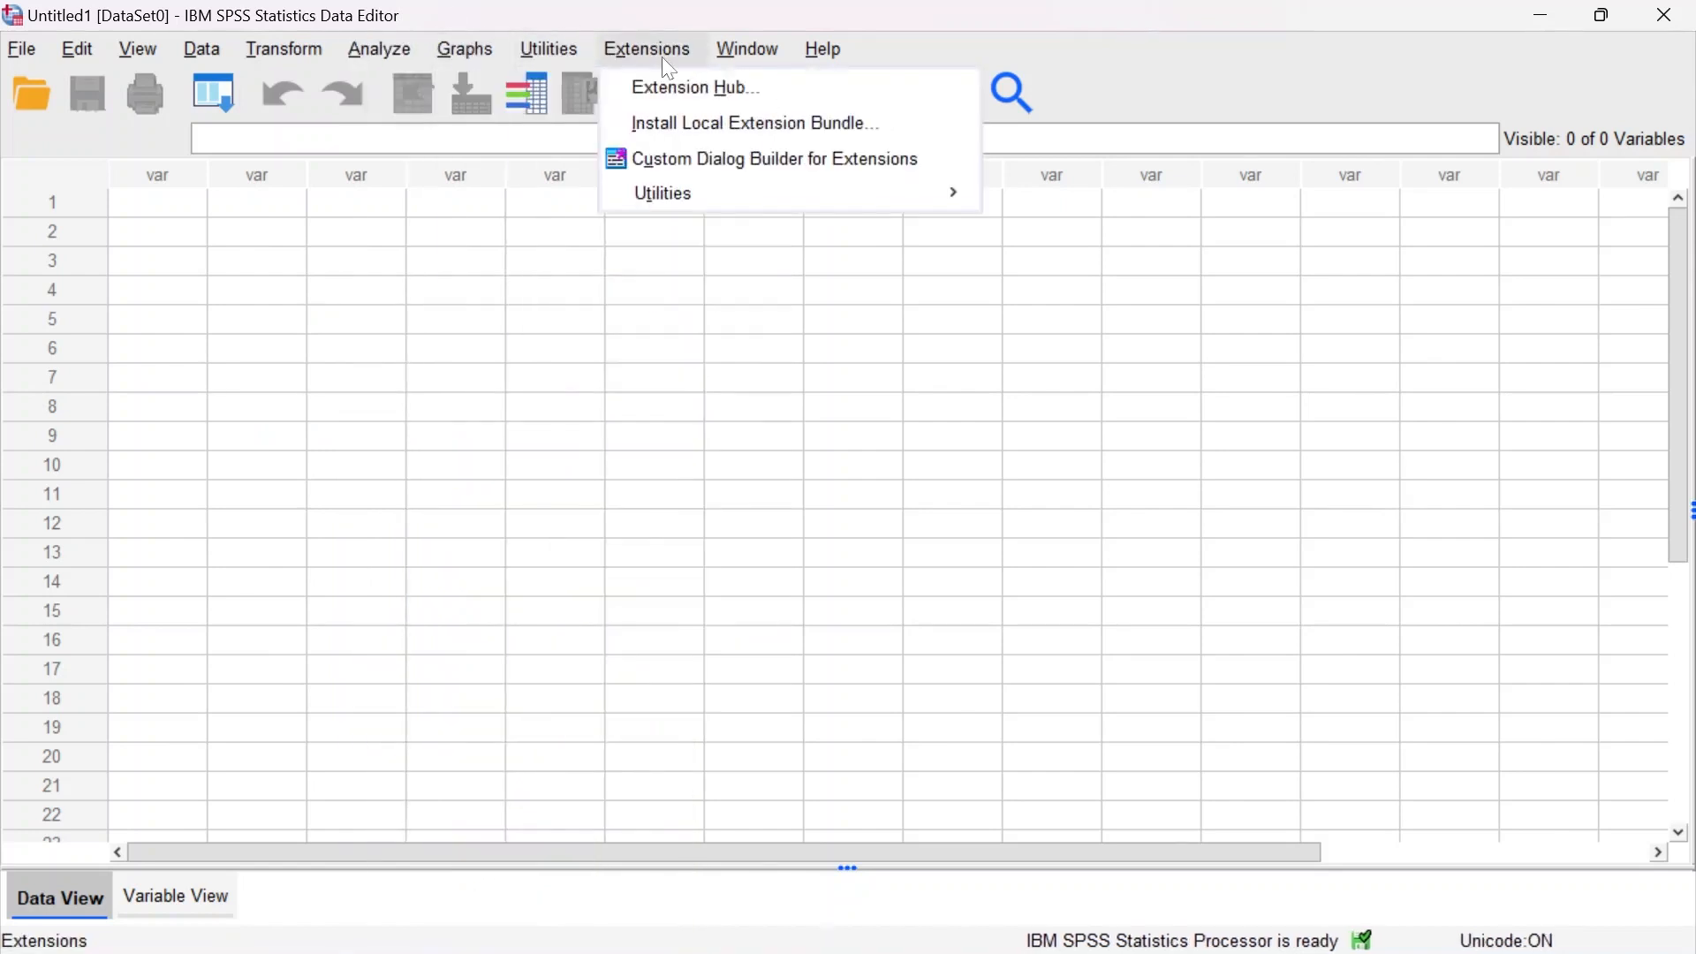
Examine the Window commands, choosing the Untitled1 [DataSet0] Data Editor window from the list of open windows.
left_click(750, 53)
left_click(753, 49)
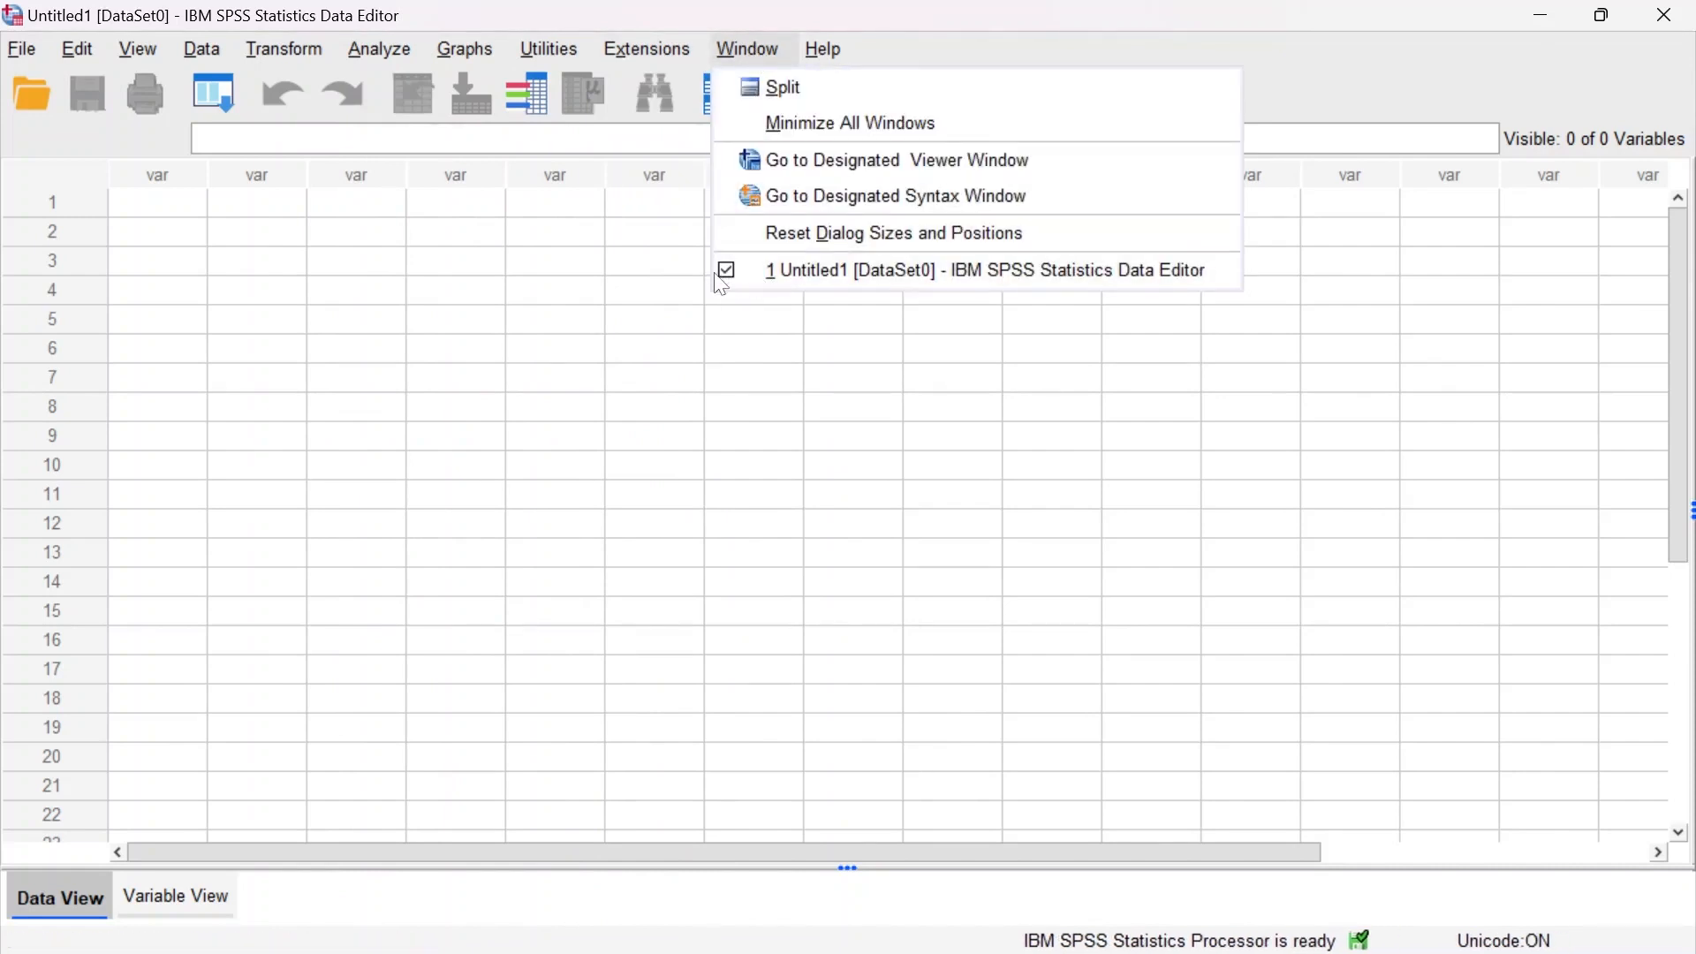
left_click(737, 274)
left_click(751, 55)
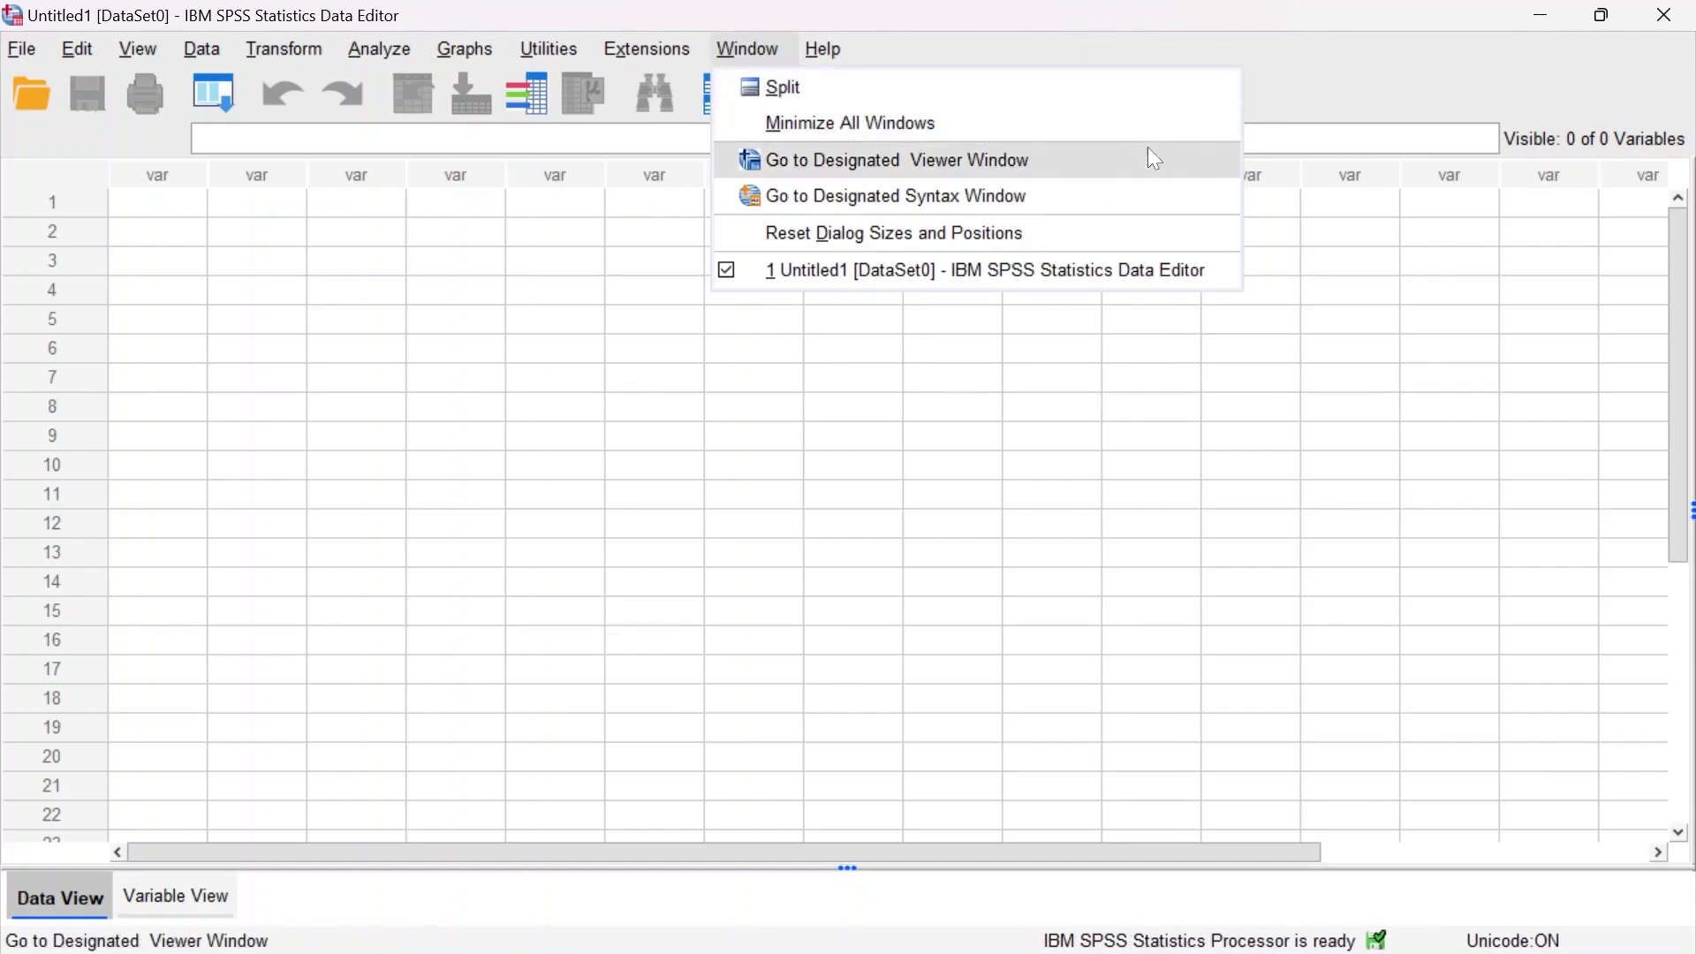
left_click(1064, 12)
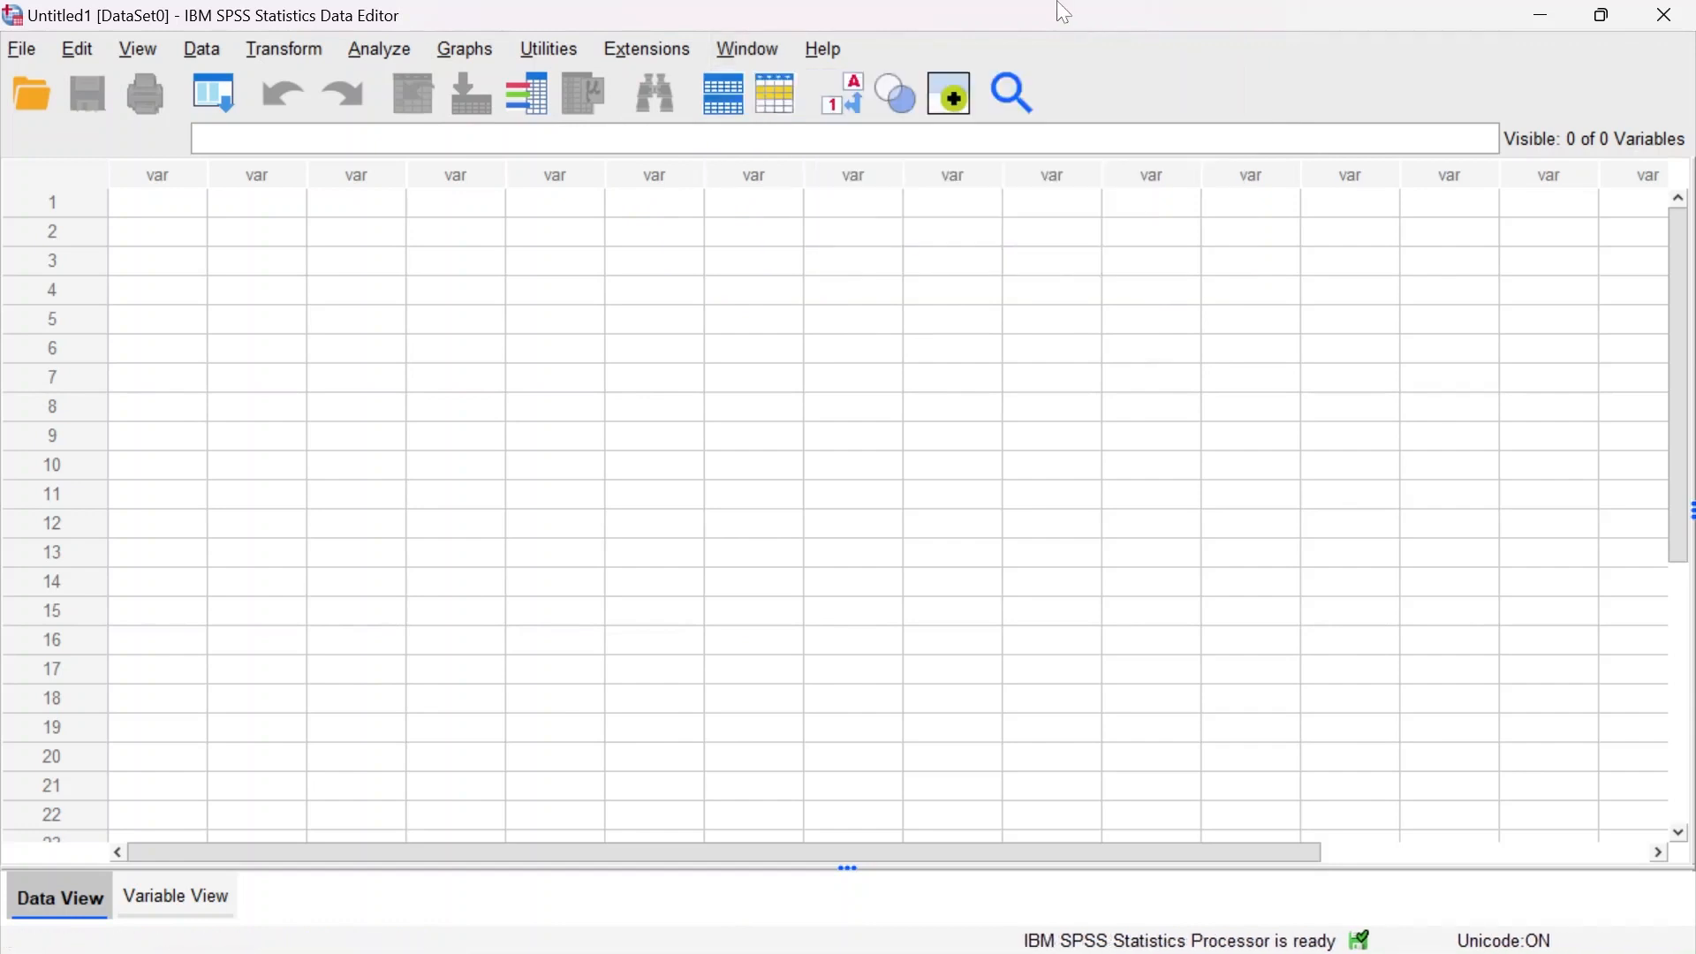